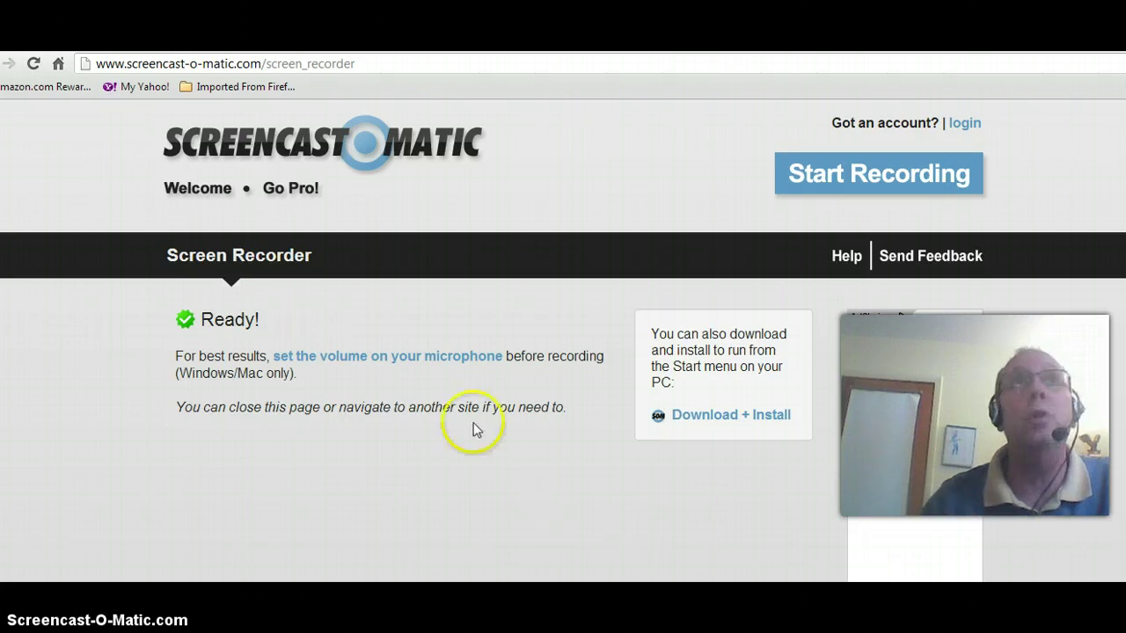
Open the 'more lists' message from the DPS Mail Inbox
{"action": "left_click", "coordinate": [62, 43]}
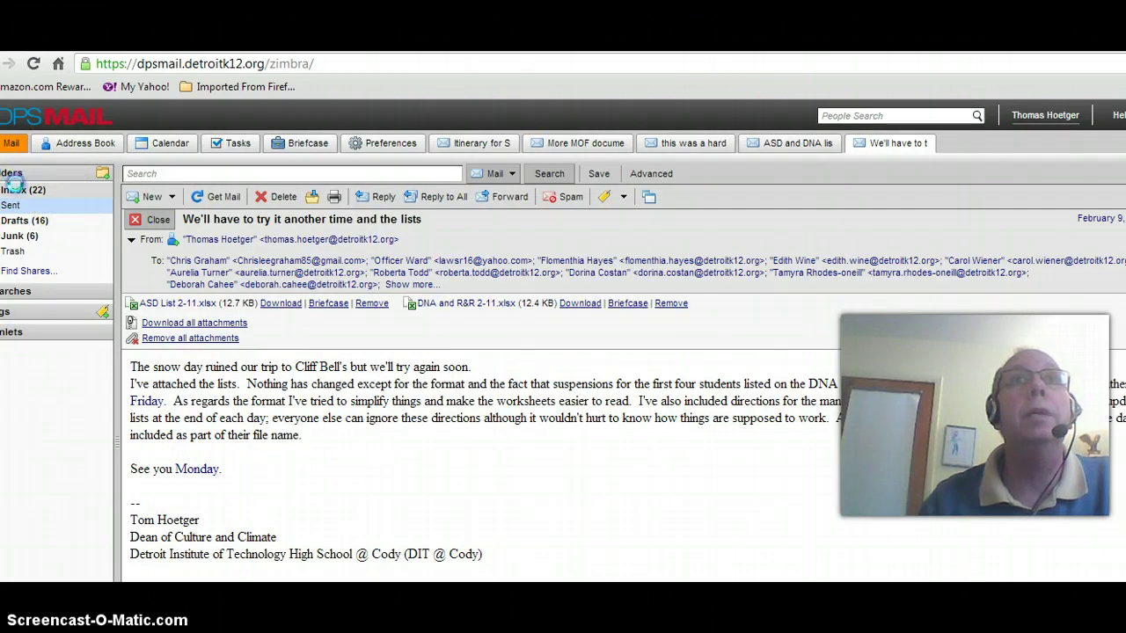
{"action": "left_click", "coordinate": [19, 190]}
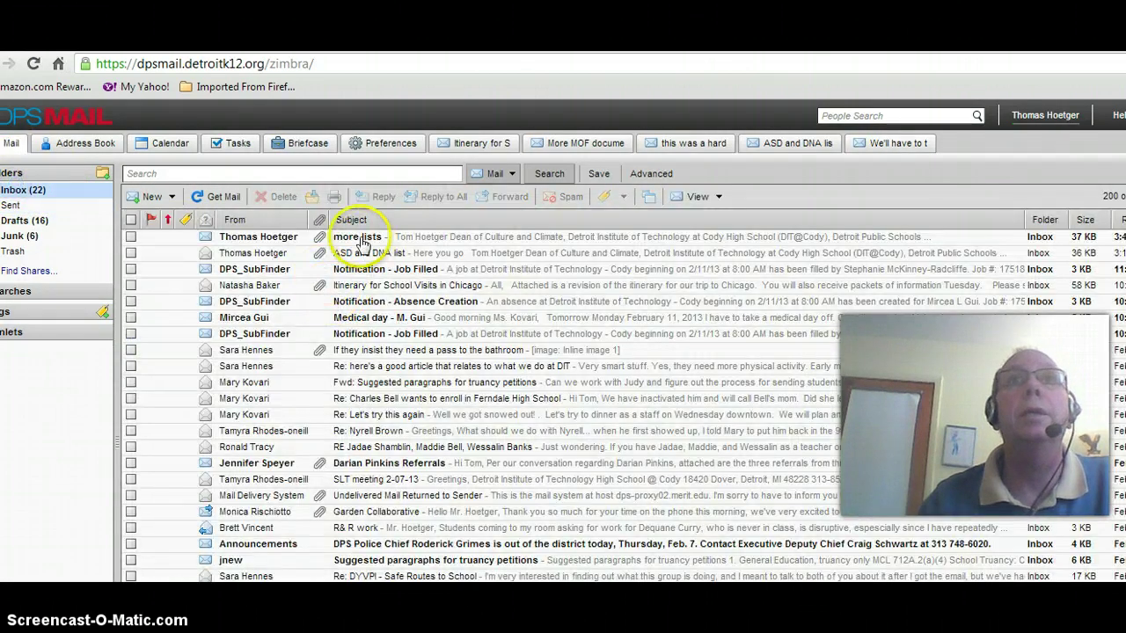
{"action": "left_click", "coordinate": [361, 238]}
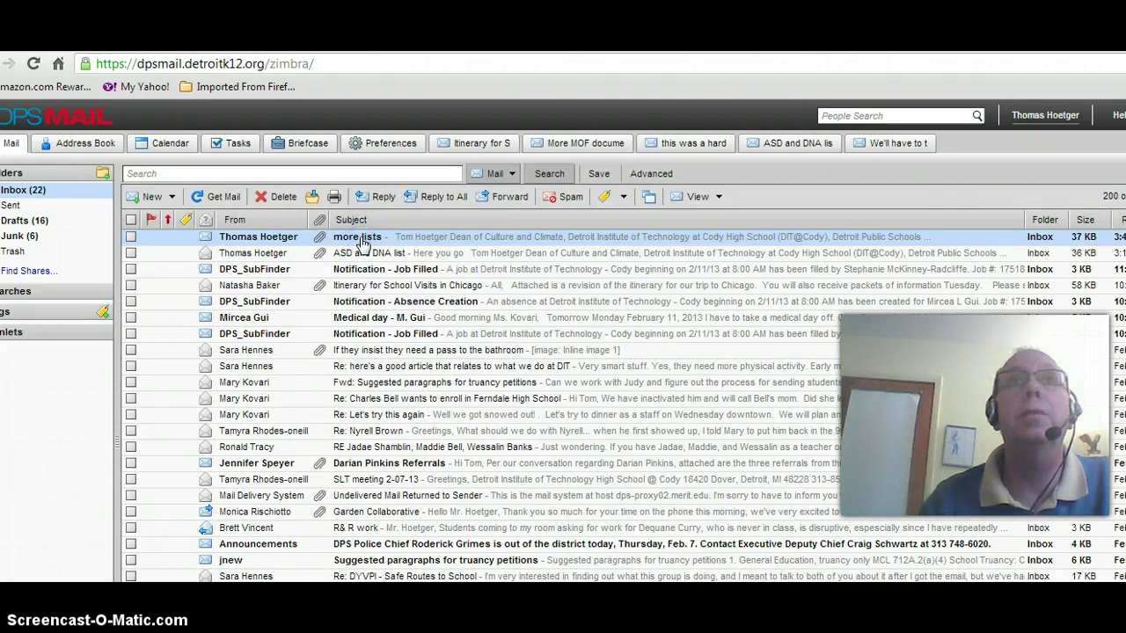
{"action": "double_click", "coordinate": [361, 238]}
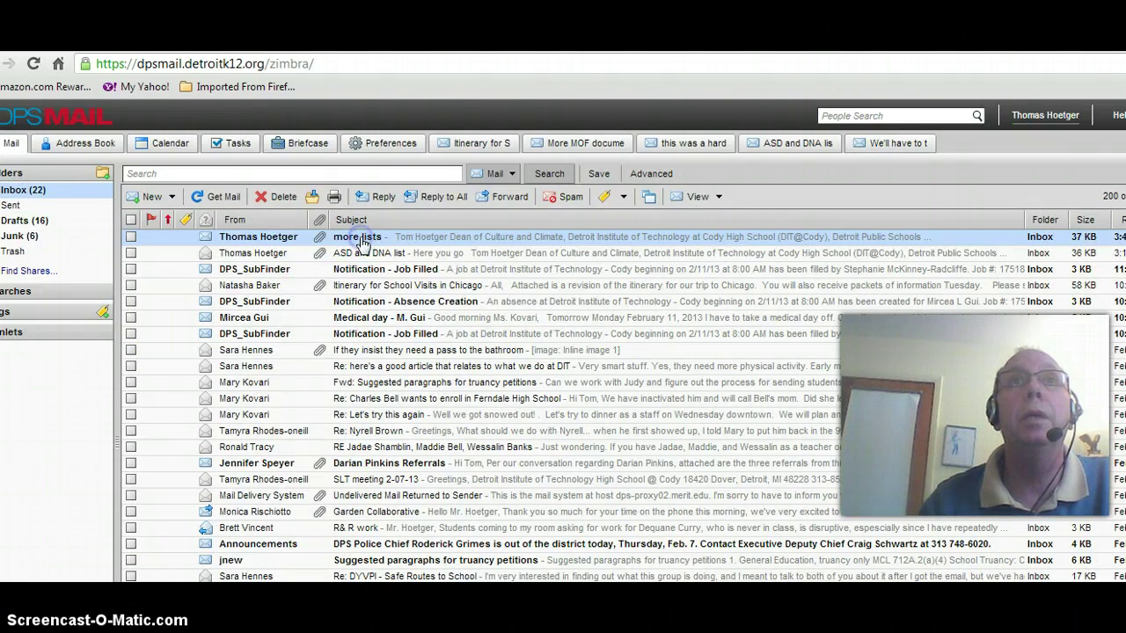
{"action": "left_click", "coordinate": [514, 262]}
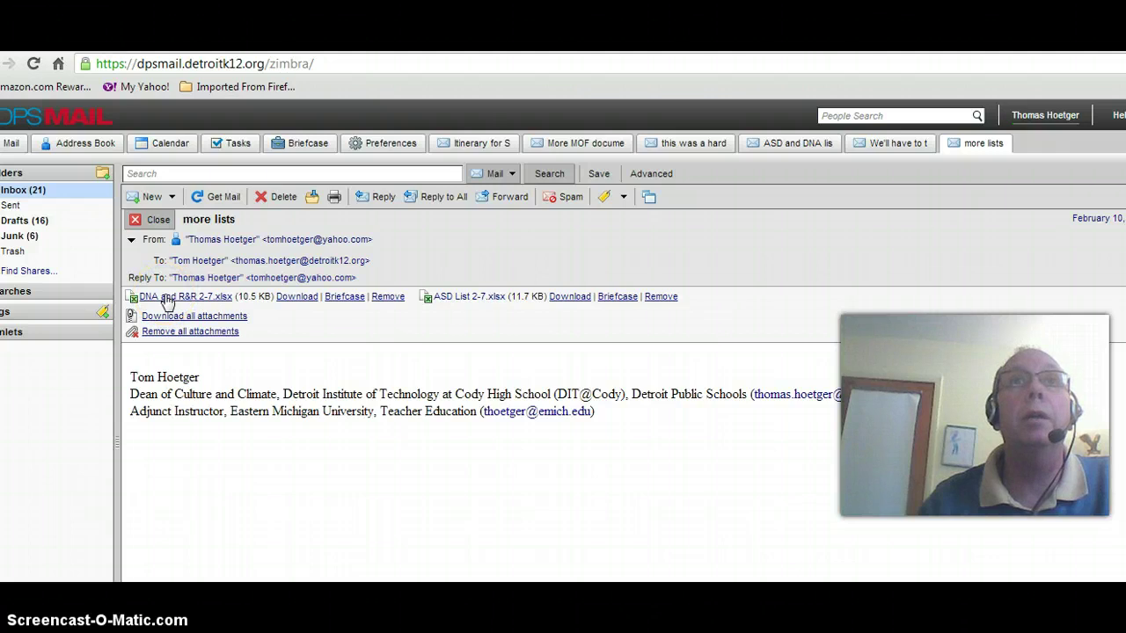
Open the ASD List 2-7.xlsx attachment from the message
{"action": "left_click", "coordinate": [171, 299]}
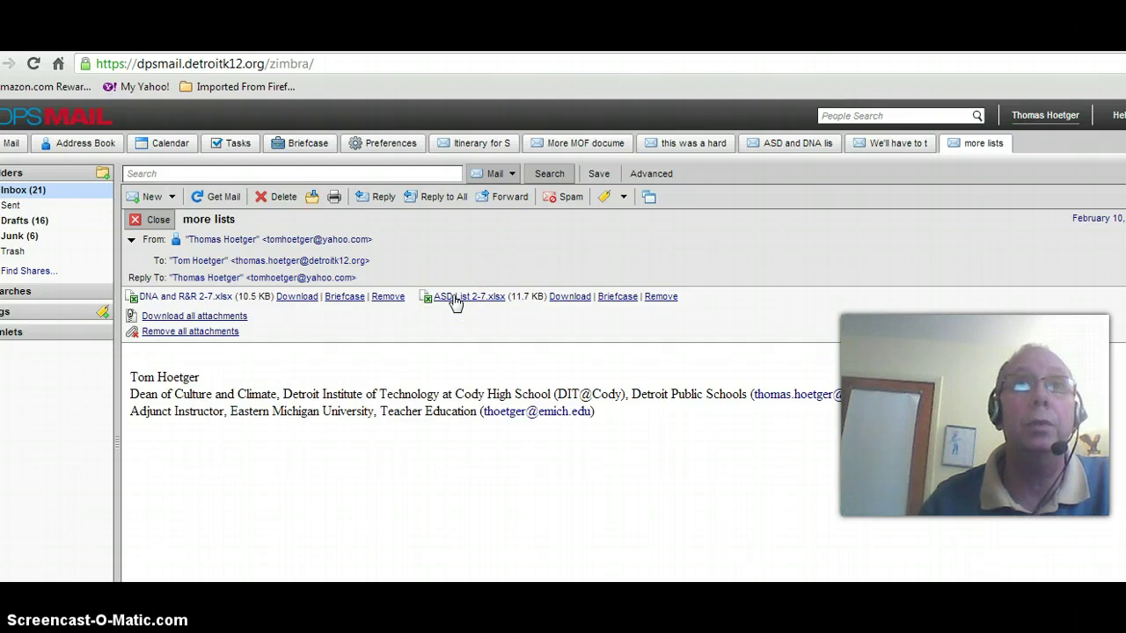
{"action": "left_click", "coordinate": [454, 302]}
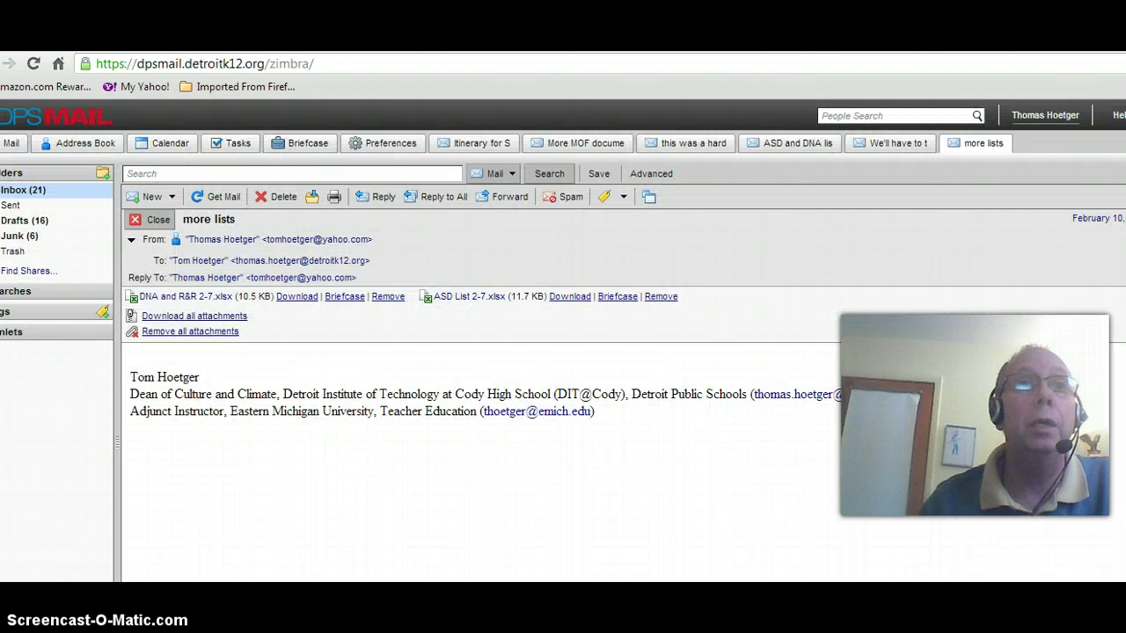
{"action": "left_click", "coordinate": [382, 348]}
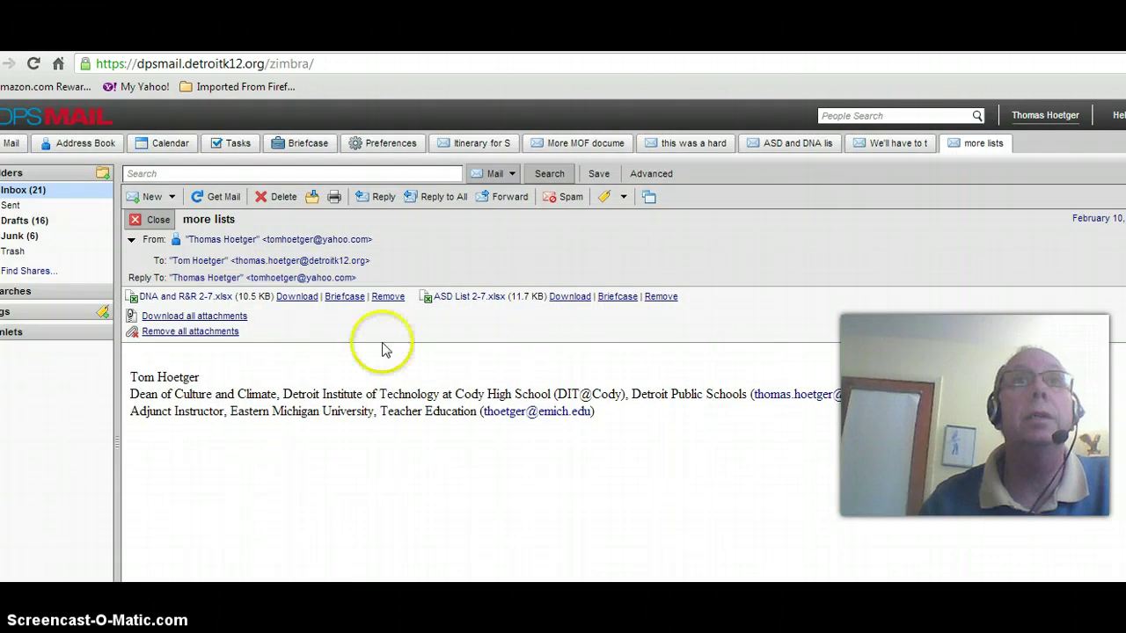
Narrow the ASD List 2-7 Excel window and scroll through the instructions and back to the top
{"action": "left_click", "coordinate": [951, 366]}
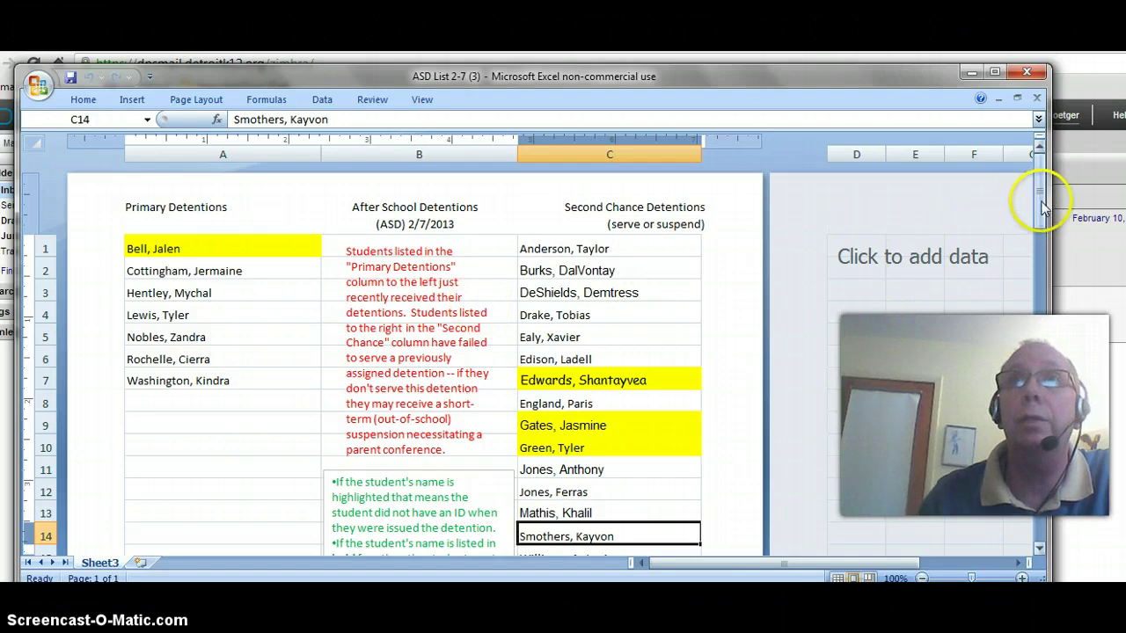
{"action": "left_click_drag", "start_coordinate": [1046, 285], "coordinate": [802, 294]}
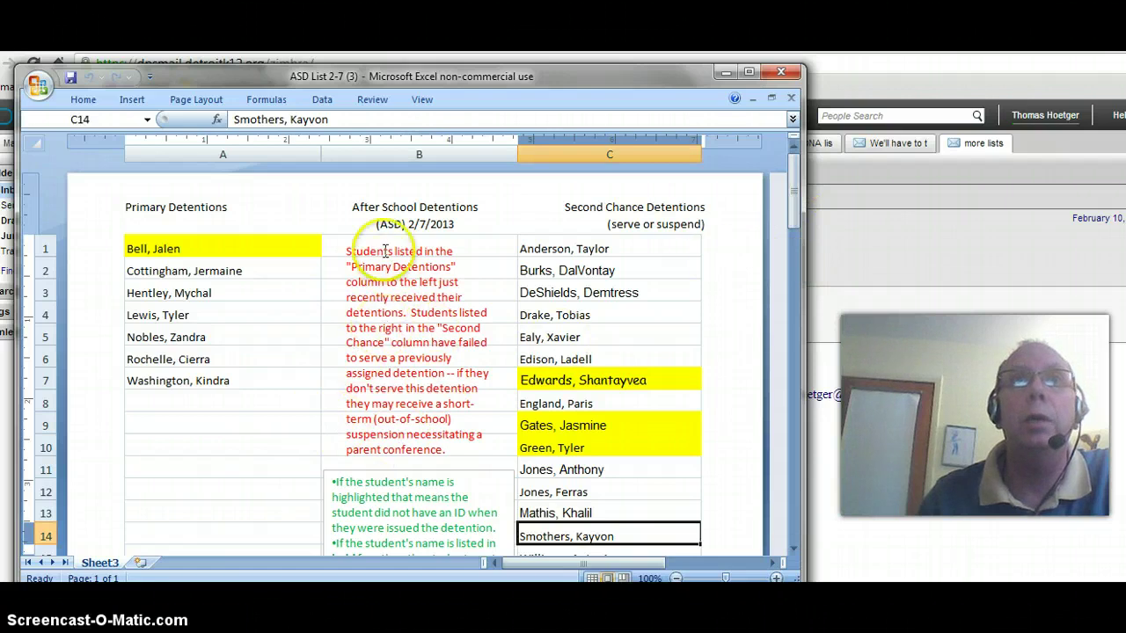
{"action": "mouse_move", "coordinate": [796, 219]}
{"action": "left_mouse_down"}
{"action": "mouse_move", "coordinate": [797, 303]}
{"action": "mouse_move", "coordinate": [804, 204]}
{"action": "left_mouse_up"}
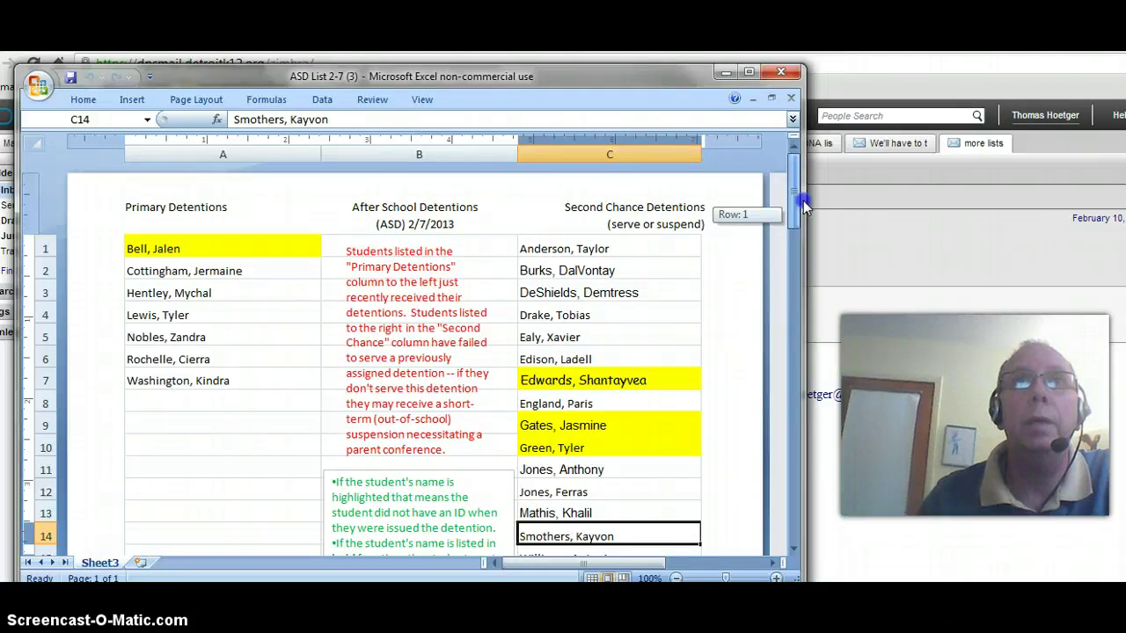
{"action": "left_click_drag", "start_coordinate": [798, 220], "coordinate": [788, 296]}
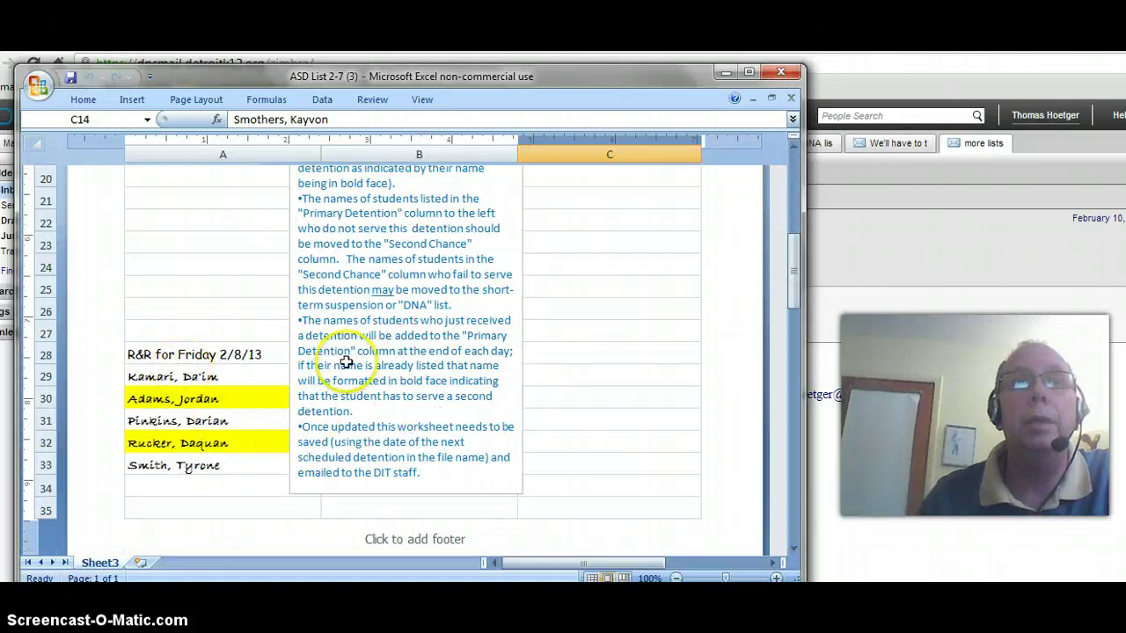
{"action": "left_click_drag", "start_coordinate": [795, 259], "coordinate": [792, 183]}
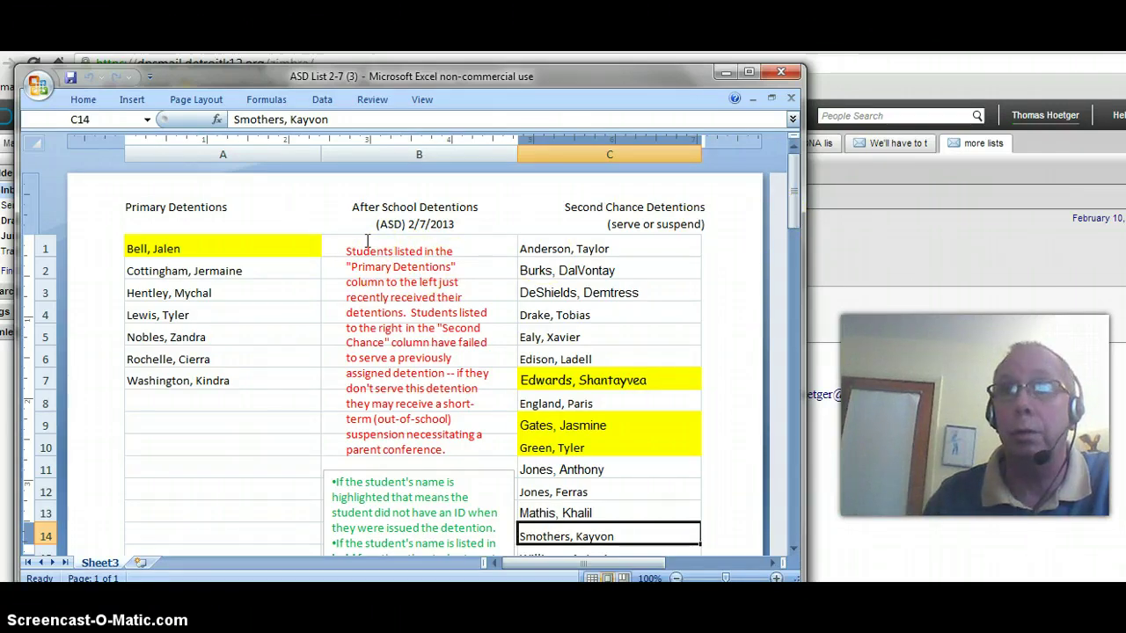
Clear the Primary Detentions names in cells A1, A3 and A5
{"action": "left_click", "coordinate": [543, 81]}
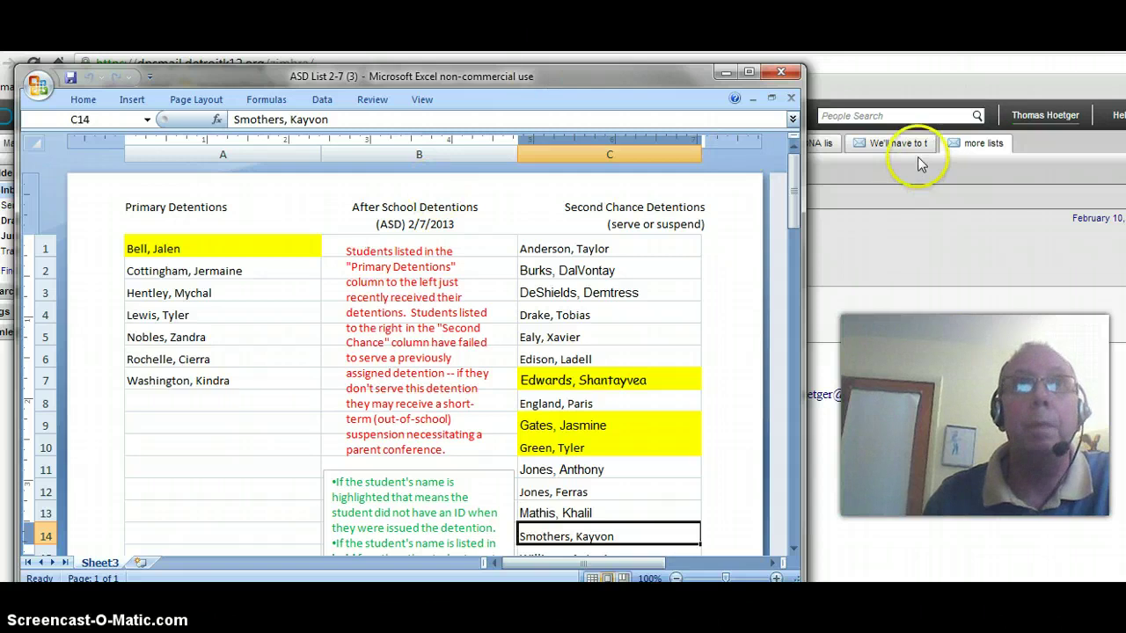
{"action": "left_click", "coordinate": [163, 254]}
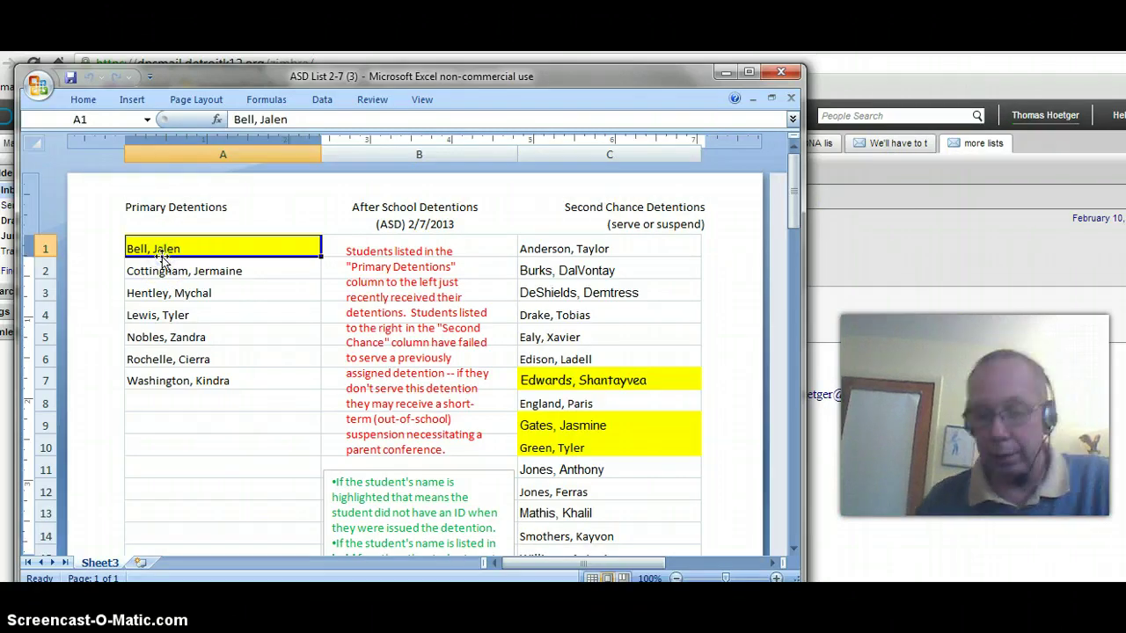
{"action": "key", "text": "Delete"}
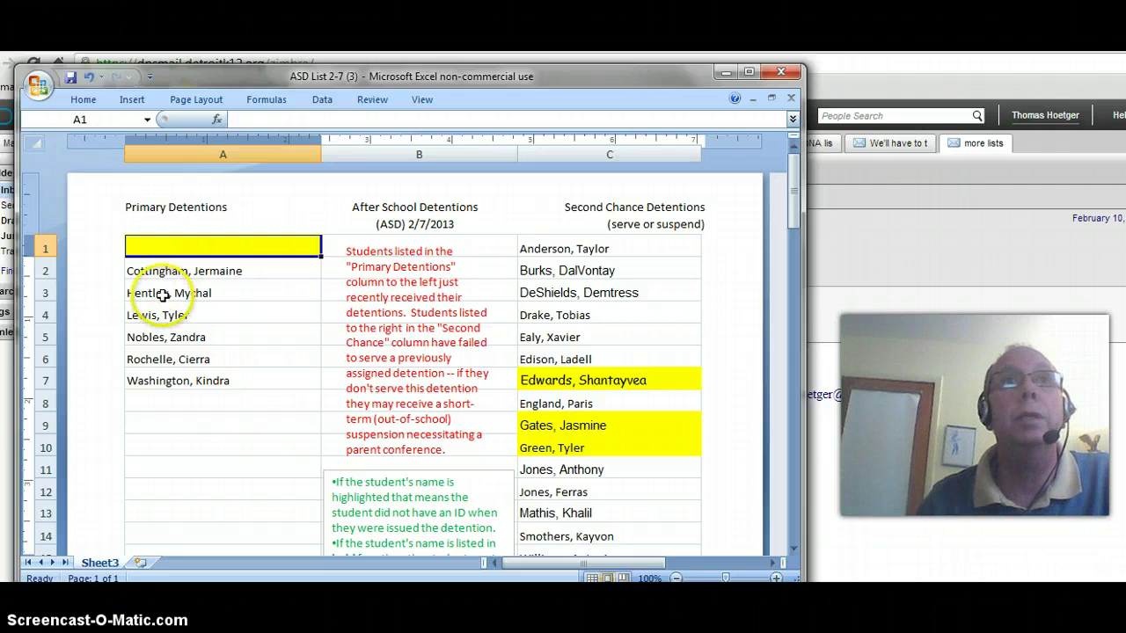
{"action": "left_click", "coordinate": [157, 295]}
{"action": "key", "text": "Delete"}
{"action": "left_click", "coordinate": [154, 335]}
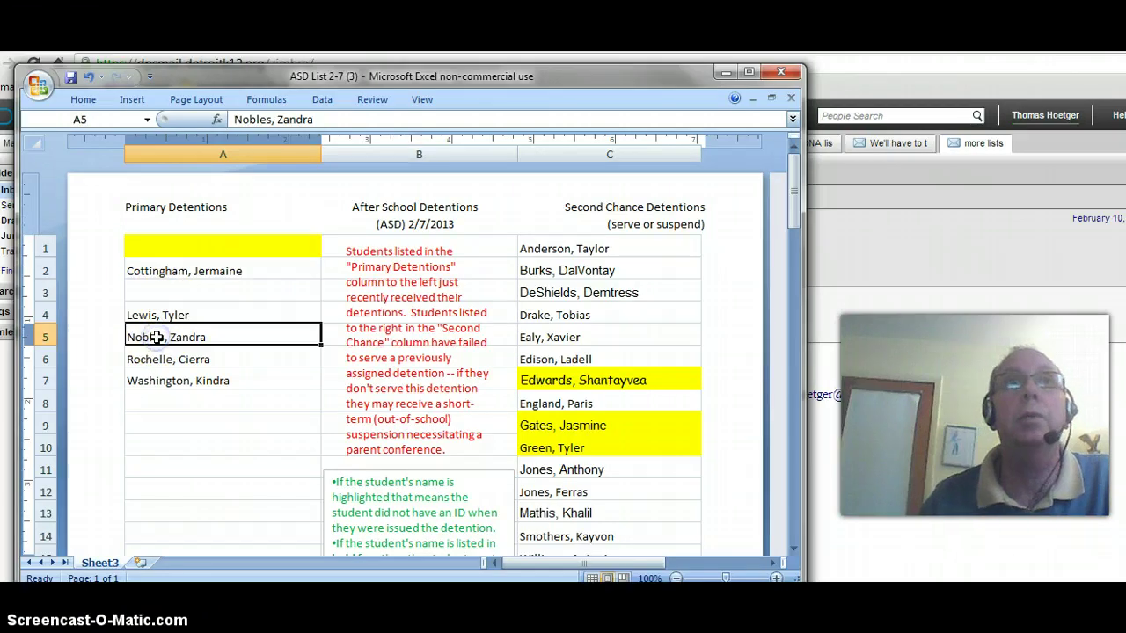
{"action": "key", "text": "Delete"}
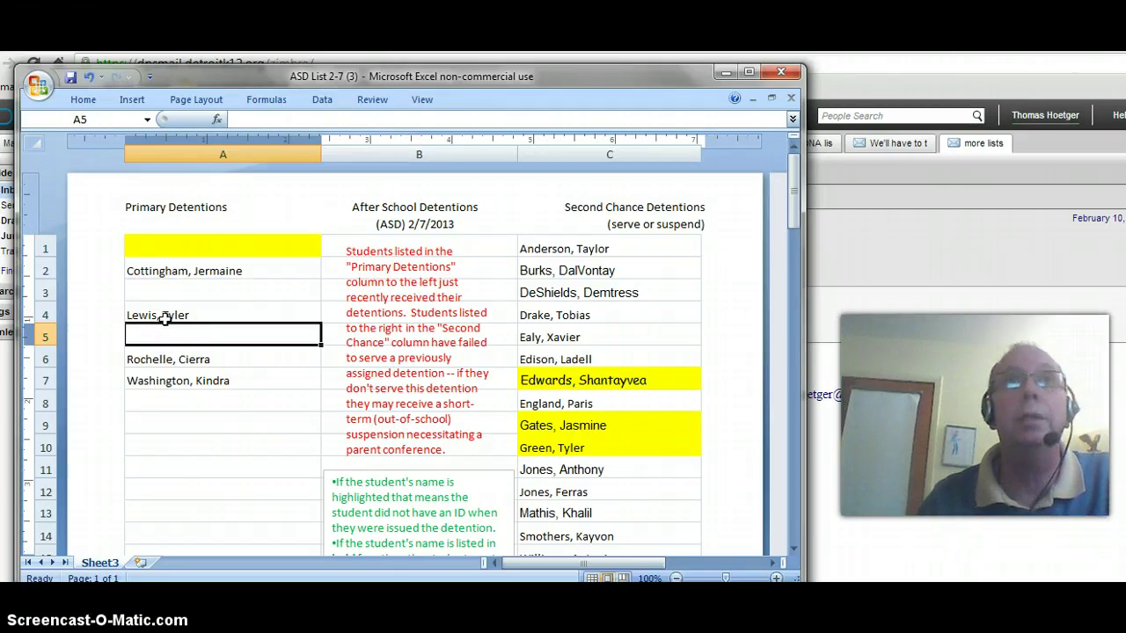
Clear Second Chance names in C1, C3, C5, C12 and C13, zooming to 110%
{"action": "left_click", "coordinate": [558, 252]}
{"action": "key", "text": "Delete"}
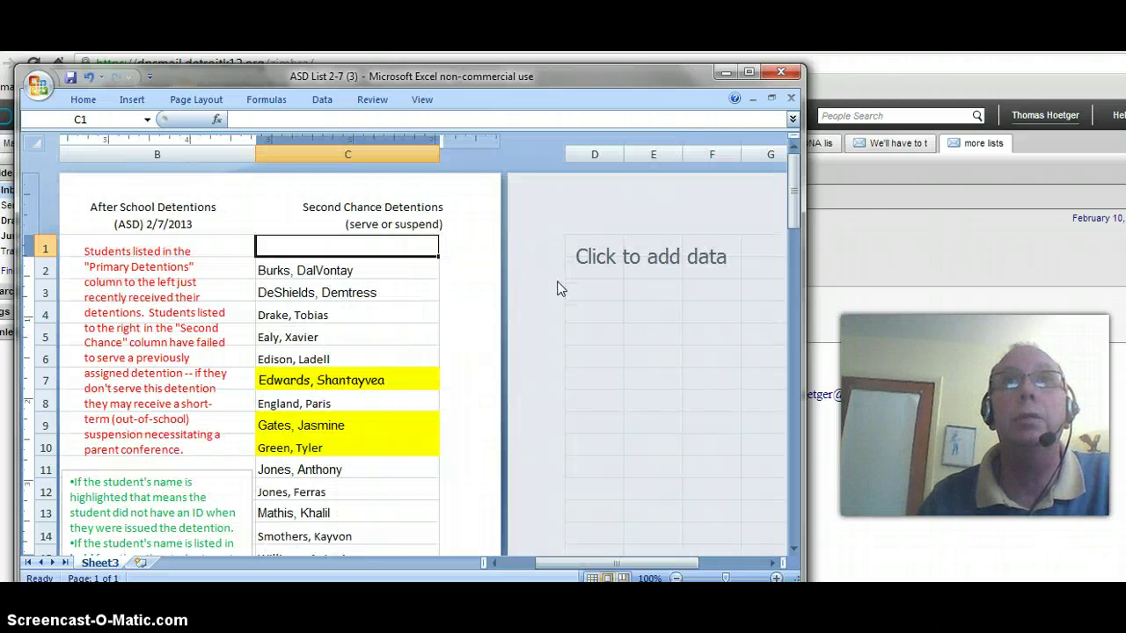
{"action": "left_click", "coordinate": [775, 578]}
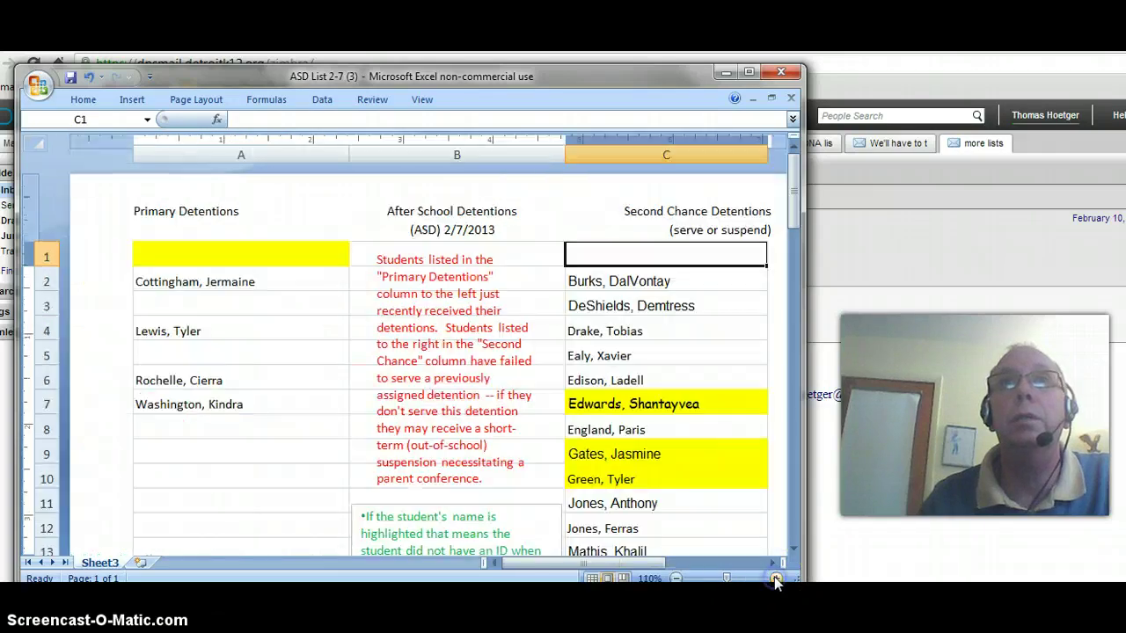
{"action": "left_click", "coordinate": [609, 306]}
{"action": "key", "text": "Delete"}
{"action": "left_click", "coordinate": [603, 354]}
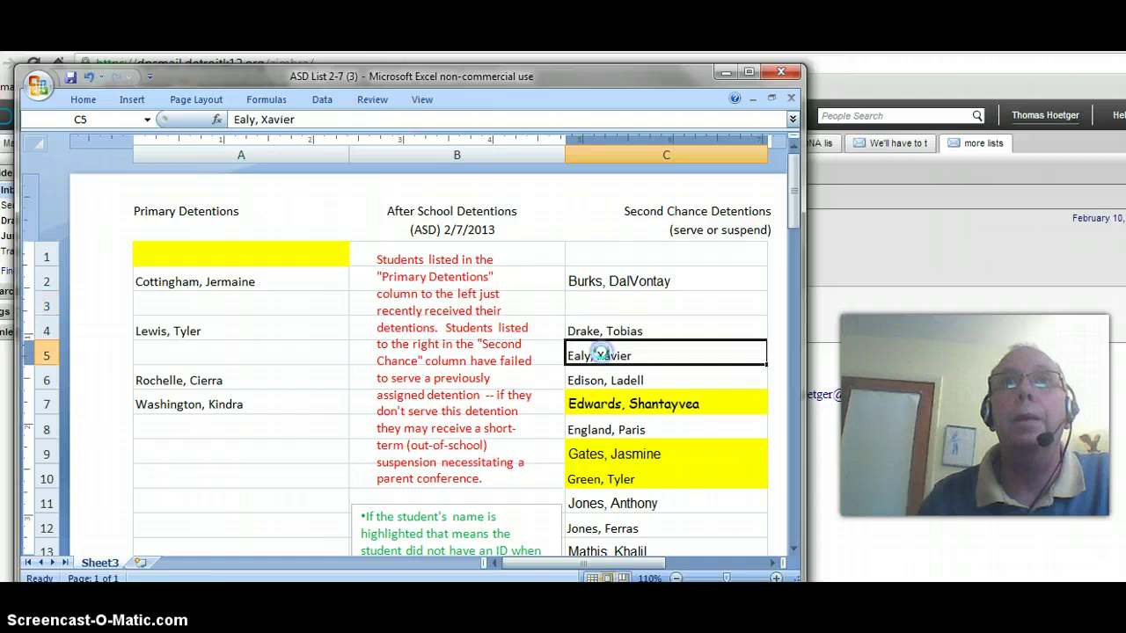
{"action": "key", "text": "Delete"}
{"action": "left_click_drag", "start_coordinate": [794, 220], "coordinate": [794, 234]}
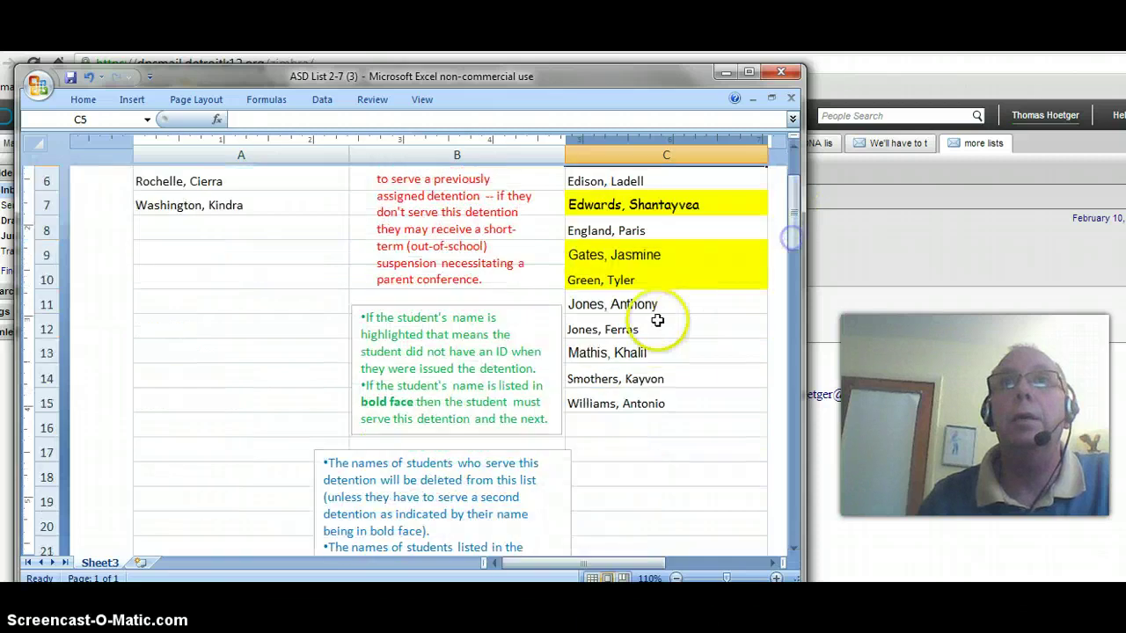
{"action": "left_click", "coordinate": [626, 327]}
{"action": "key", "text": "Delete"}
{"action": "left_click", "coordinate": [620, 351]}
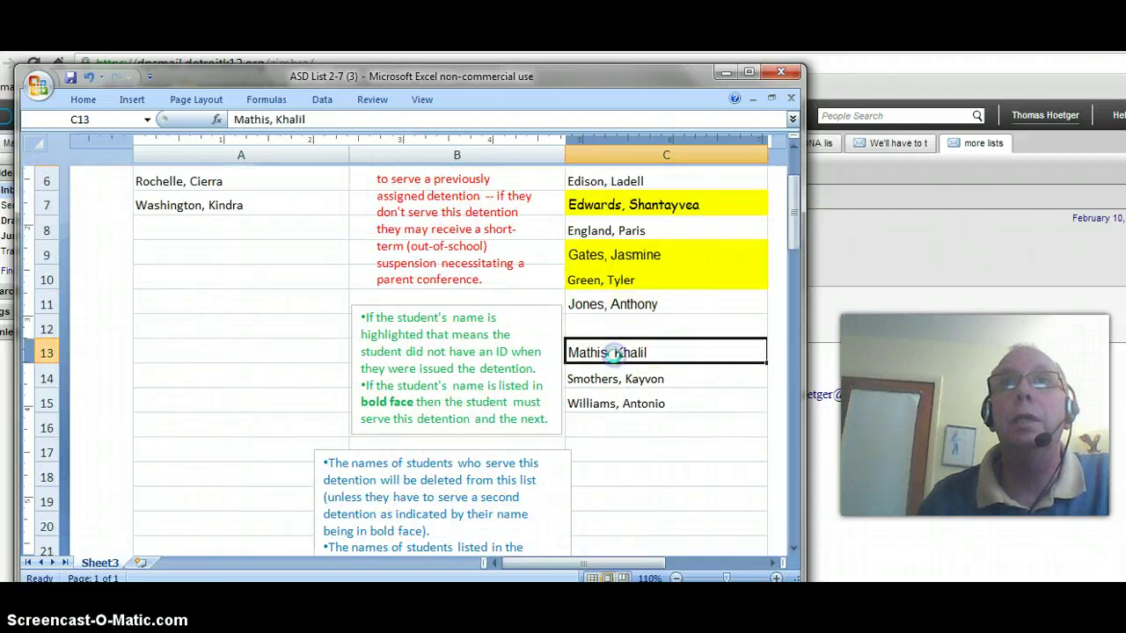
{"action": "key", "text": "Delete"}
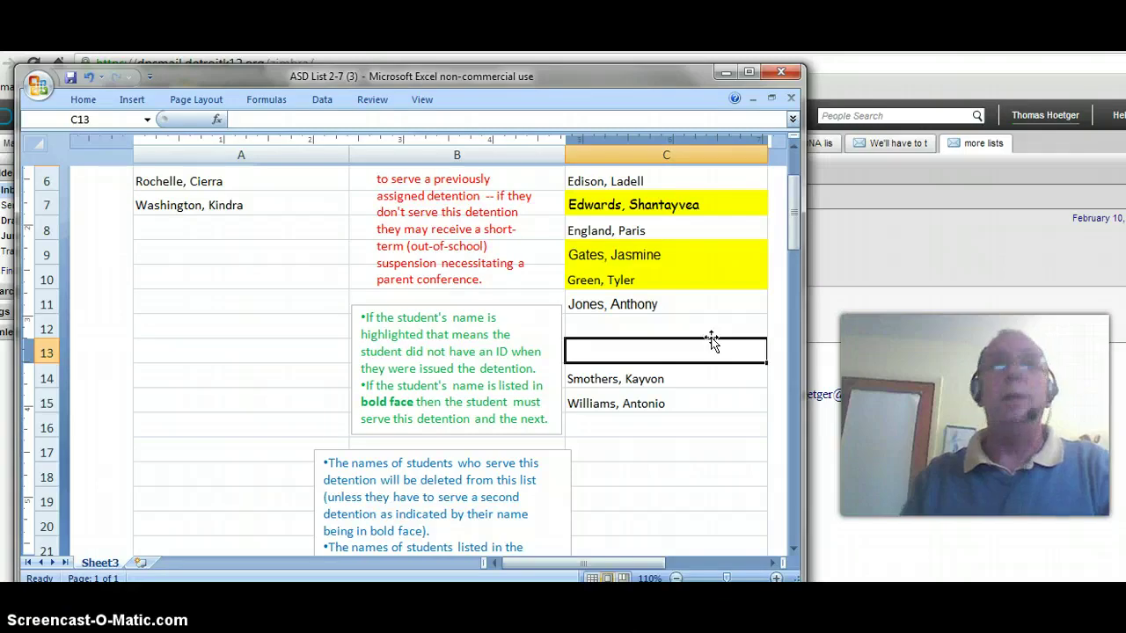
{"action": "left_click_drag", "start_coordinate": [795, 197], "coordinate": [796, 167]}
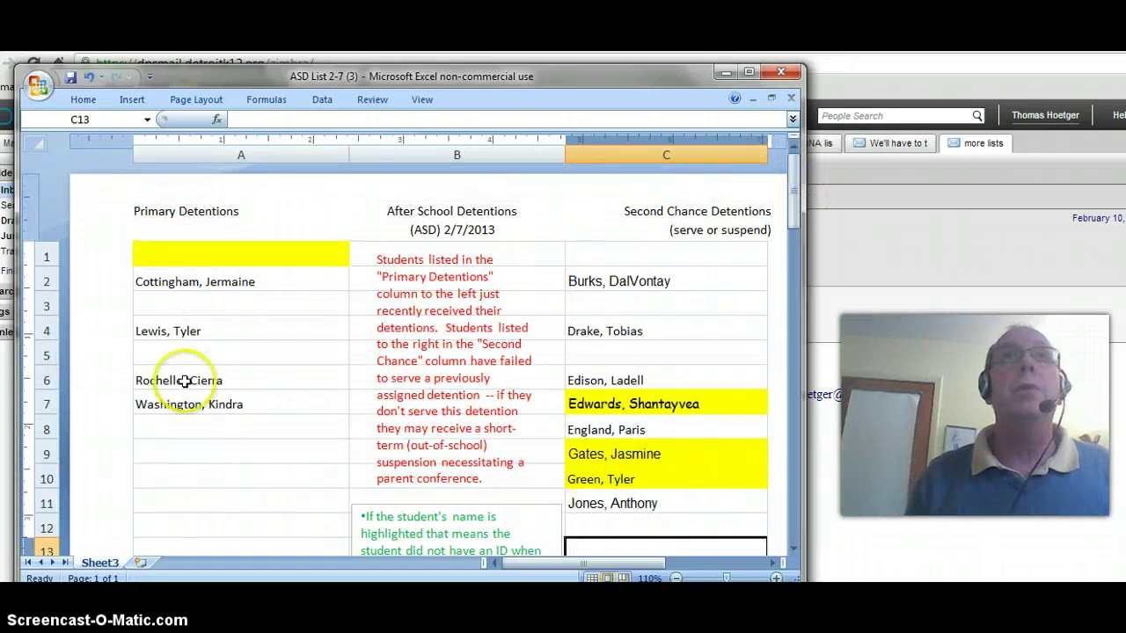
Enter four student names into Primary Detentions cells A8 through A11
{"action": "left_click", "coordinate": [183, 426]}
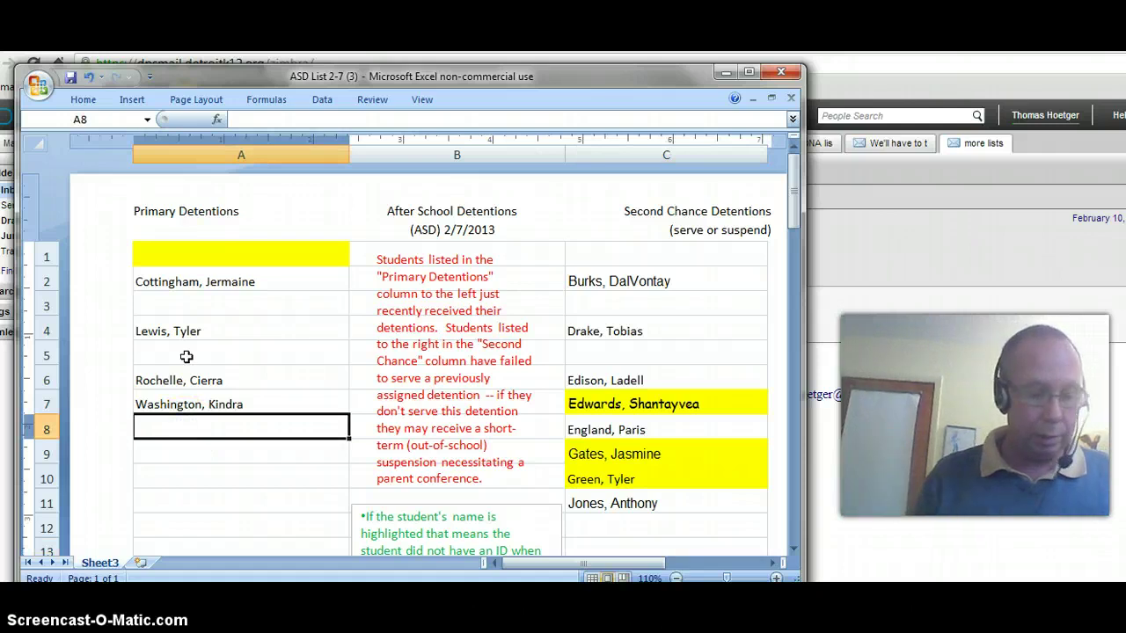
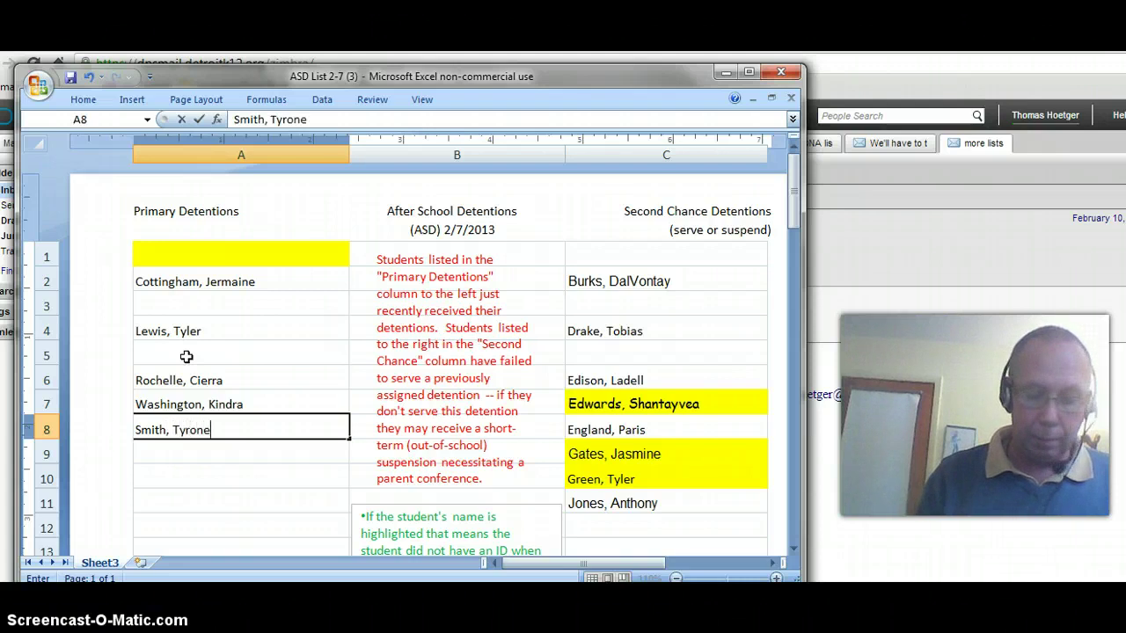
{"action": "key", "text": "Return"}
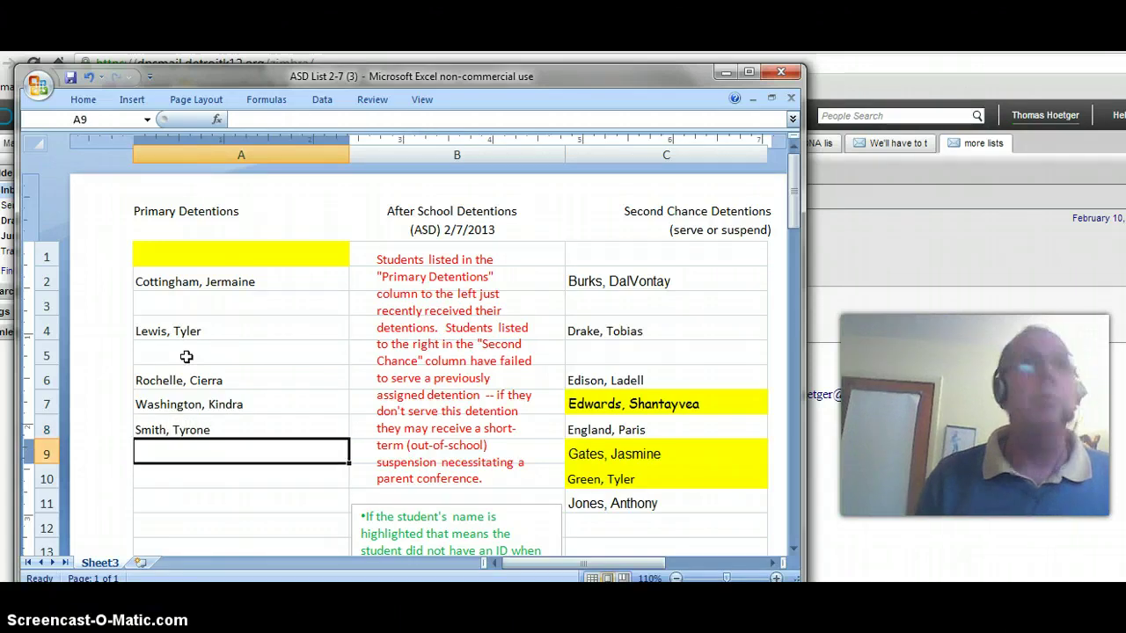
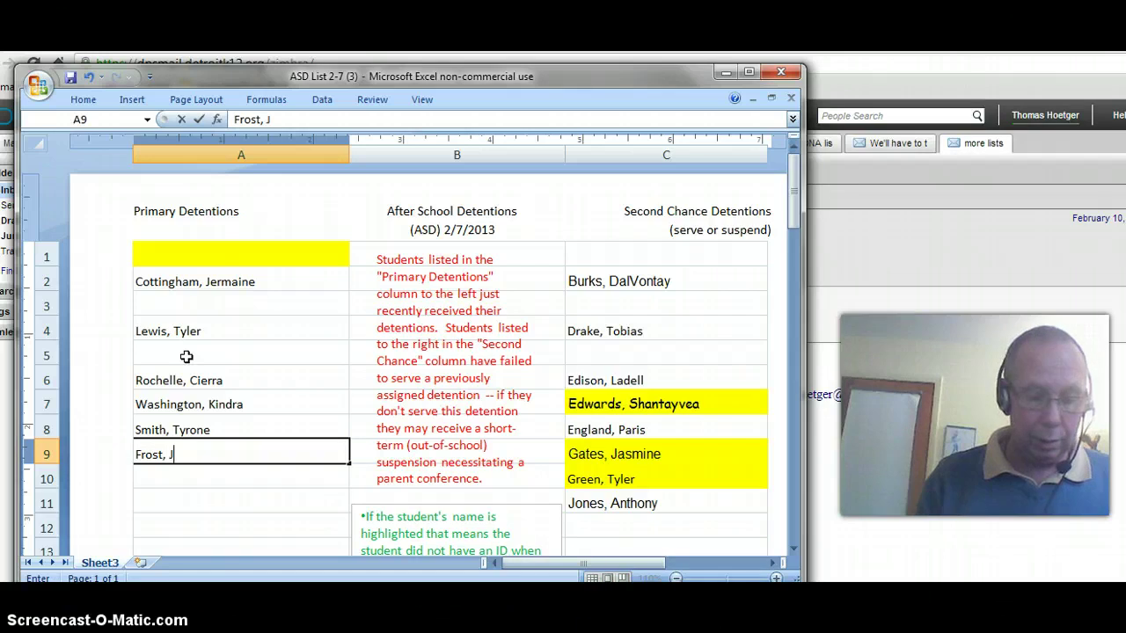
{"action": "key", "text": "Return"}
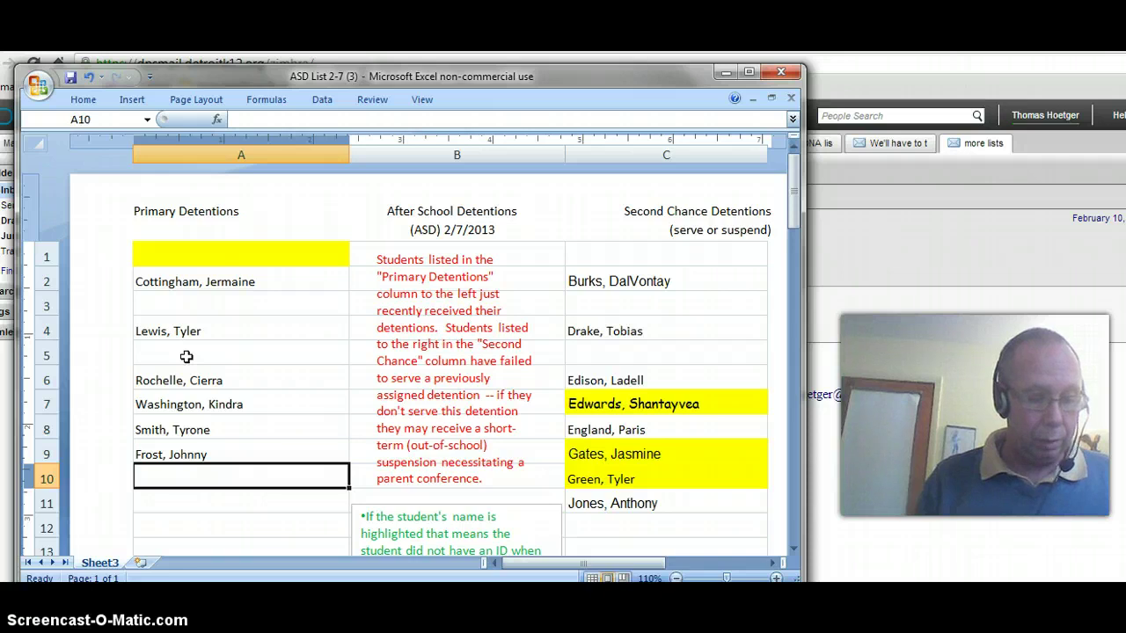
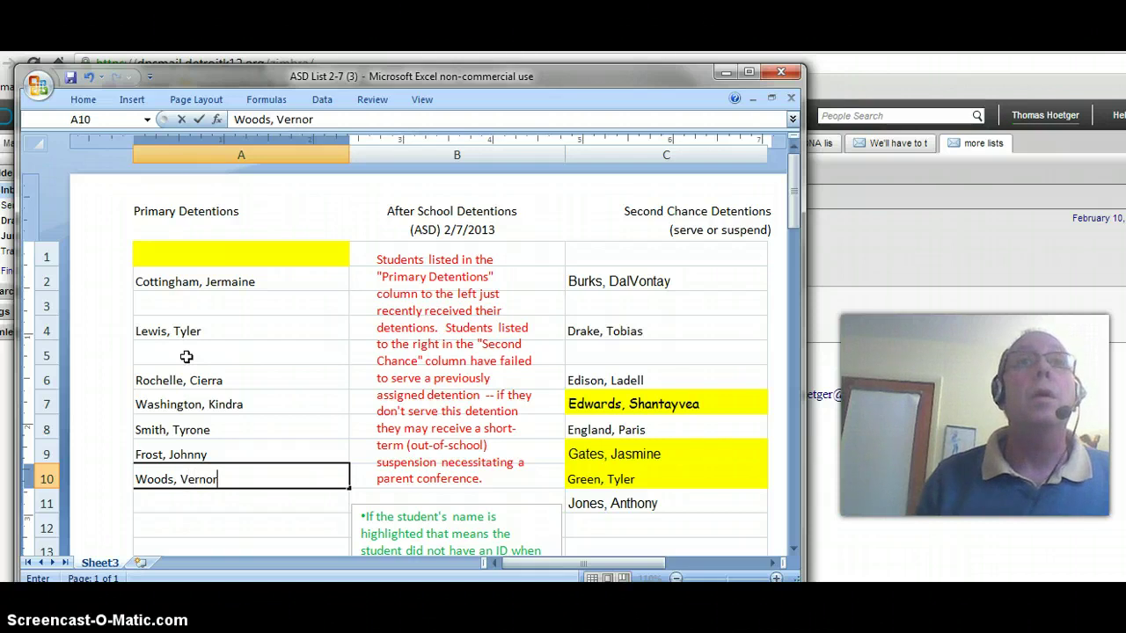
{"action": "key", "text": "Return"}
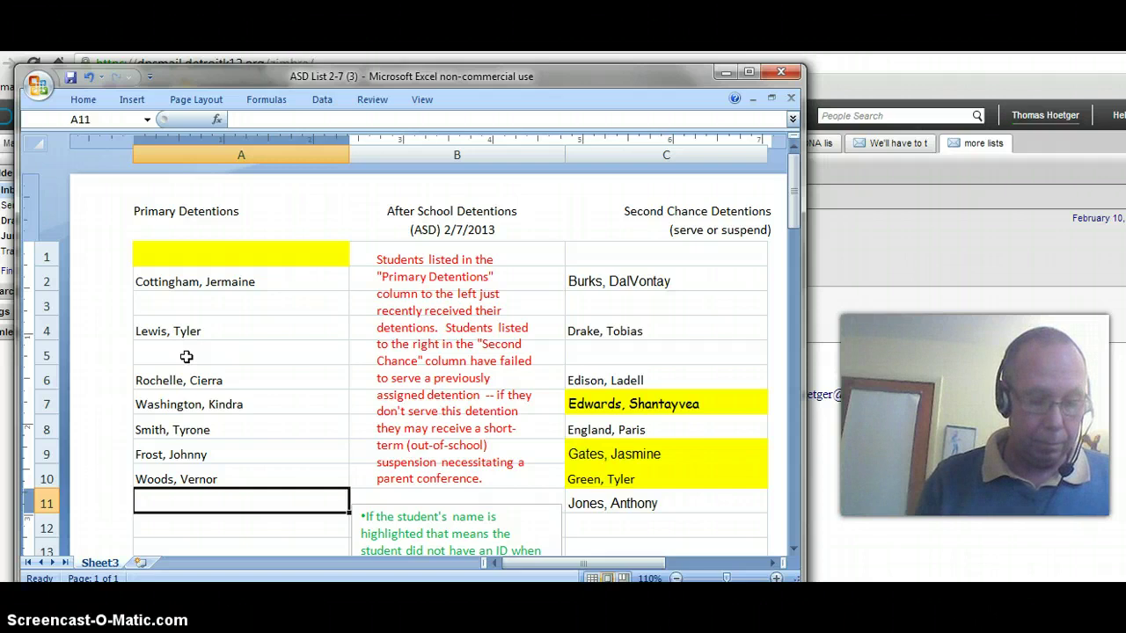
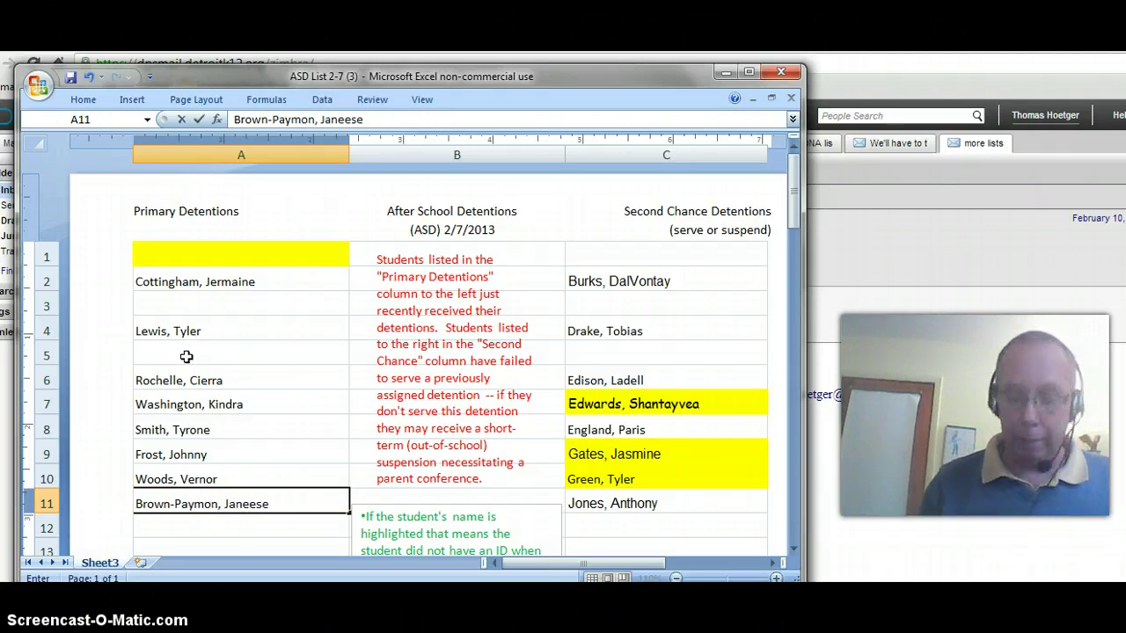
{"action": "key", "text": "Return"}
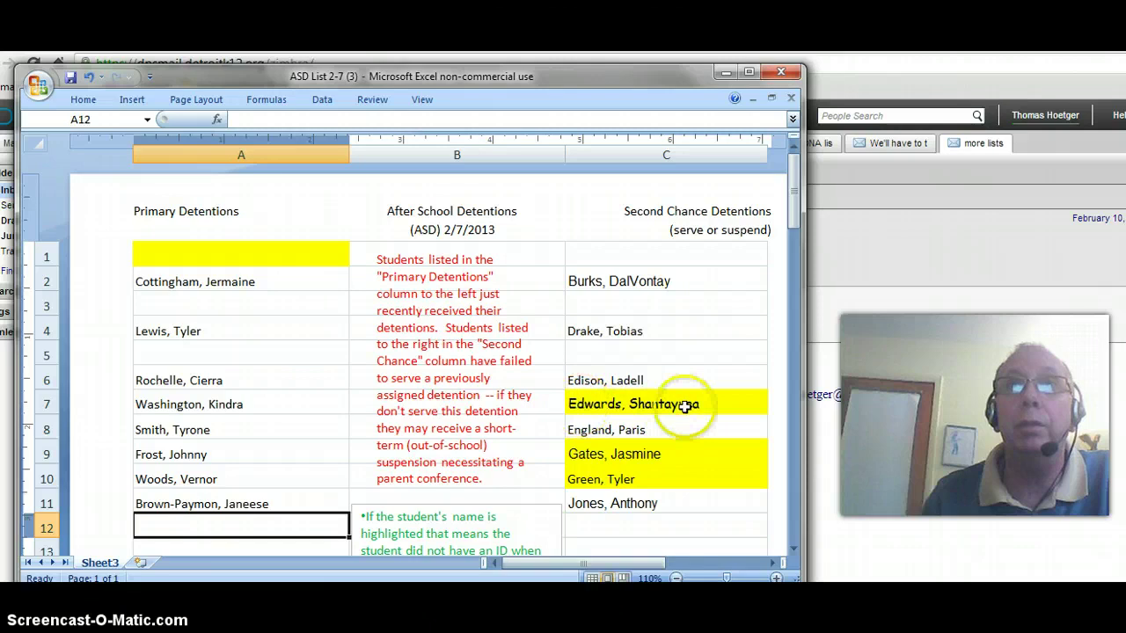
Apply bold to the name in C7, then remove it again
{"action": "left_click", "coordinate": [686, 403]}
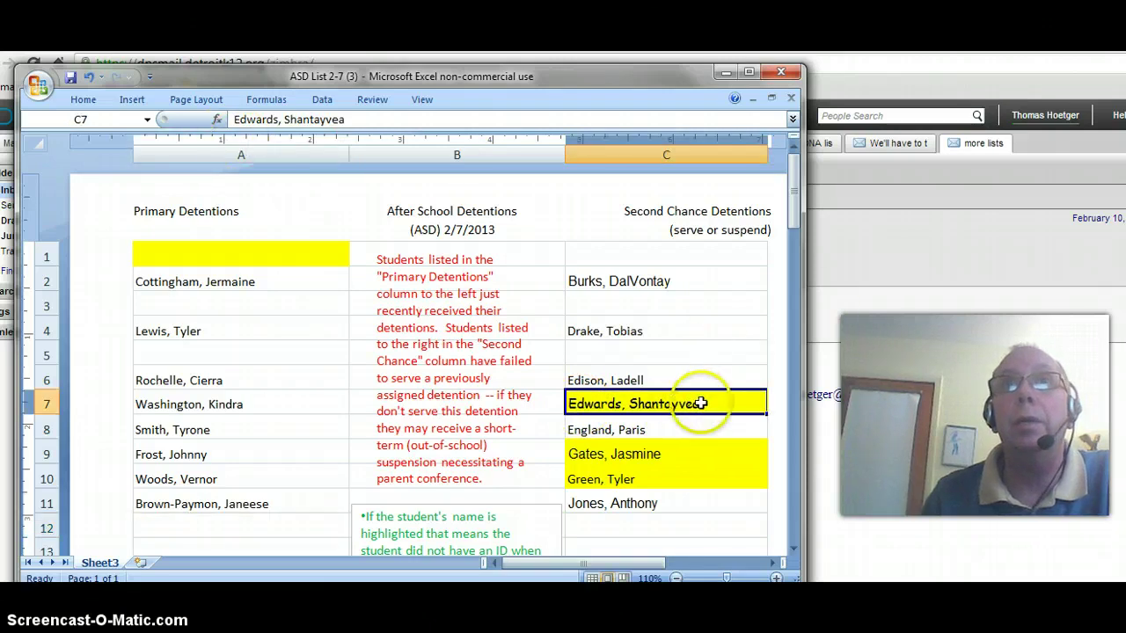
{"action": "left_click", "coordinate": [791, 189]}
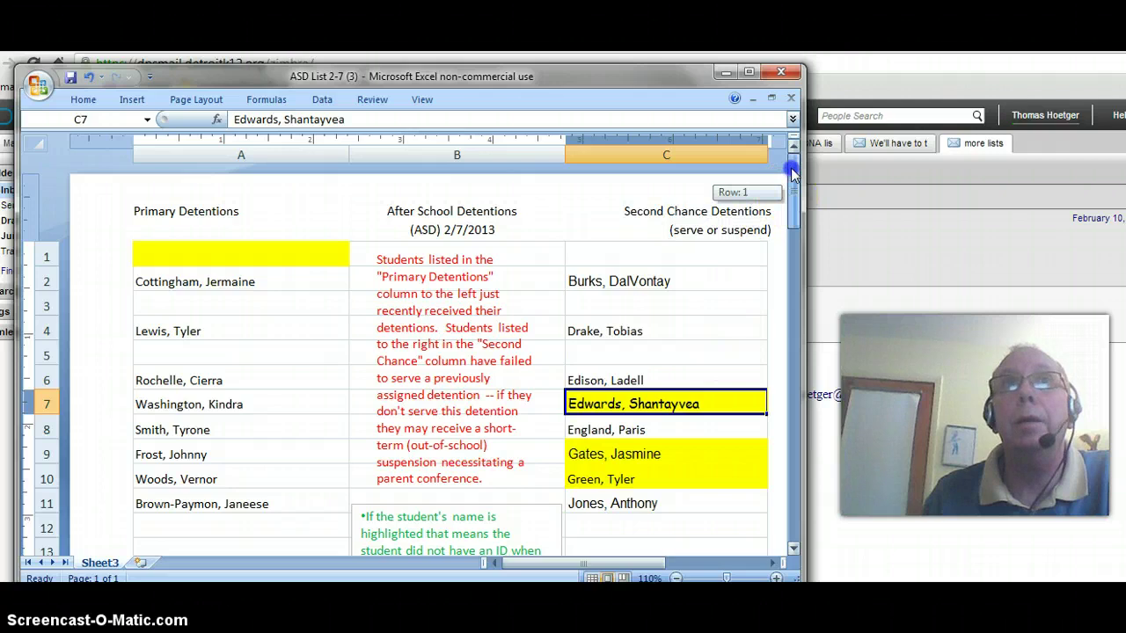
{"action": "left_click_drag", "start_coordinate": [352, 119], "coordinate": [237, 128]}
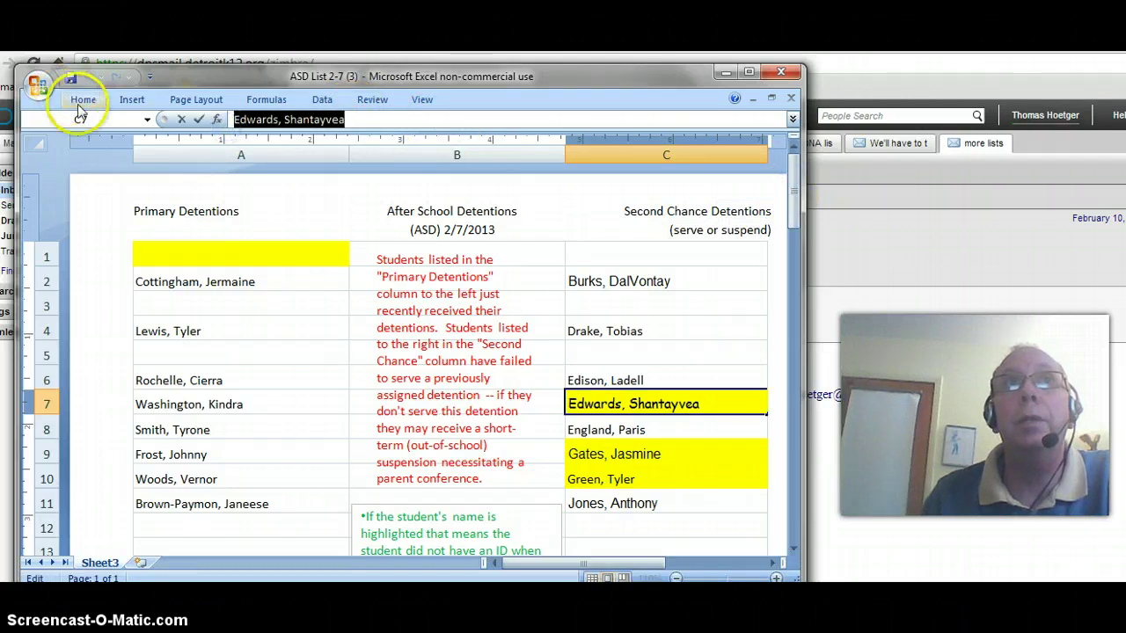
{"action": "left_click", "coordinate": [81, 101]}
{"action": "left_click", "coordinate": [102, 153]}
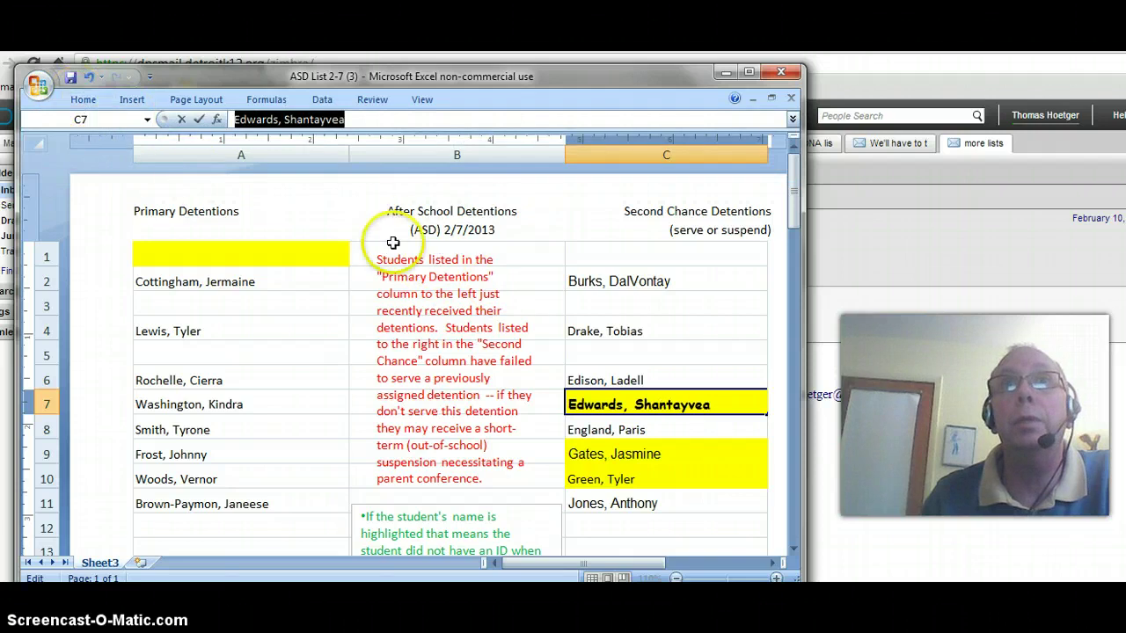
{"action": "left_click", "coordinate": [82, 99]}
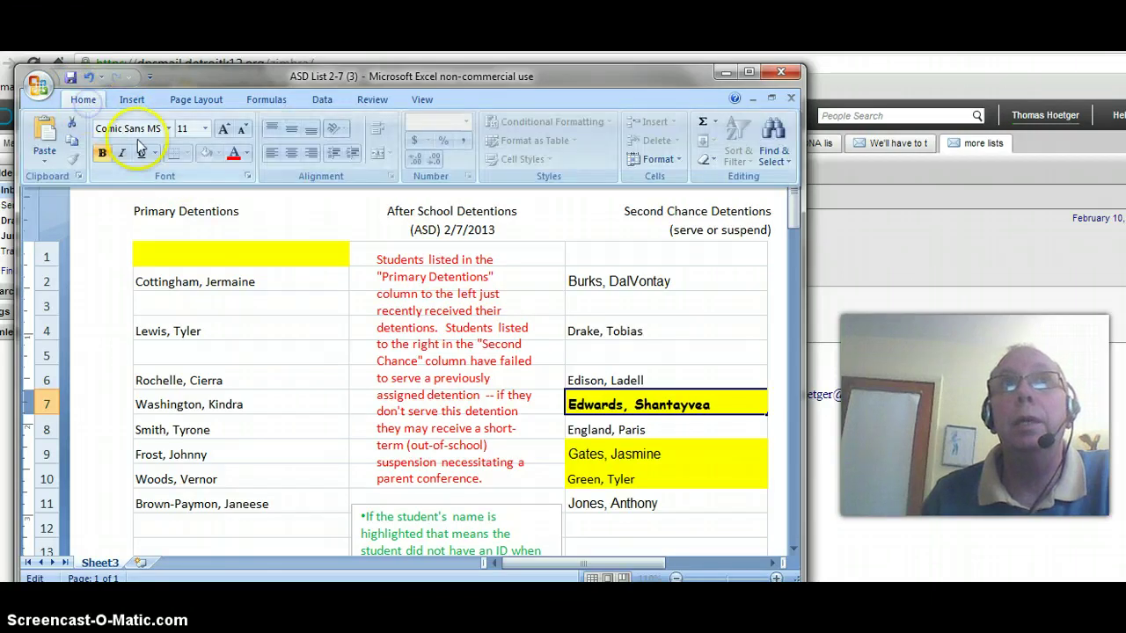
{"action": "left_click", "coordinate": [103, 155]}
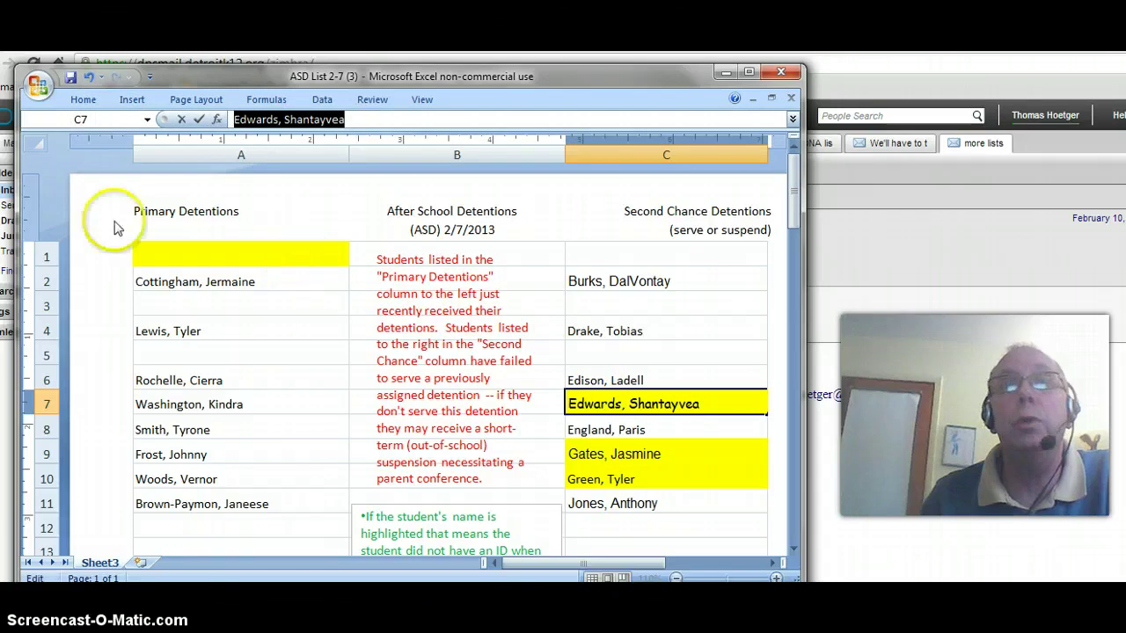
Set empty cell A1 to No Fill and copy the name in A2 for moving
{"action": "left_click", "coordinate": [647, 306]}
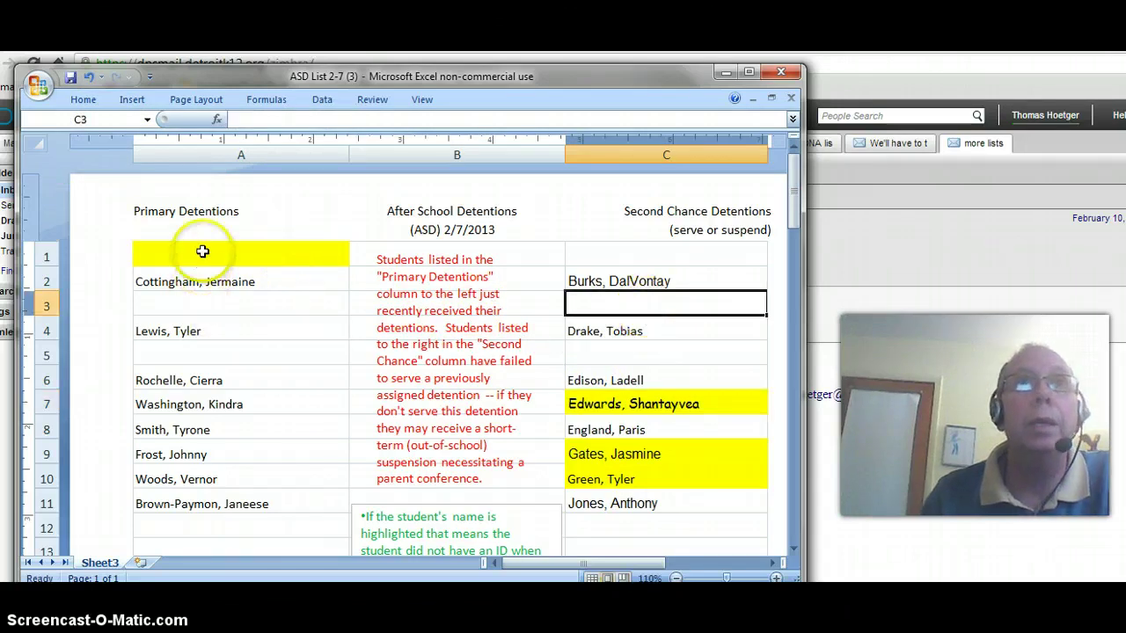
{"action": "left_click", "coordinate": [202, 253]}
{"action": "left_click", "coordinate": [83, 100]}
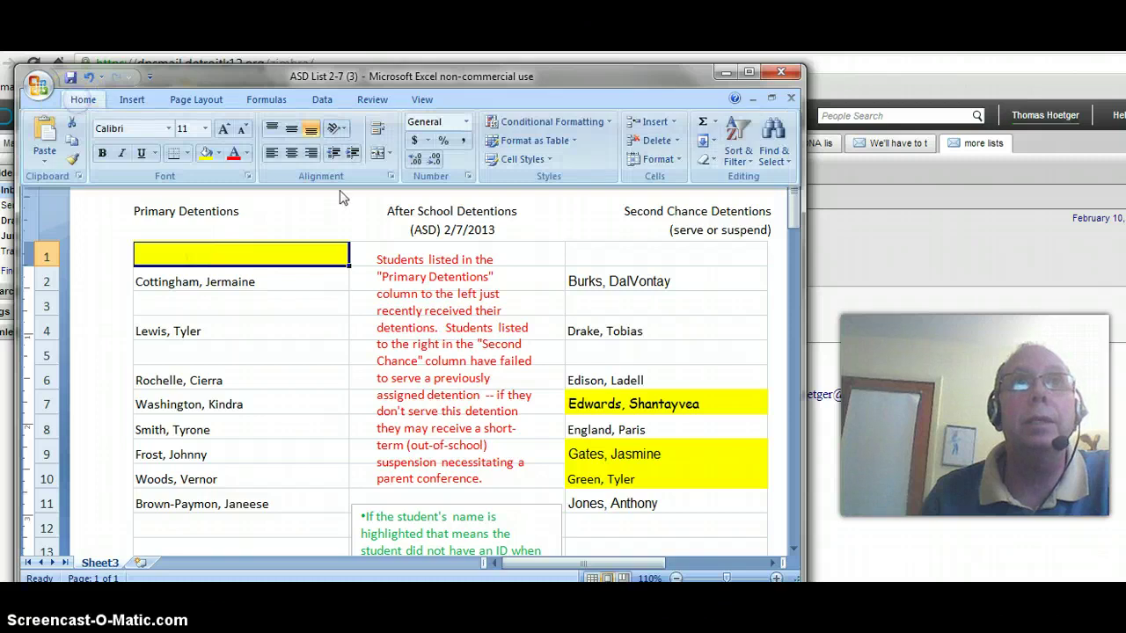
{"action": "left_click", "coordinate": [218, 153]}
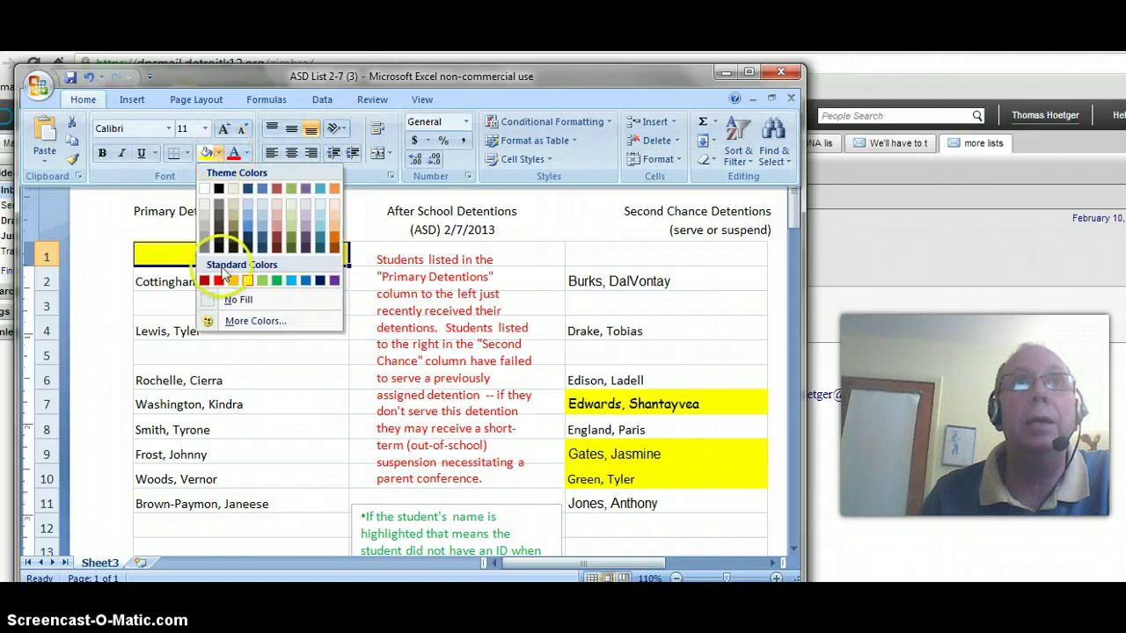
{"action": "left_click", "coordinate": [221, 301]}
{"action": "left_click", "coordinate": [204, 285]}
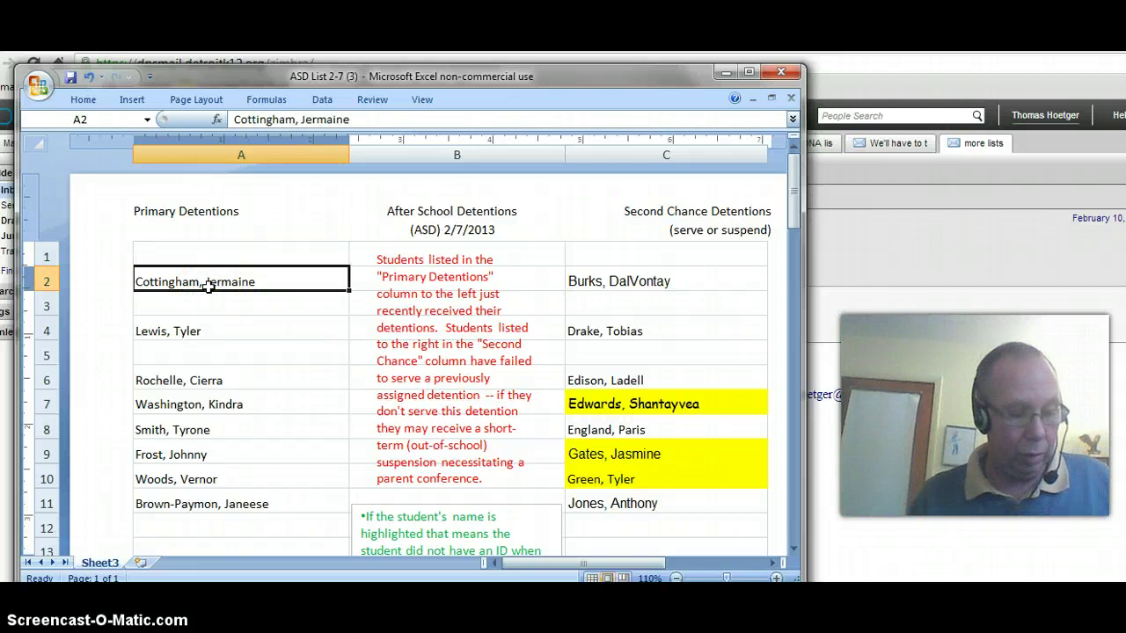
{"action": "key", "text": "ctrl+c"}
Move the Primary Detentions names up so they fill A1–A8 without gaps
{"action": "left_click", "coordinate": [204, 254]}
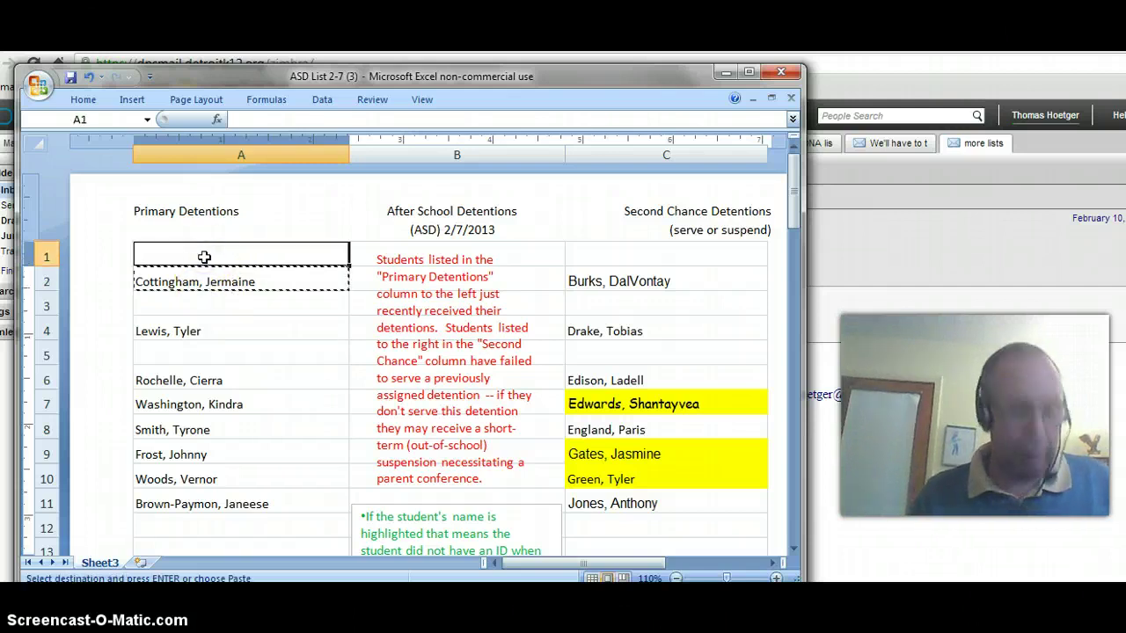
{"action": "key", "text": "Return"}
{"action": "left_click", "coordinate": [156, 329]}
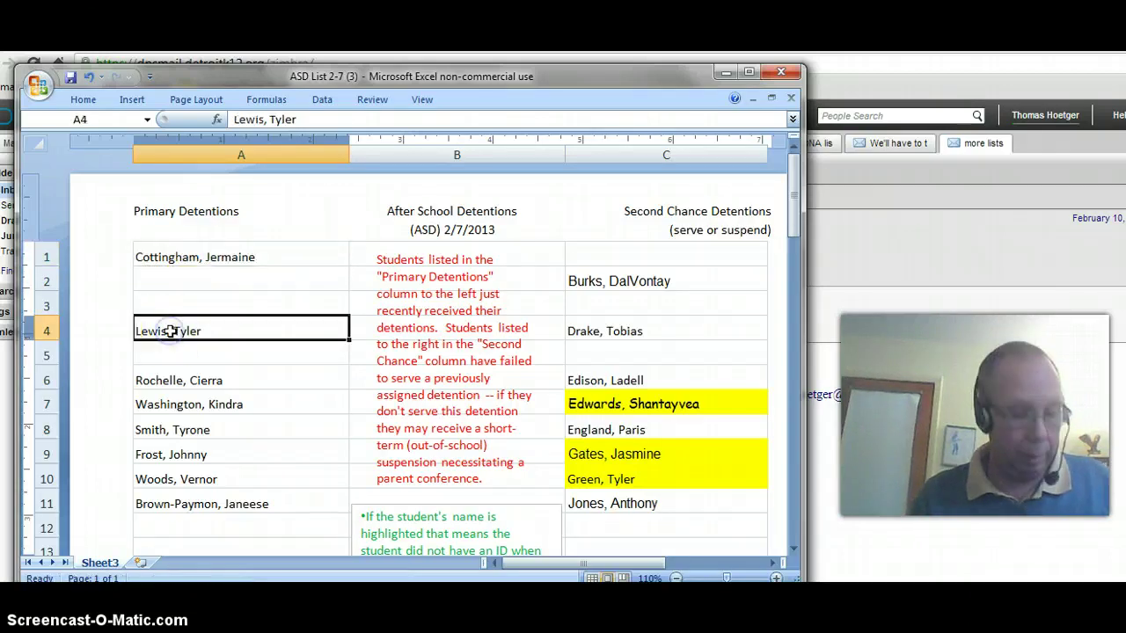
{"action": "key", "text": "ctrl+x"}
{"action": "left_click", "coordinate": [163, 283]}
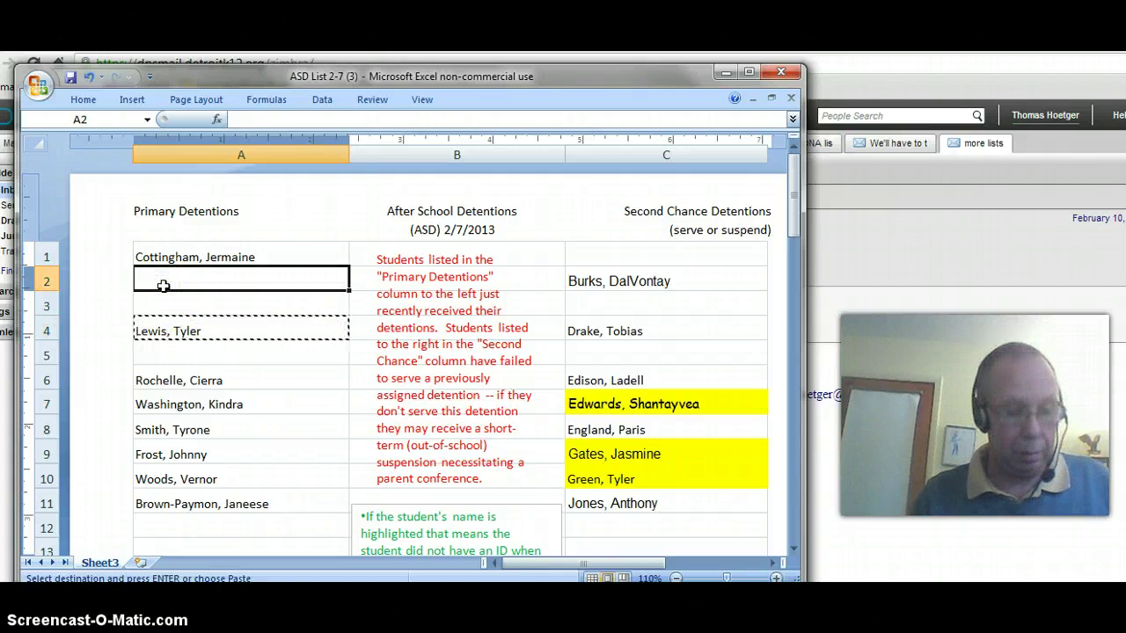
{"action": "key", "text": "Return"}
{"action": "left_click_drag", "start_coordinate": [167, 376], "coordinate": [171, 495]}
{"action": "key", "text": "ctrl+x"}
{"action": "left_click", "coordinate": [161, 303]}
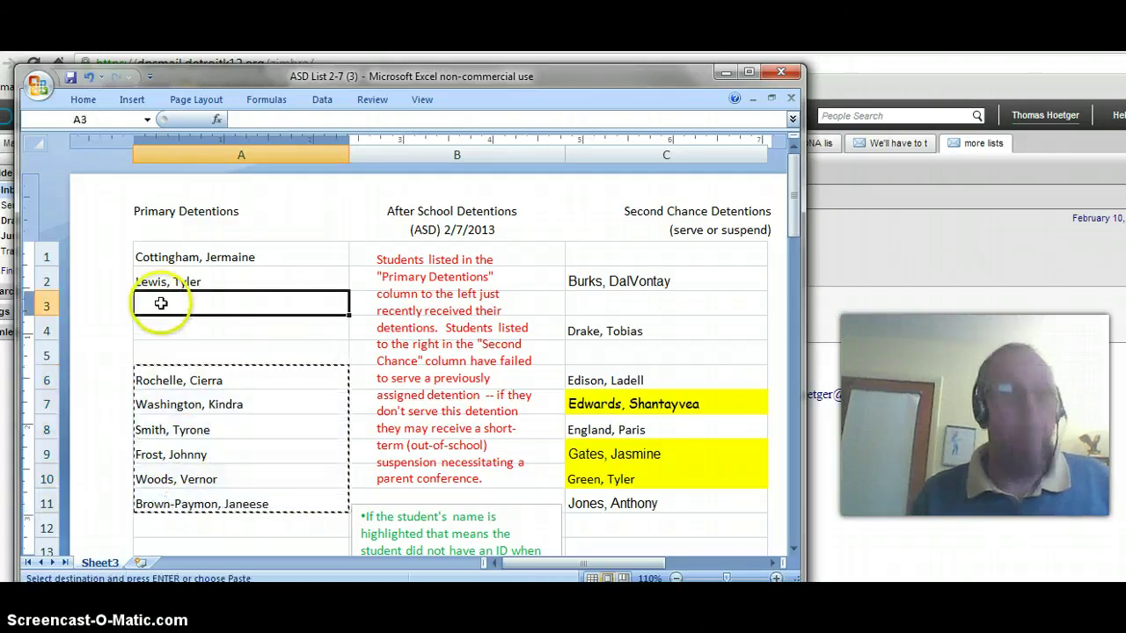
{"action": "key", "text": "Return"}
Move the Second Chance names up so they fill C1–C8 without gaps
{"action": "left_click", "coordinate": [633, 284]}
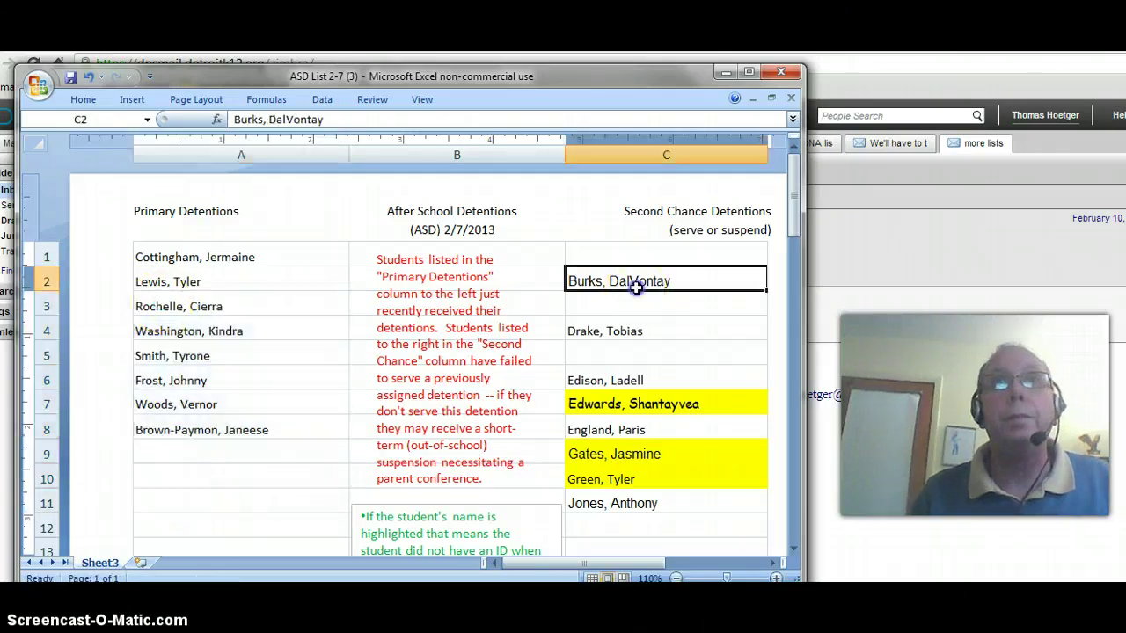
{"action": "key", "text": "ctrl+x"}
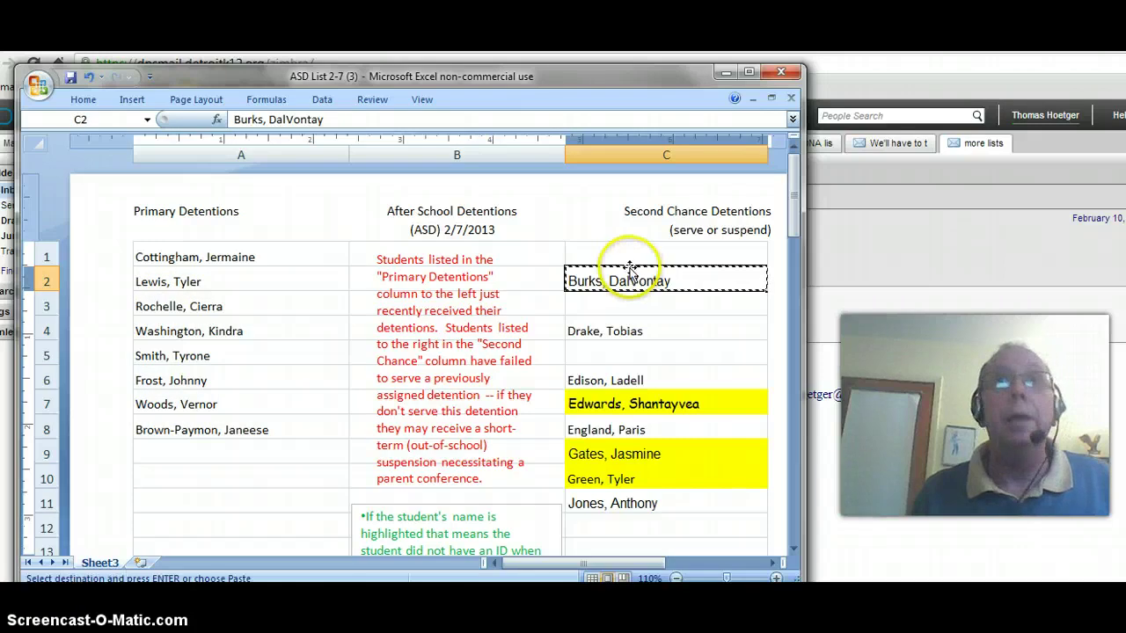
{"action": "left_click", "coordinate": [630, 257]}
{"action": "key", "text": "Return"}
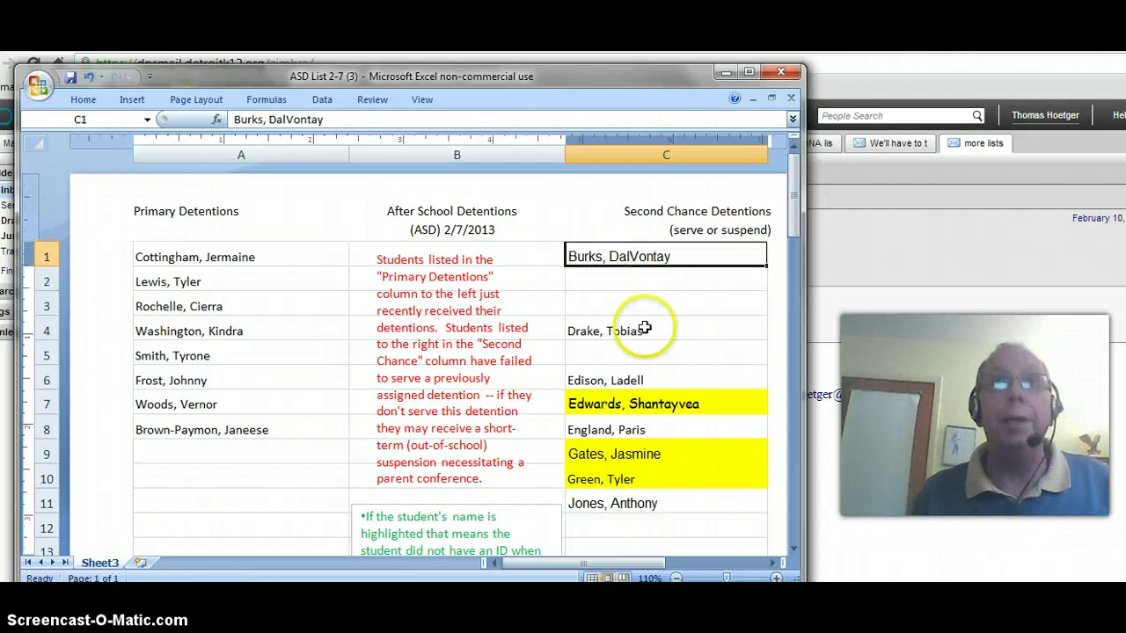
{"action": "left_click", "coordinate": [646, 328]}
{"action": "key", "text": "ctrl+x"}
{"action": "left_click", "coordinate": [628, 281]}
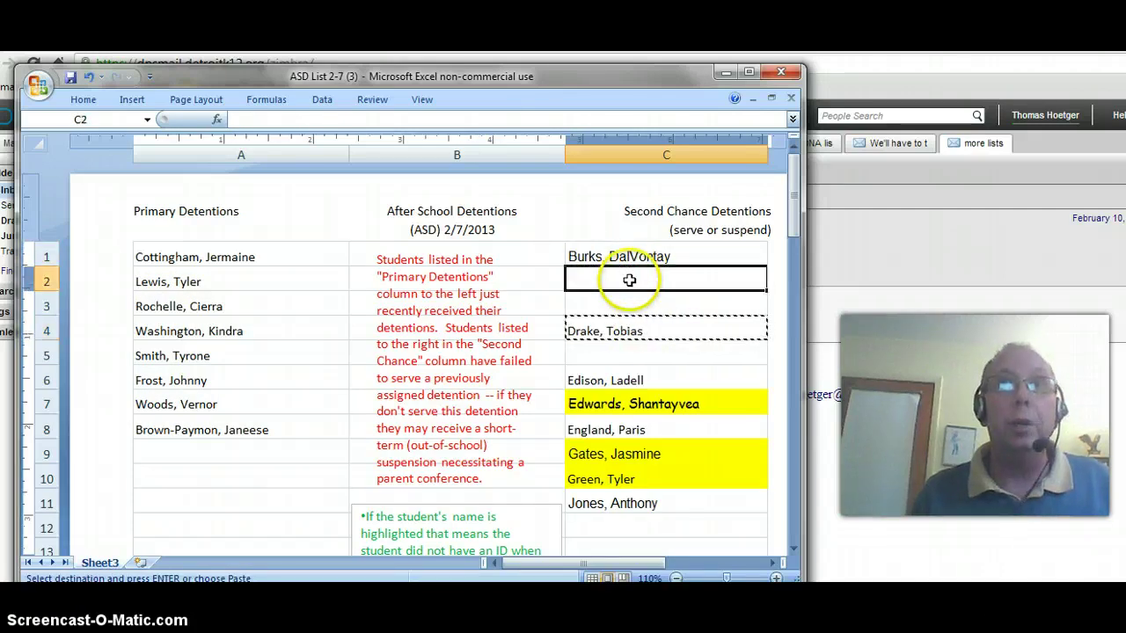
{"action": "key", "text": "Return"}
{"action": "left_click_drag", "start_coordinate": [621, 379], "coordinate": [615, 498]}
{"action": "key", "text": "ctrl+x"}
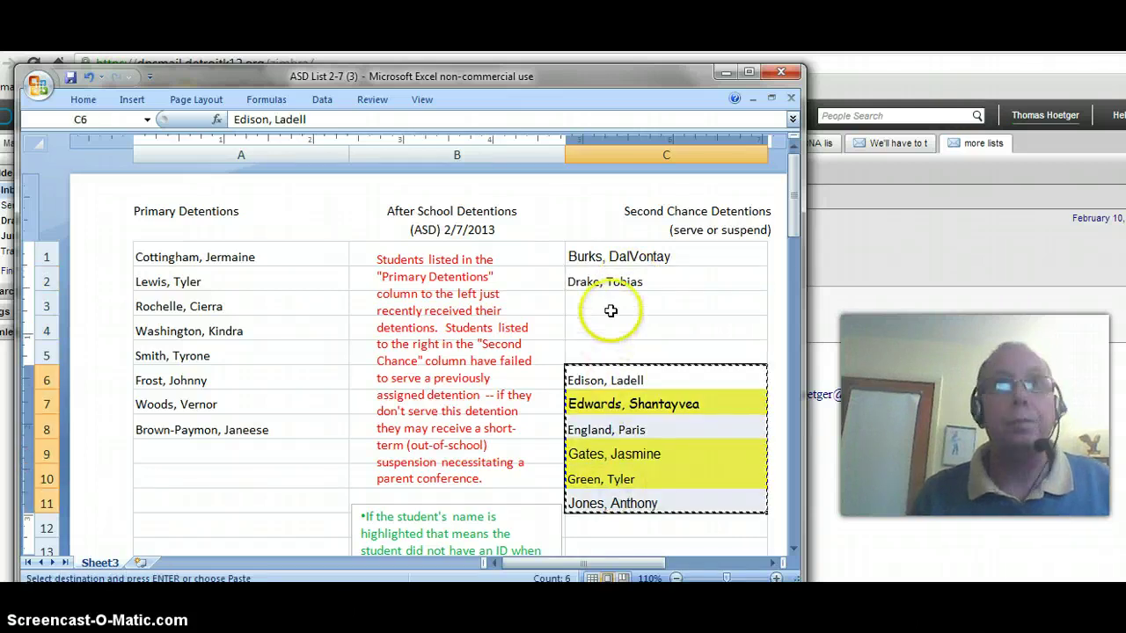
{"action": "left_click", "coordinate": [610, 307]}
{"action": "key", "text": "Return"}
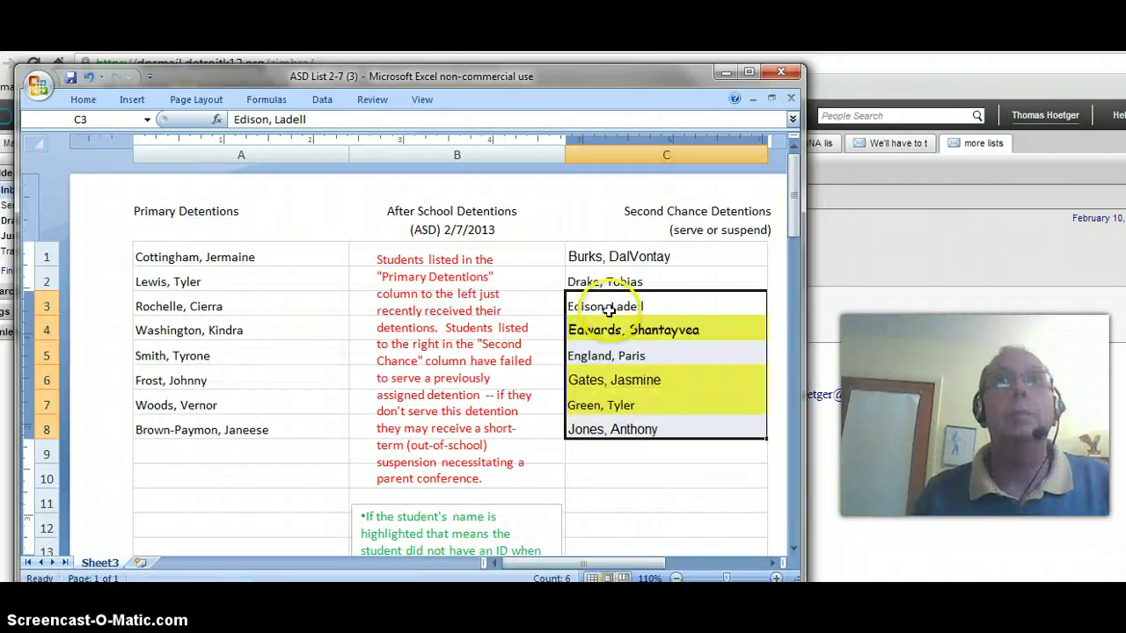
{"action": "left_click_drag", "start_coordinate": [202, 255], "coordinate": [214, 429]}
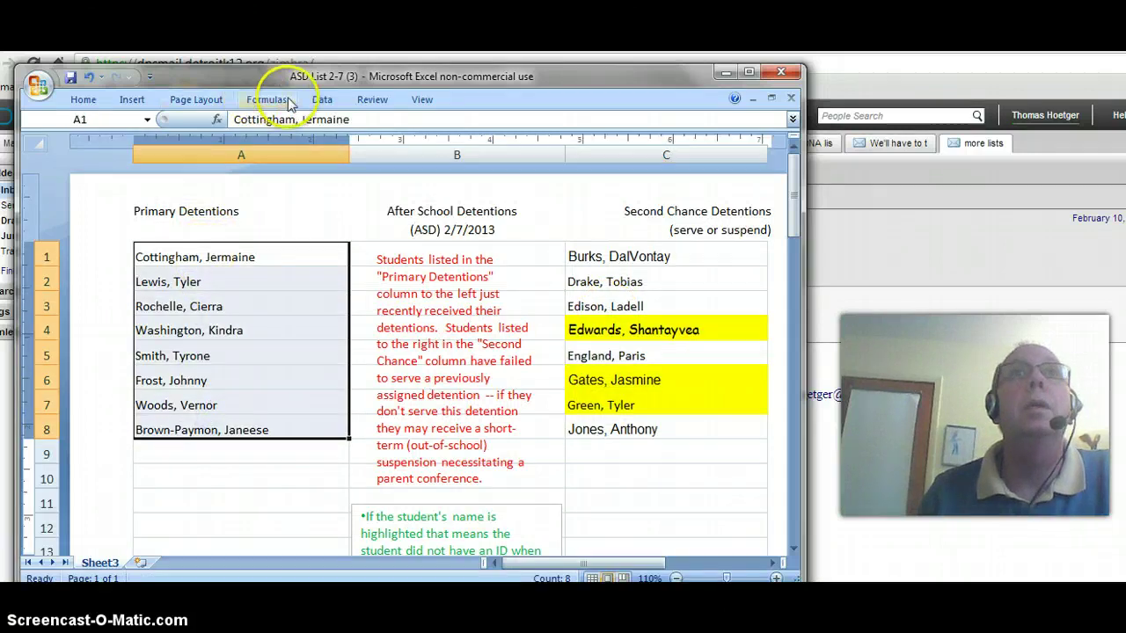
Sort the Primary names in A1–A8 and Second Chance names in C1–C8 A to Z
{"action": "left_click", "coordinate": [320, 101]}
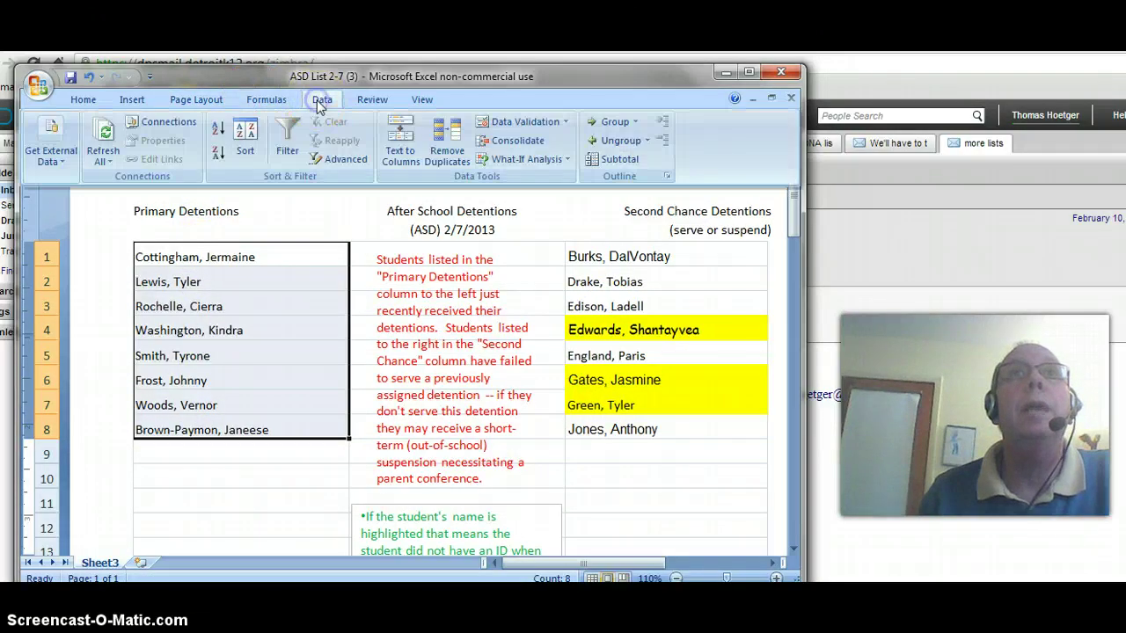
{"action": "left_click", "coordinate": [218, 129]}
{"action": "left_click_drag", "start_coordinate": [615, 256], "coordinate": [615, 427]}
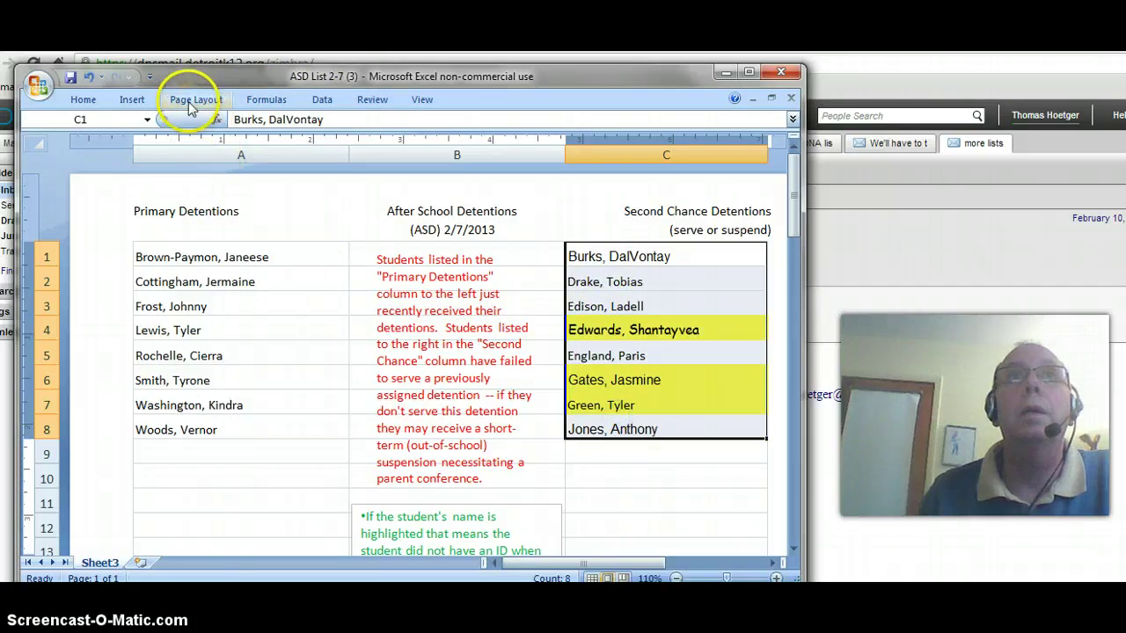
{"action": "left_click", "coordinate": [321, 99]}
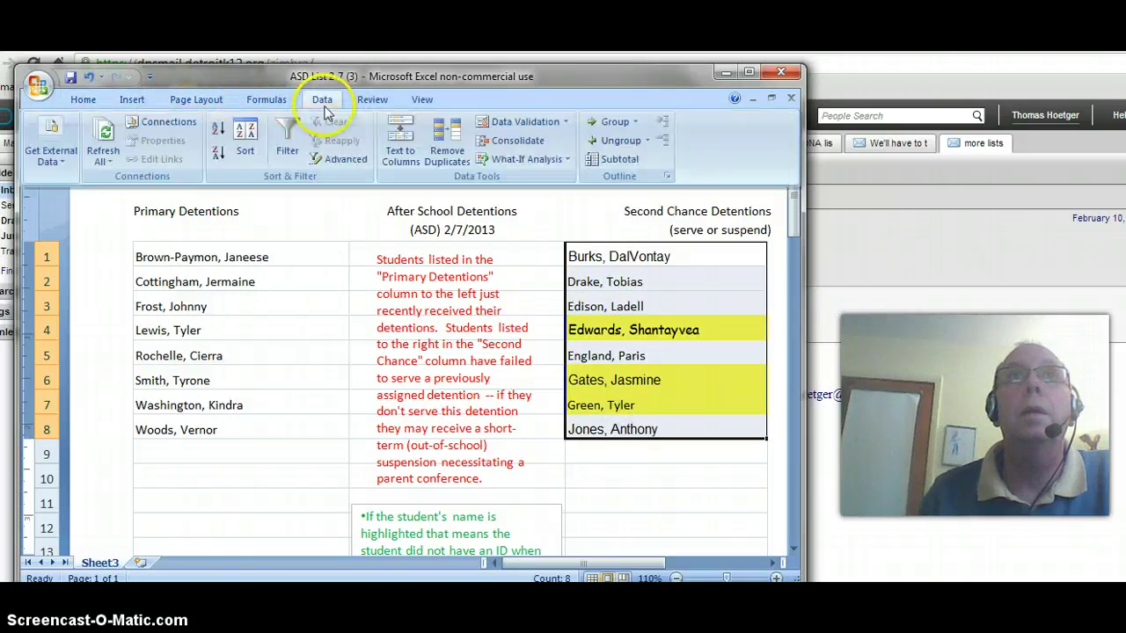
{"action": "left_click", "coordinate": [217, 132]}
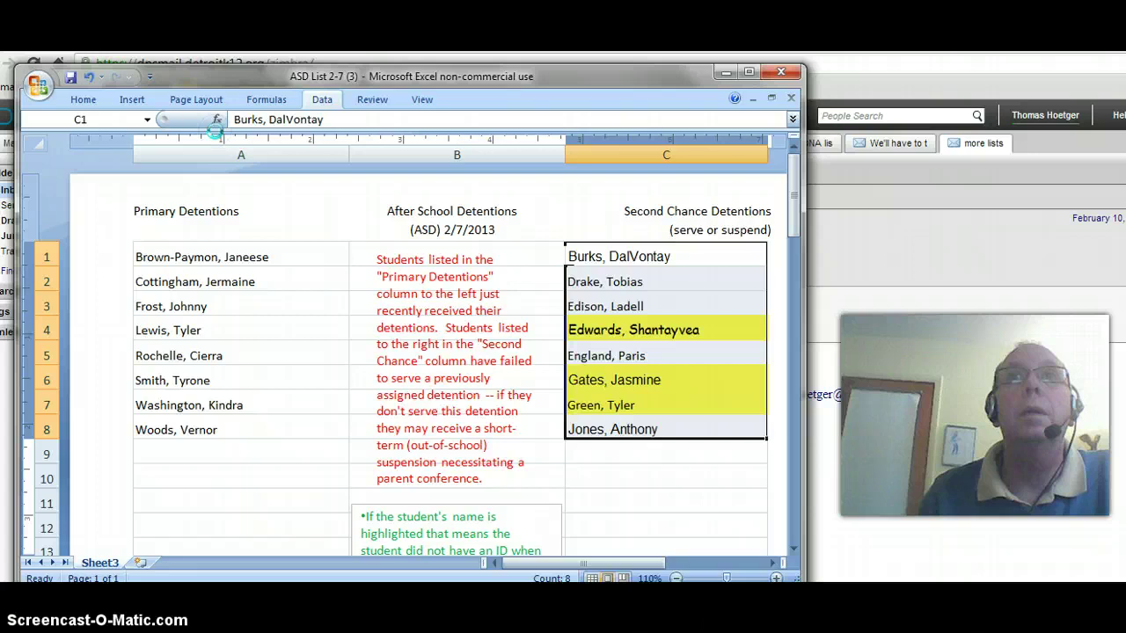
{"action": "left_click", "coordinate": [651, 473]}
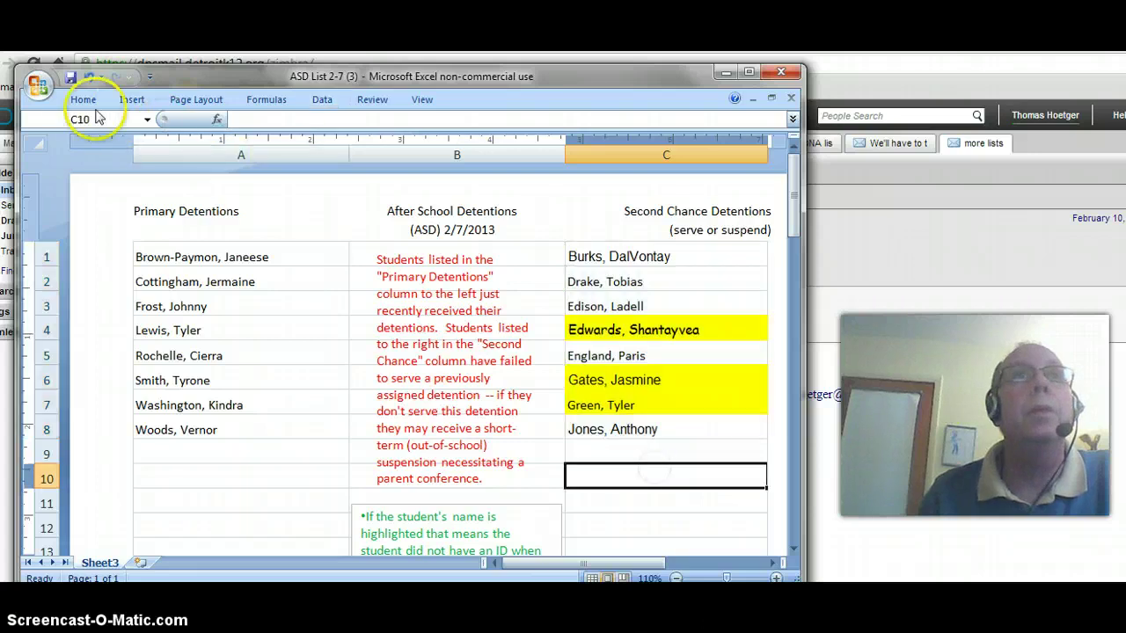
Save as an Excel Workbook named 'ASD List 2-8', replacing the existing file
{"action": "left_click", "coordinate": [39, 84]}
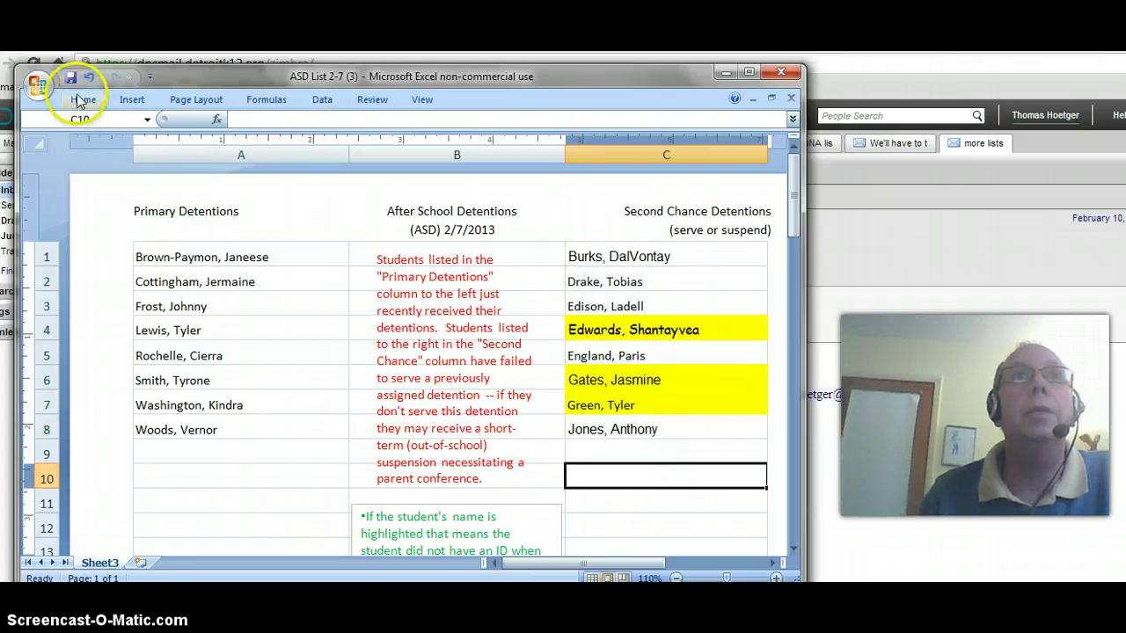
{"action": "mouse_move", "coordinate": [61, 234]}
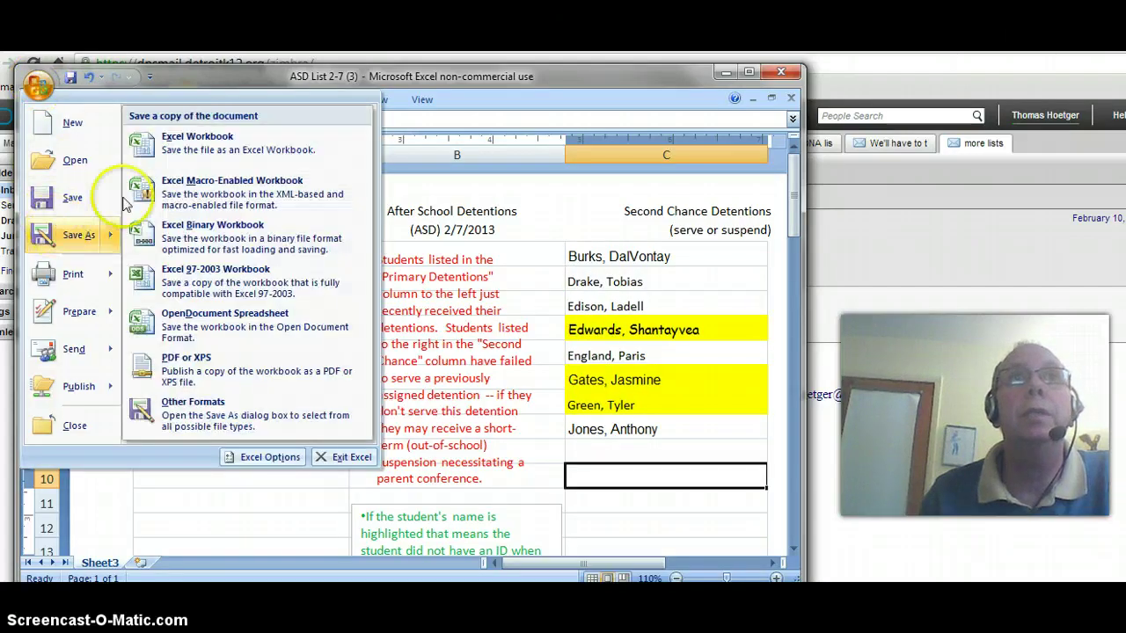
{"action": "left_click", "coordinate": [211, 139]}
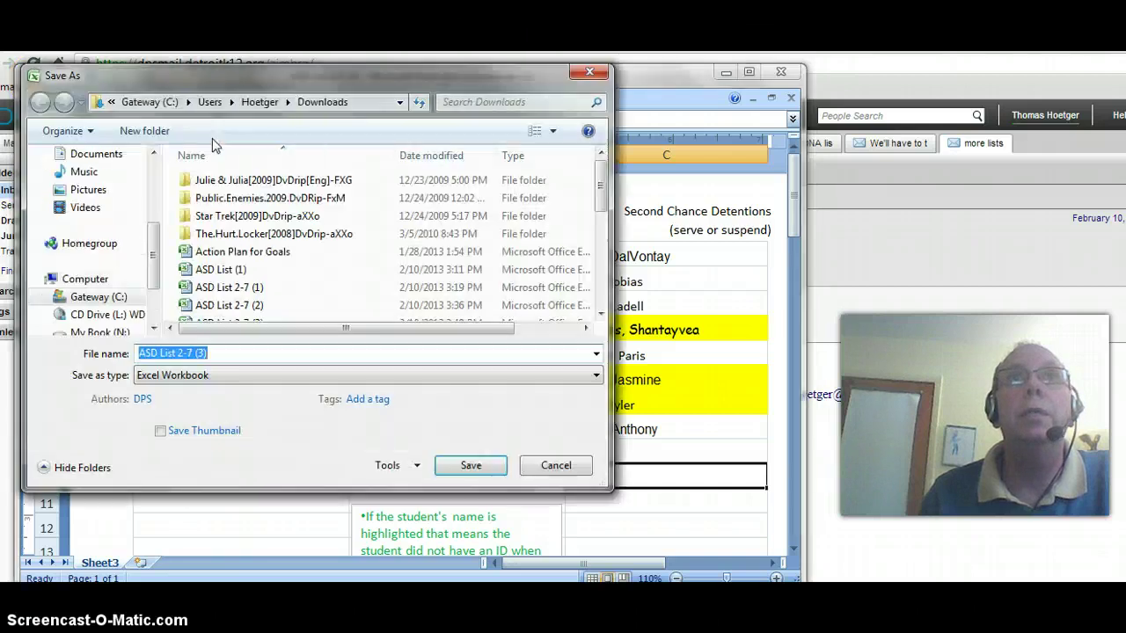
{"action": "left_click", "coordinate": [223, 355]}
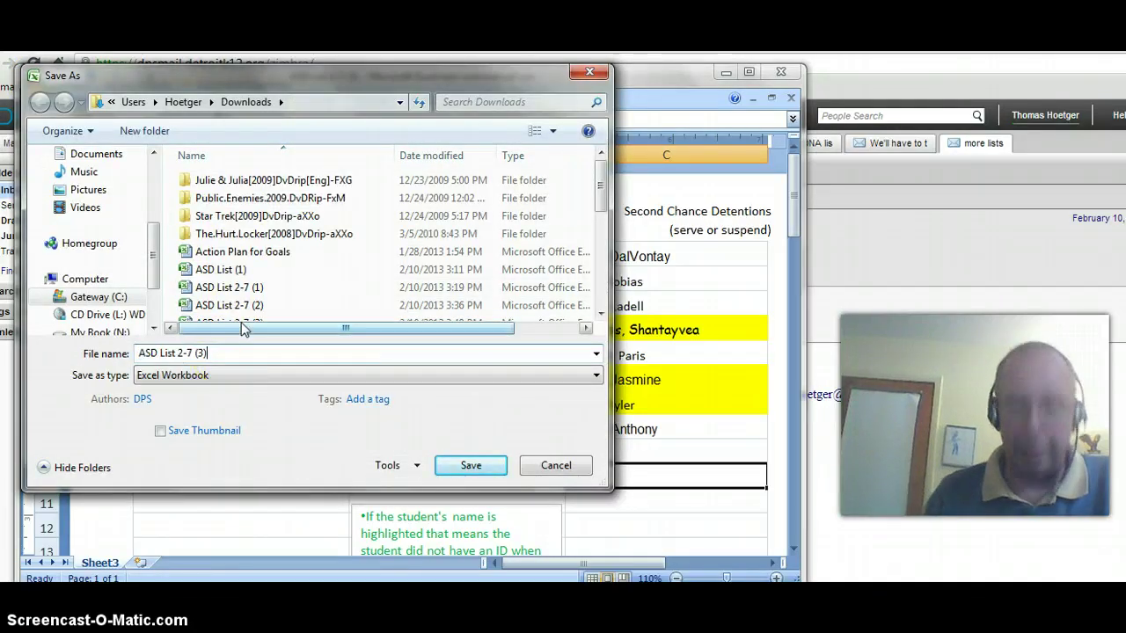
{"action": "key", "text": "BackSpace"}
{"action": "key", "text": "BackSpace"}
{"action": "key", "text": "BackSpace"}
{"action": "key", "text": "BackSpace"}
{"action": "key", "text": "BackSpace"}
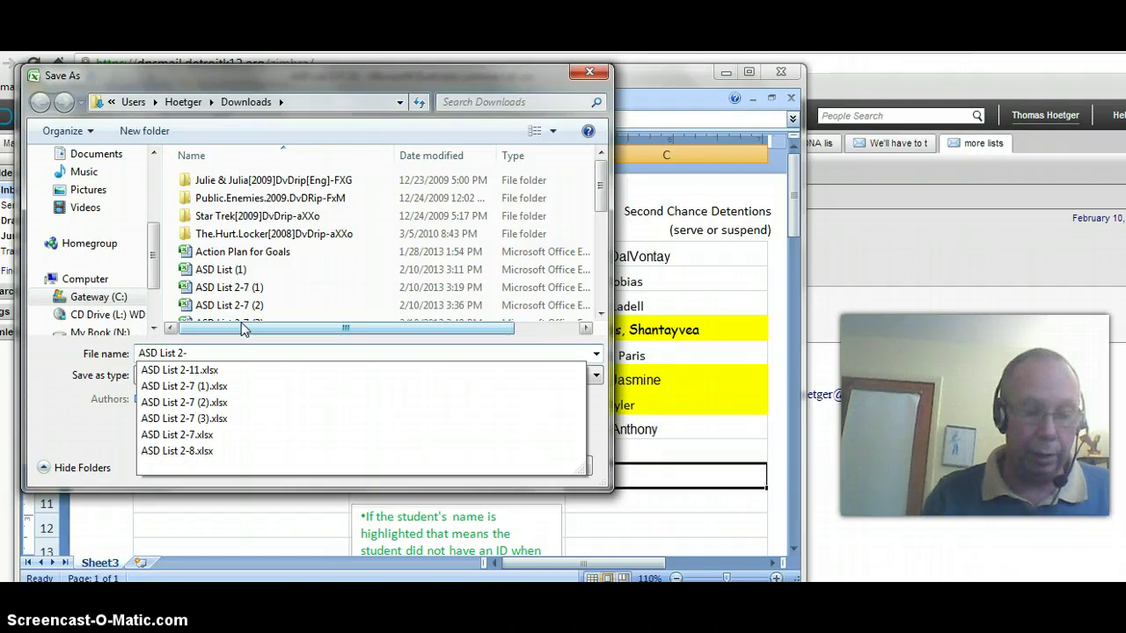
{"action": "type", "text": "*"}
{"action": "key", "text": "BackSpace"}
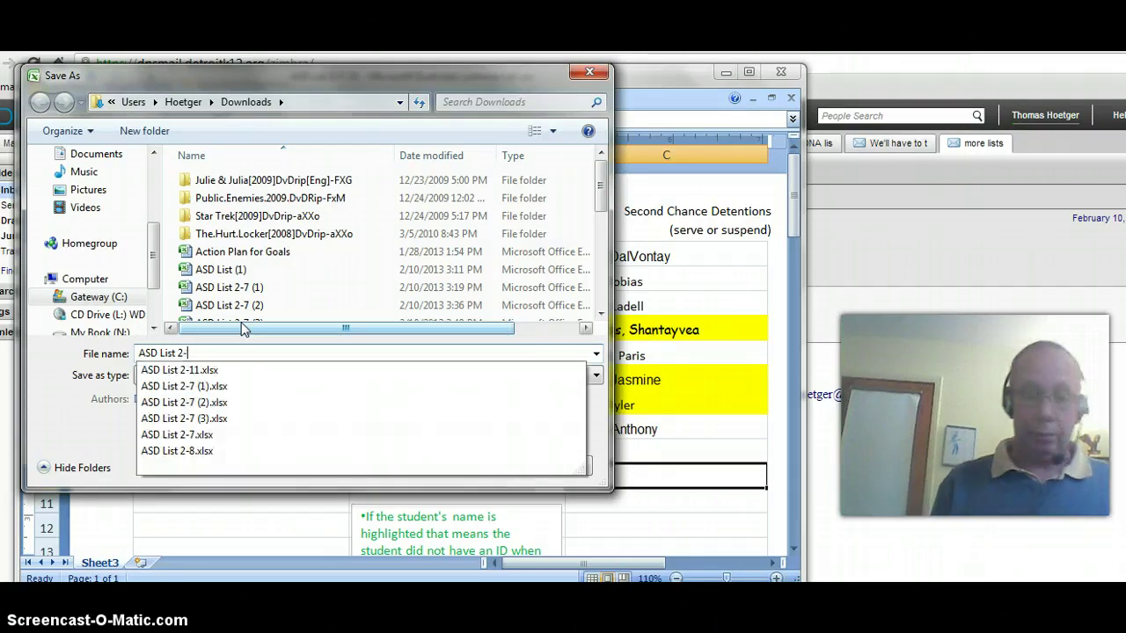
{"action": "type", "text": "*"}
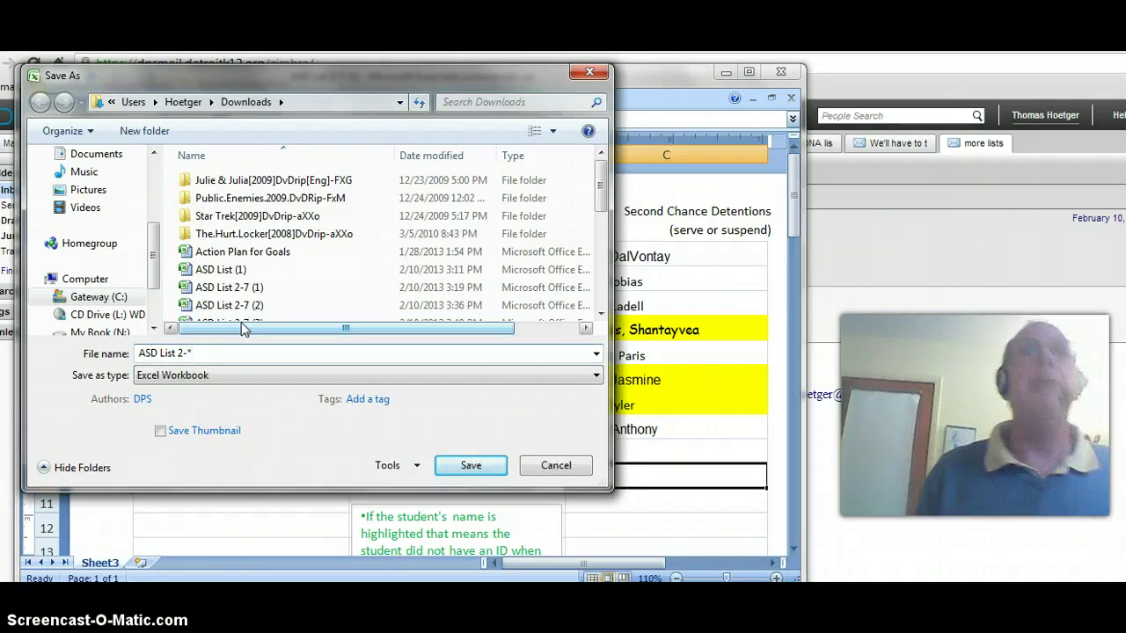
{"action": "key", "text": "BackSpace"}
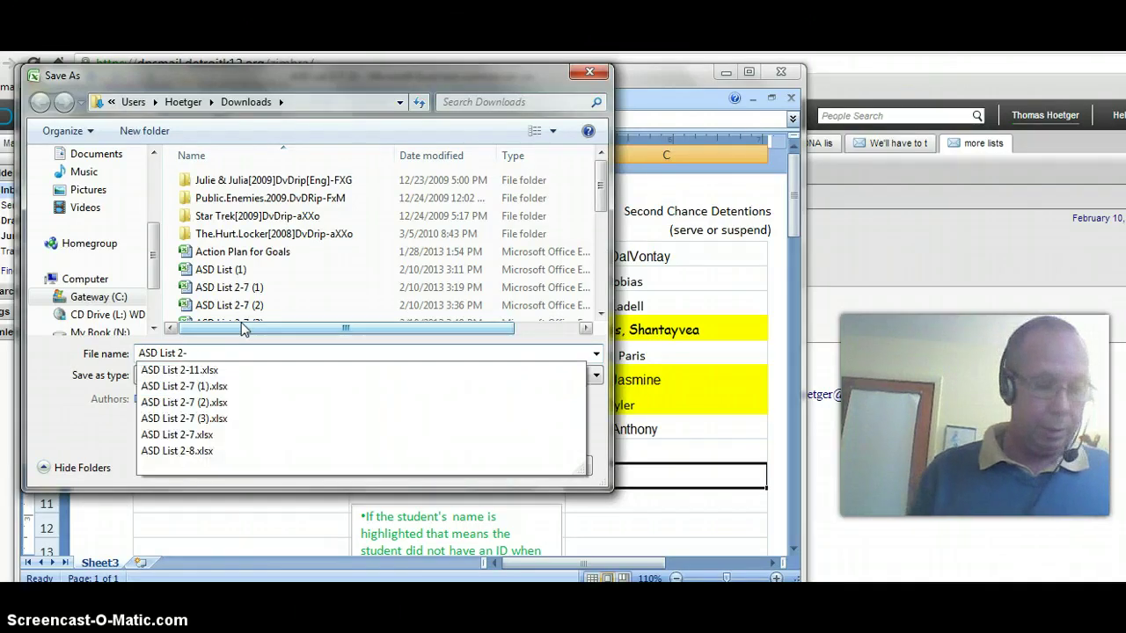
{"action": "type", "text": "8"}
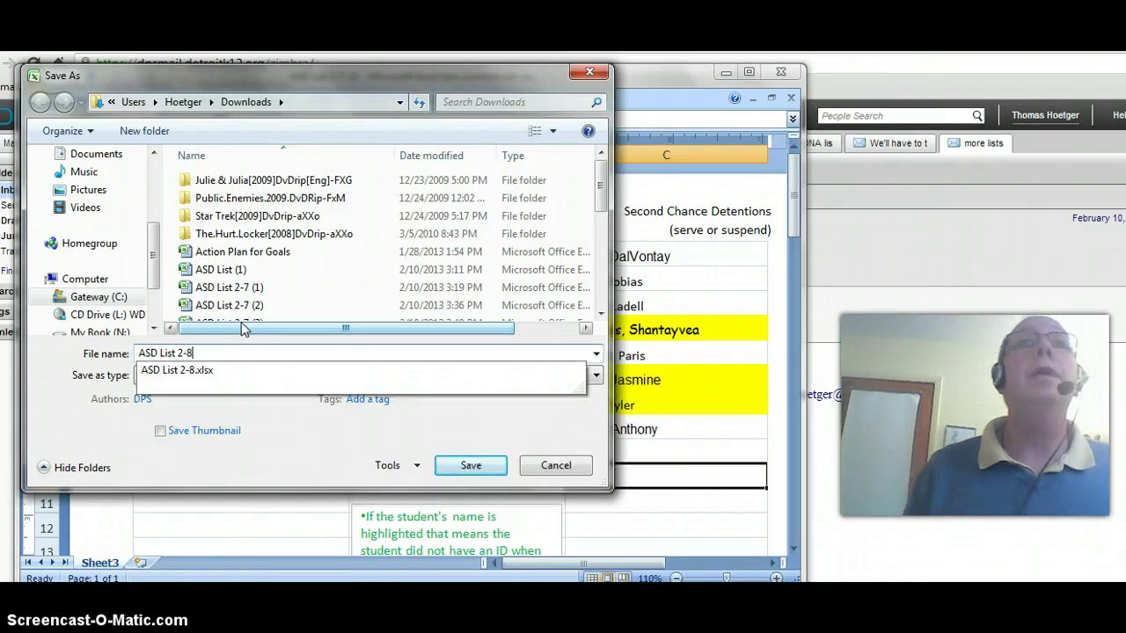
{"action": "left_click", "coordinate": [475, 465]}
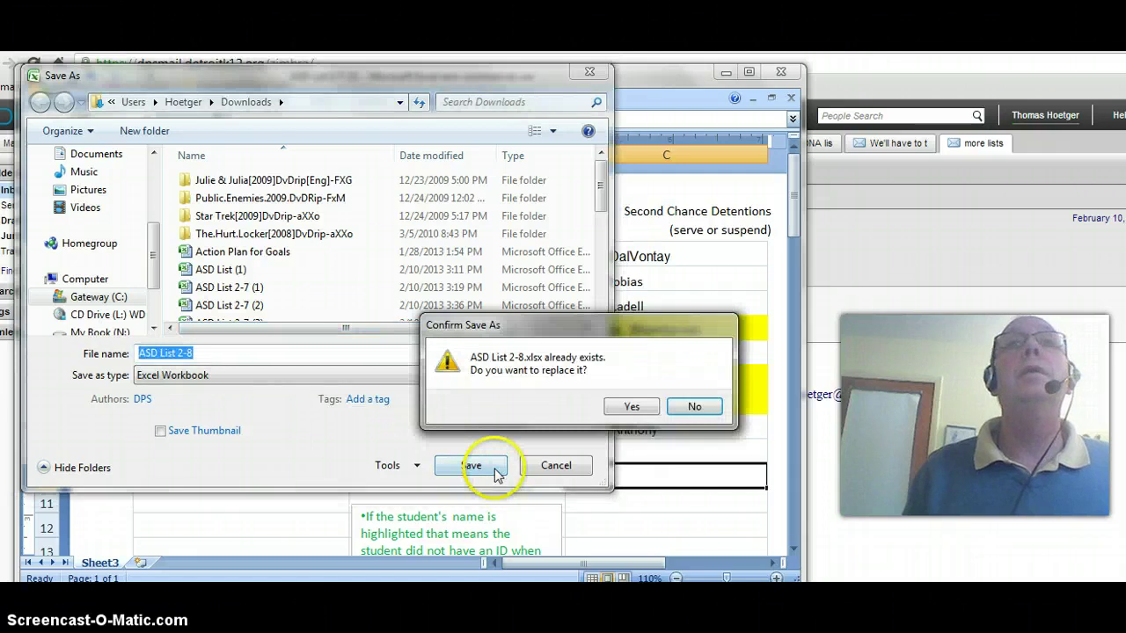
{"action": "left_click", "coordinate": [632, 406]}
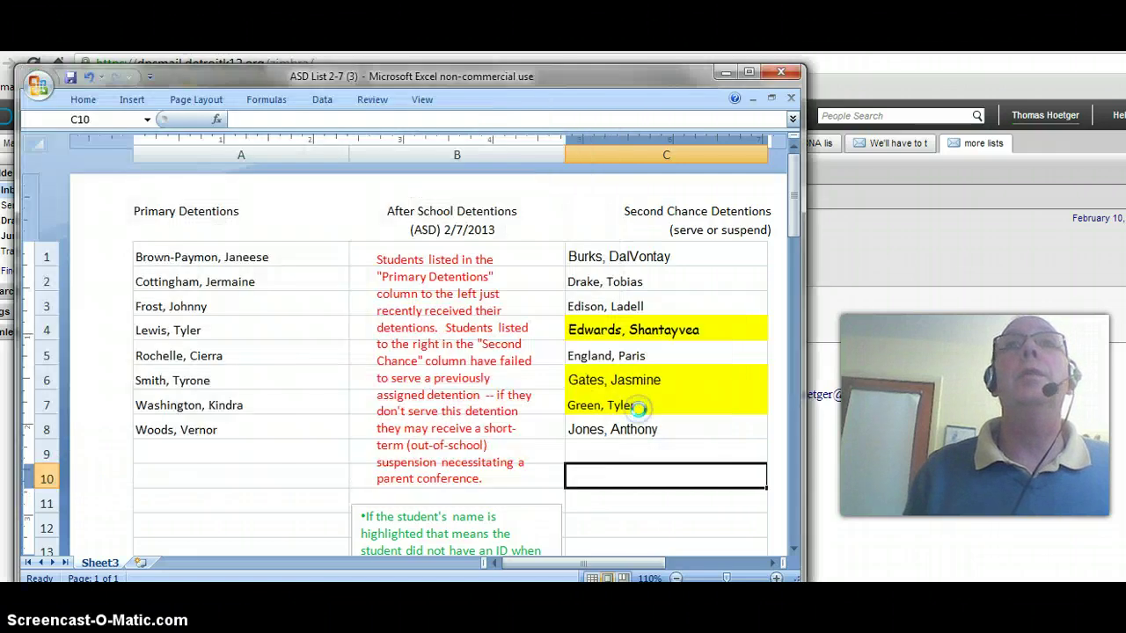
Change the header date from 2/7/2013 to 2/8/2013 and save the workbook
{"action": "left_click", "coordinate": [464, 230]}
{"action": "left_click", "coordinate": [463, 230]}
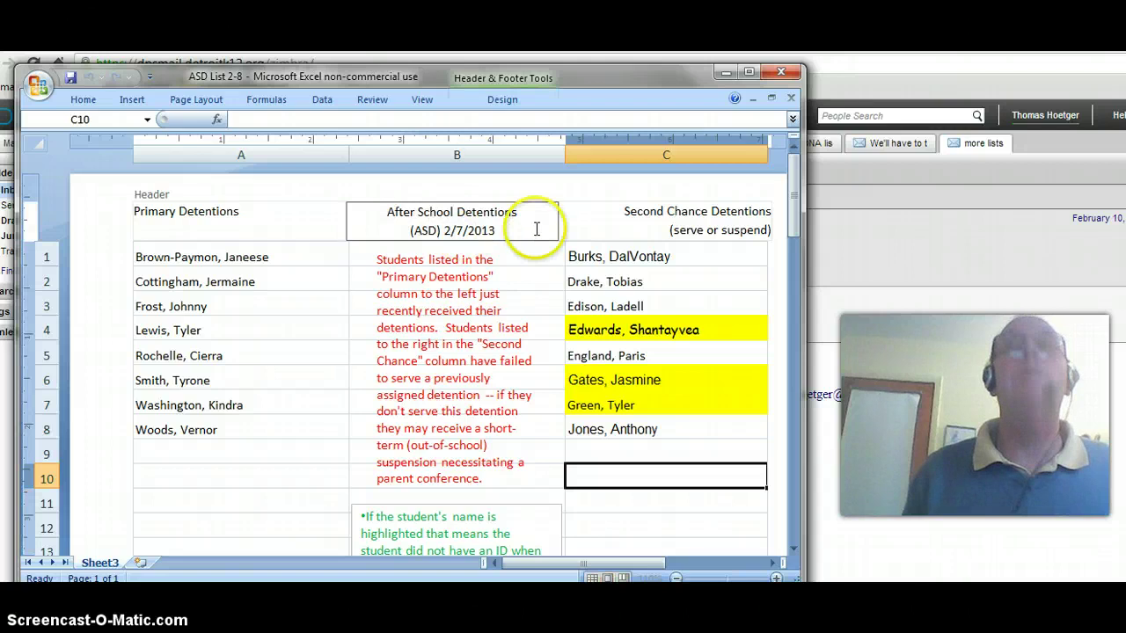
{"action": "key", "text": "BackSpace"}
{"action": "type", "text": "8"}
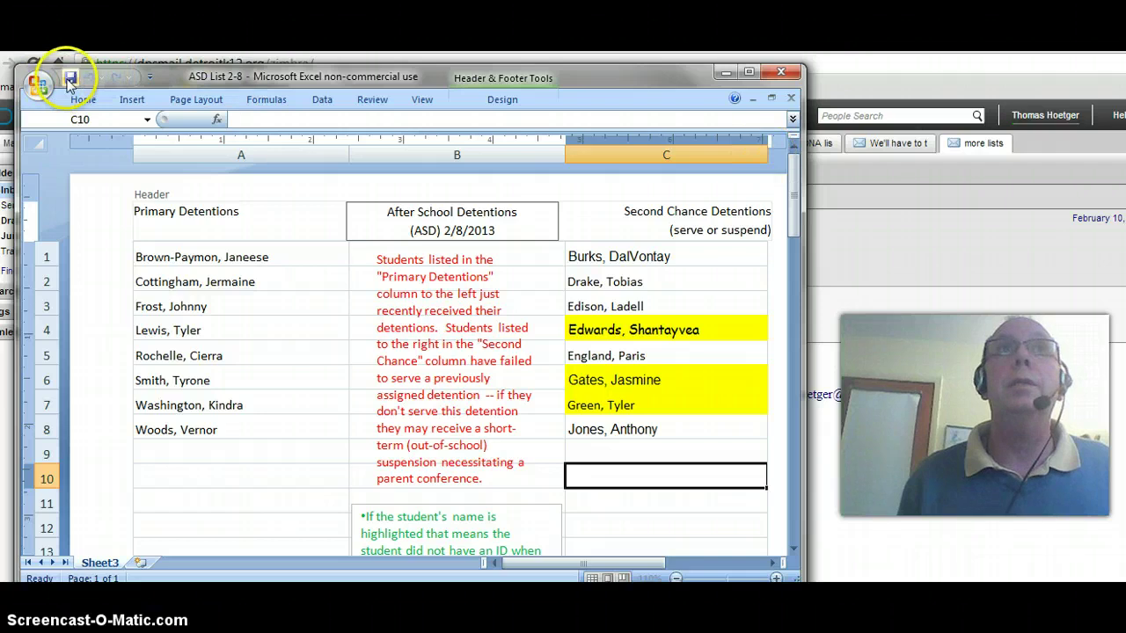
{"action": "left_click", "coordinate": [70, 78]}
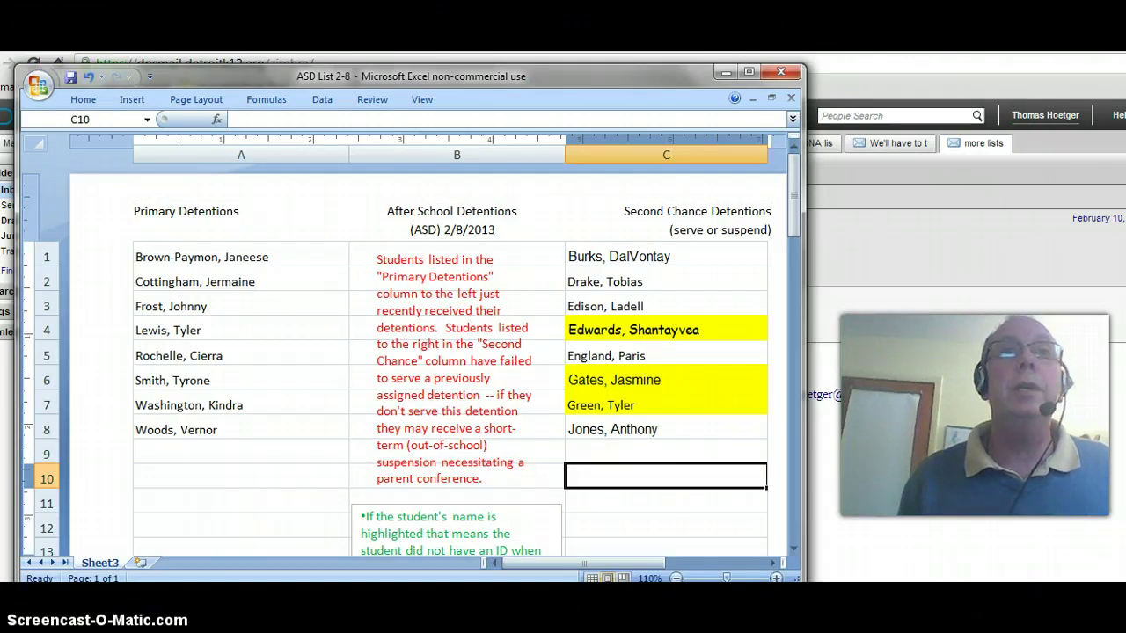
{"action": "left_click", "coordinate": [897, 451]}
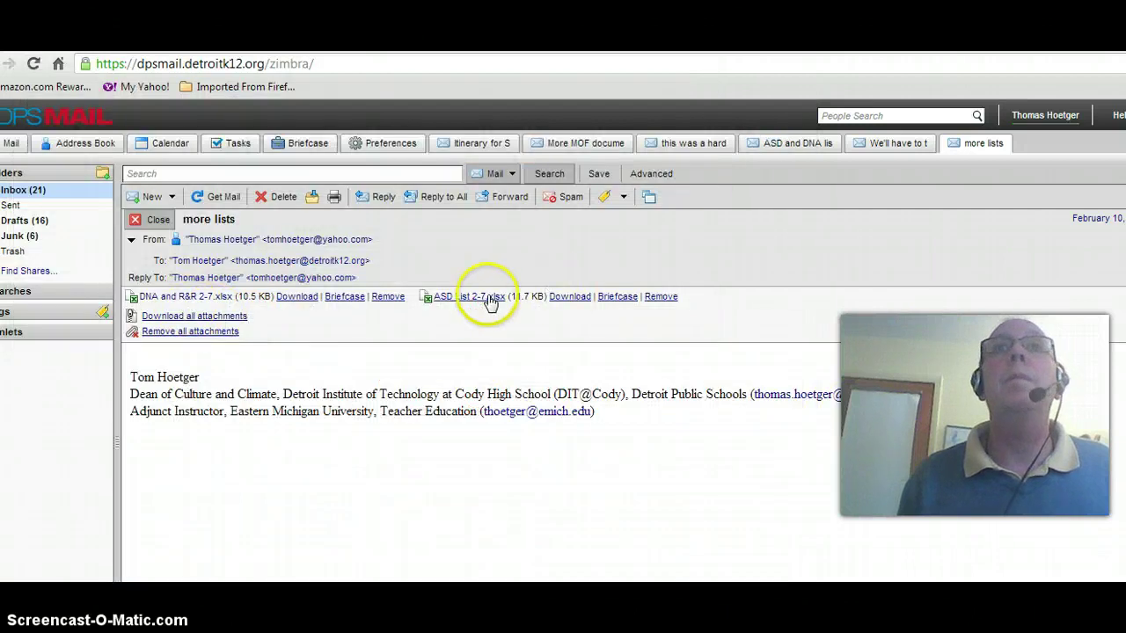
Open the DNA and R&R 2-7.xlsx attachment from the 'more lists' message
{"action": "left_click", "coordinate": [193, 300]}
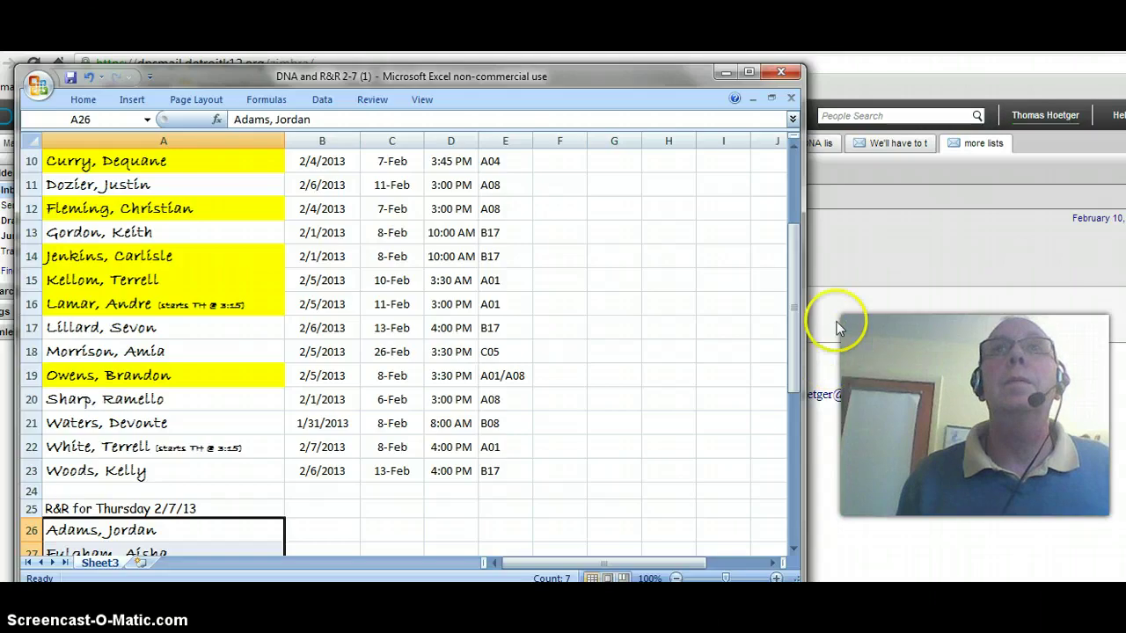
Clear the student entries in rows 5 and 10 (A5:E5 and A10:E10)
{"action": "left_click_drag", "start_coordinate": [798, 309], "coordinate": [799, 214]}
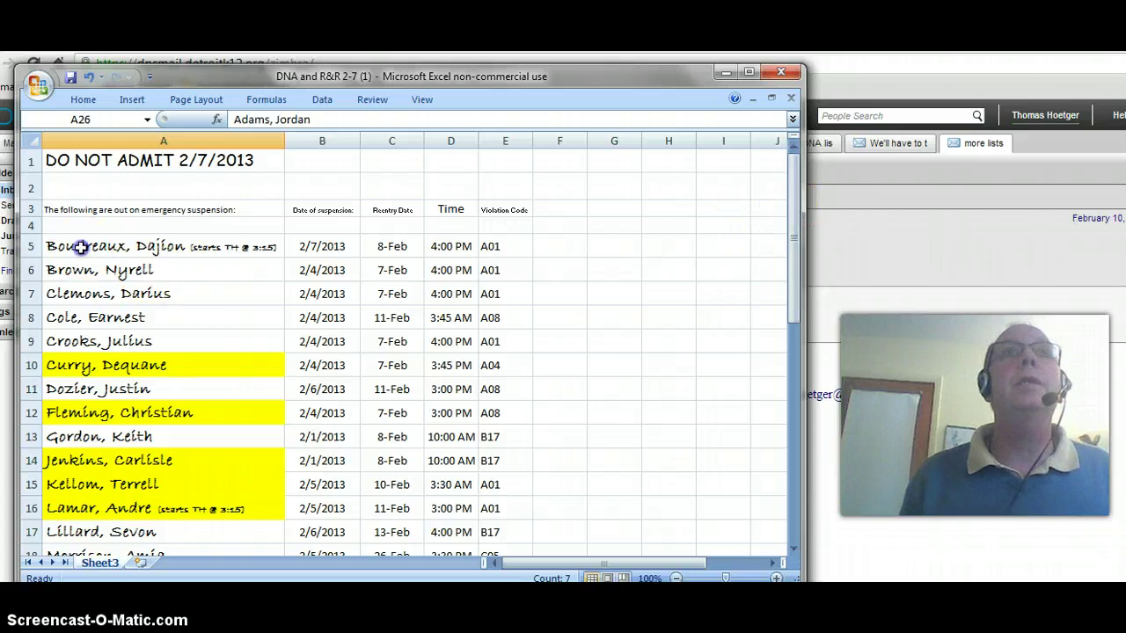
{"action": "left_click_drag", "start_coordinate": [86, 247], "coordinate": [486, 249]}
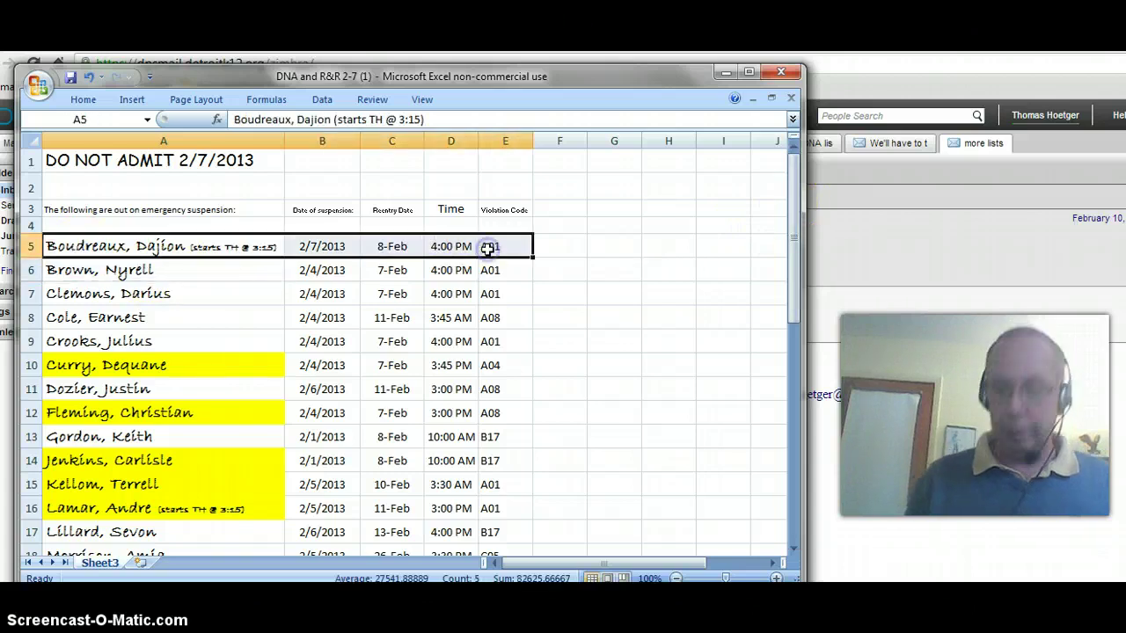
{"action": "key", "text": "Delete"}
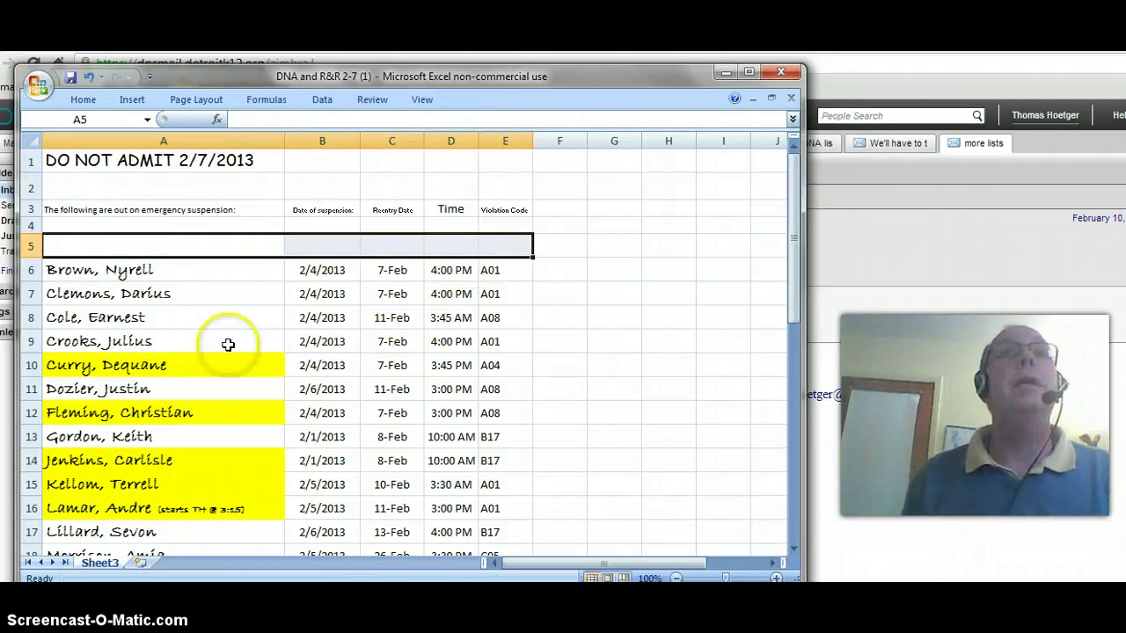
{"action": "left_click_drag", "start_coordinate": [85, 371], "coordinate": [483, 369]}
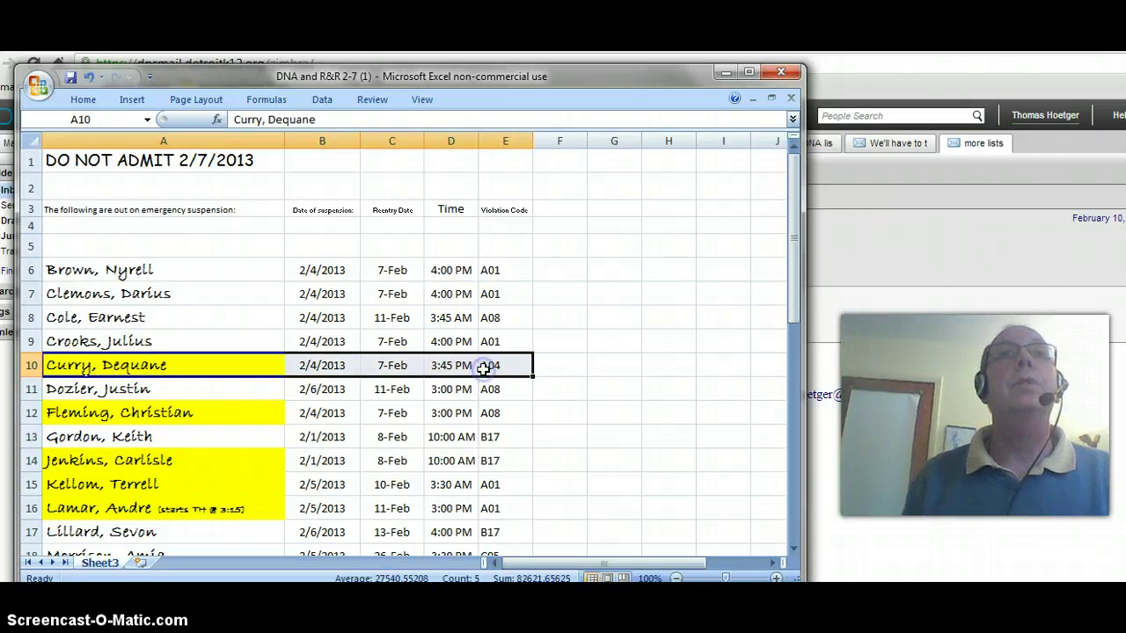
{"action": "key", "text": "Delete"}
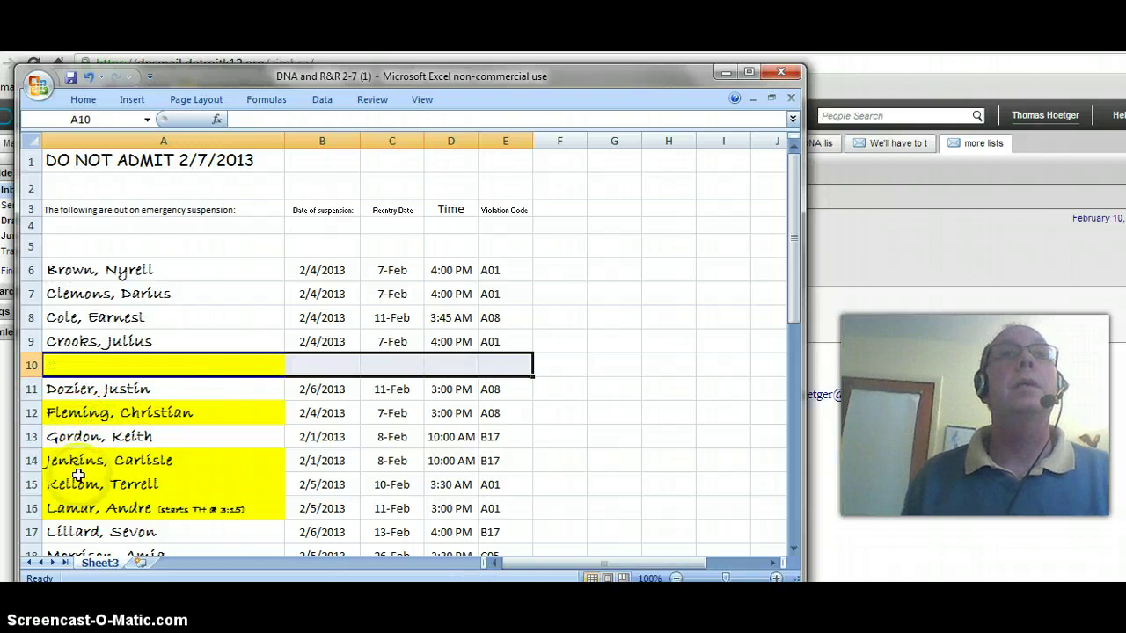
Clear the student entries in rows 17 and 20 (A17:E17 and A20:E20)
{"action": "left_click_drag", "start_coordinate": [81, 530], "coordinate": [489, 540]}
{"action": "key", "text": "Delete"}
{"action": "left_click_drag", "start_coordinate": [794, 286], "coordinate": [789, 341]}
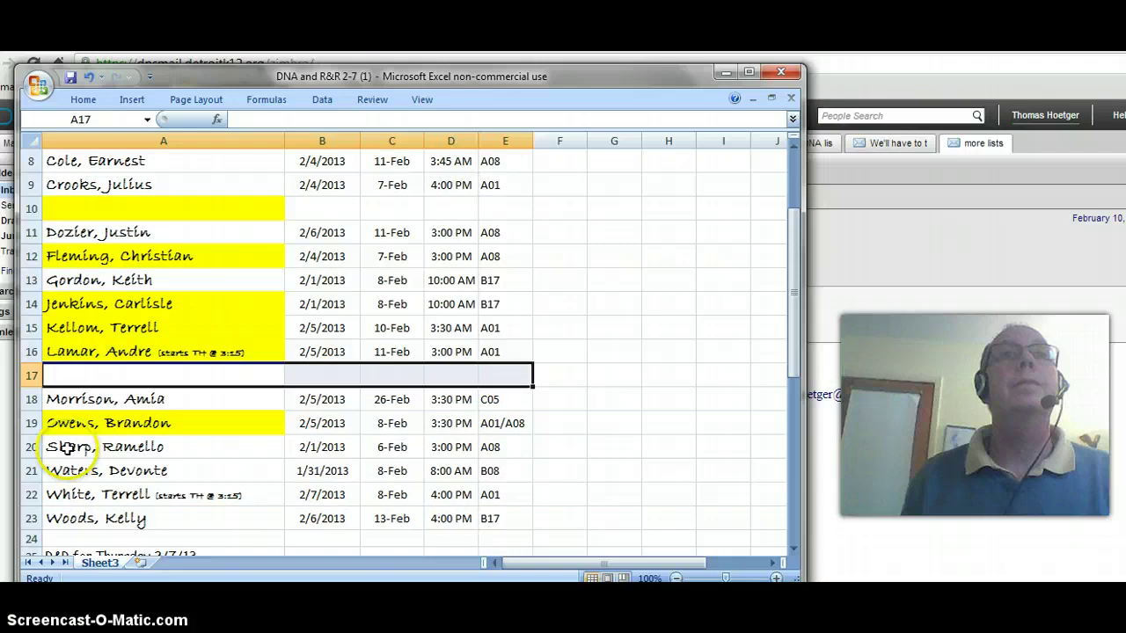
{"action": "left_click", "coordinate": [188, 447]}
{"action": "left_click_drag", "start_coordinate": [187, 447], "coordinate": [493, 441]}
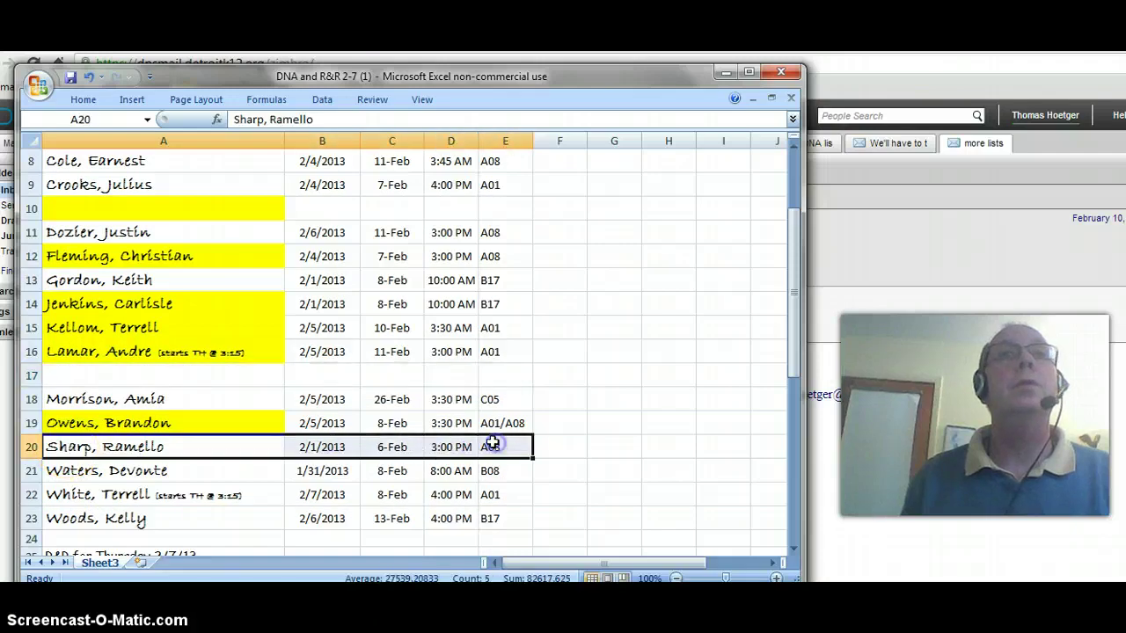
{"action": "key", "text": "Delete"}
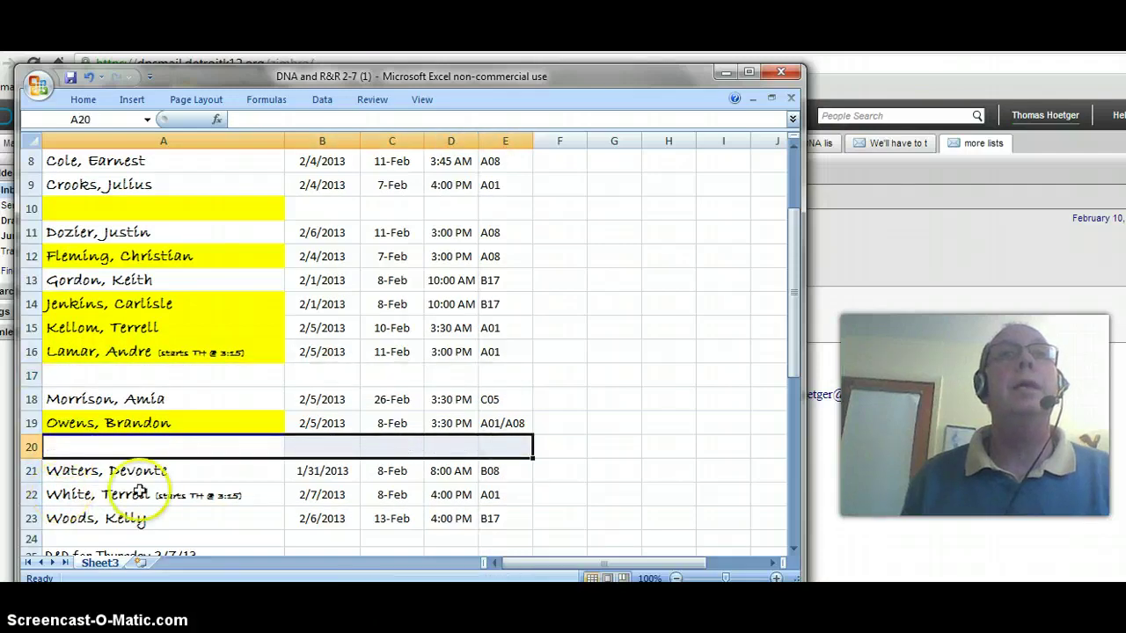
{"action": "left_click_drag", "start_coordinate": [794, 352], "coordinate": [795, 280]}
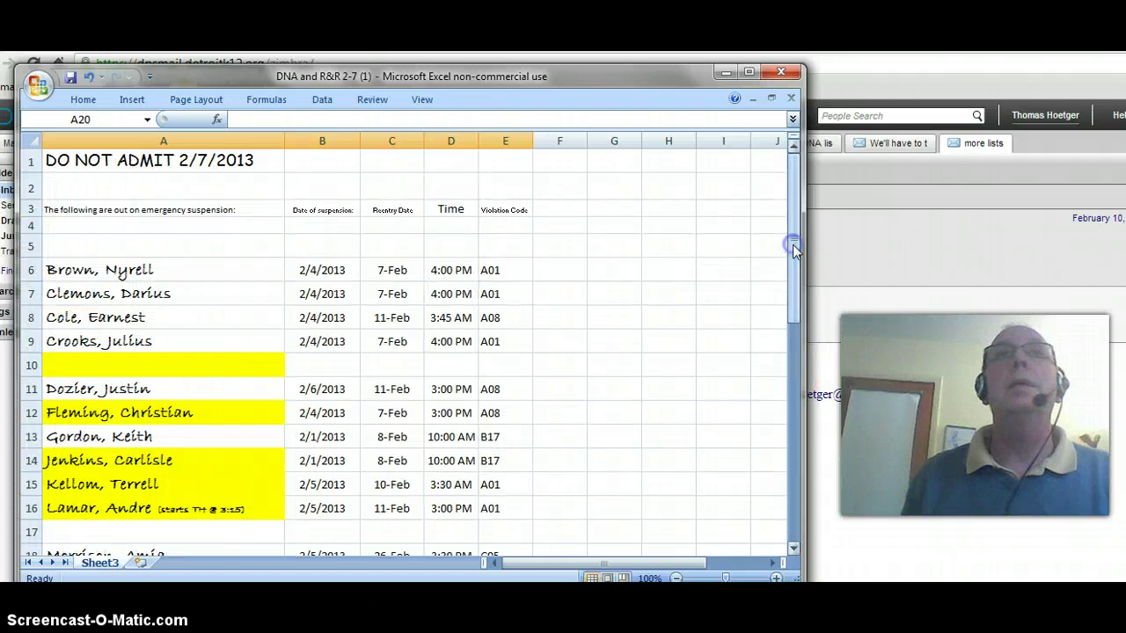
Enter a new student's name in A5 and suspension date 2/7/2013 in B5
{"action": "left_click", "coordinate": [80, 244]}
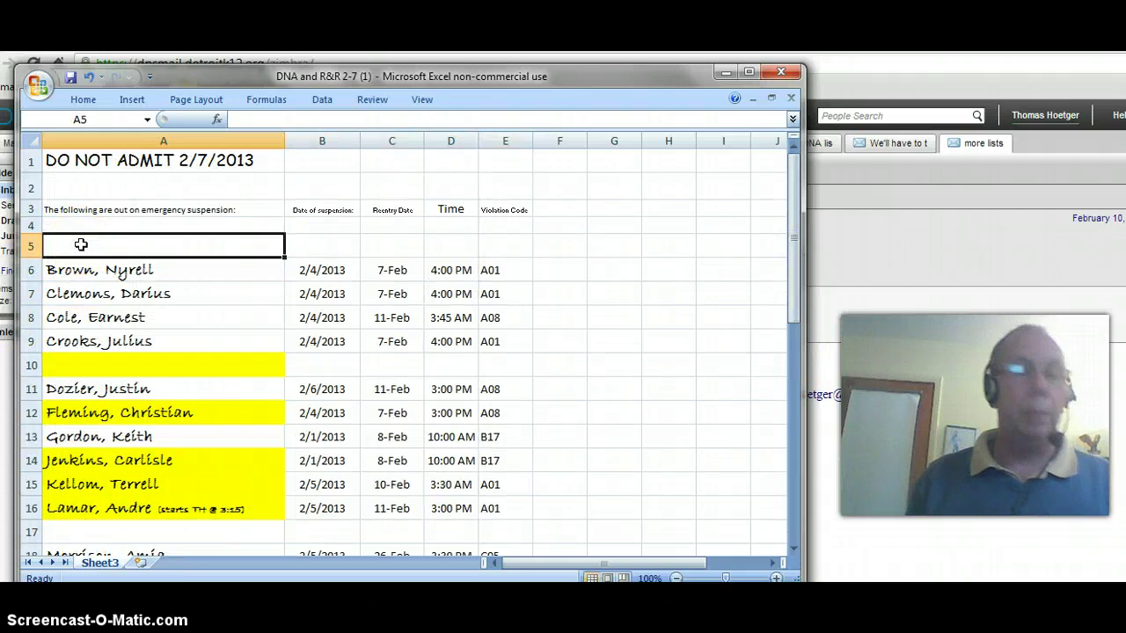
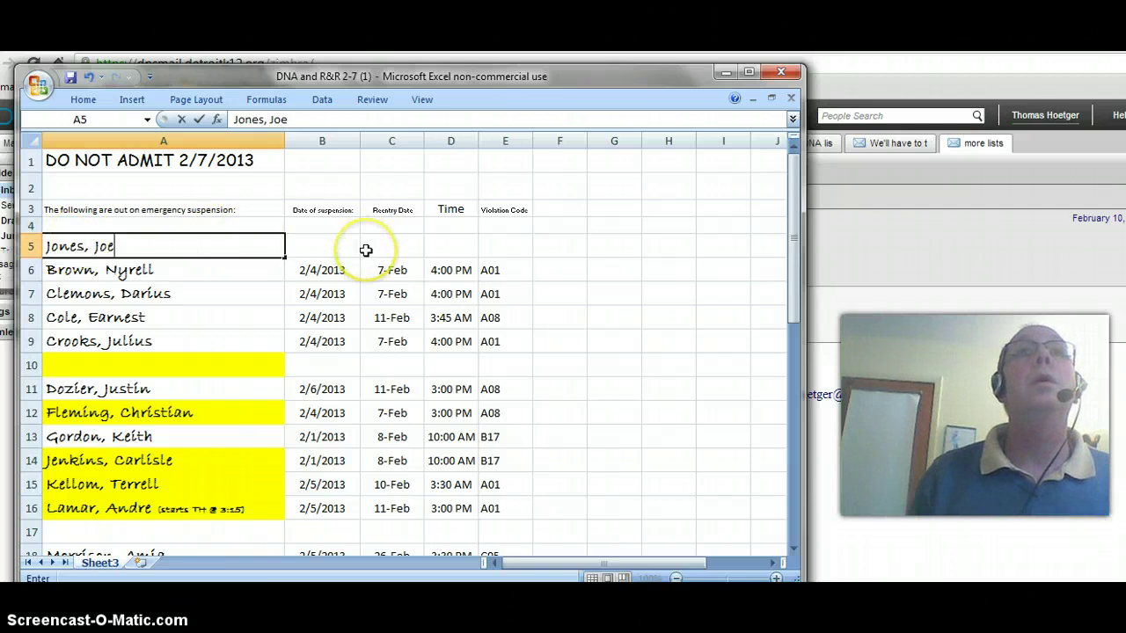
{"action": "left_click", "coordinate": [336, 248]}
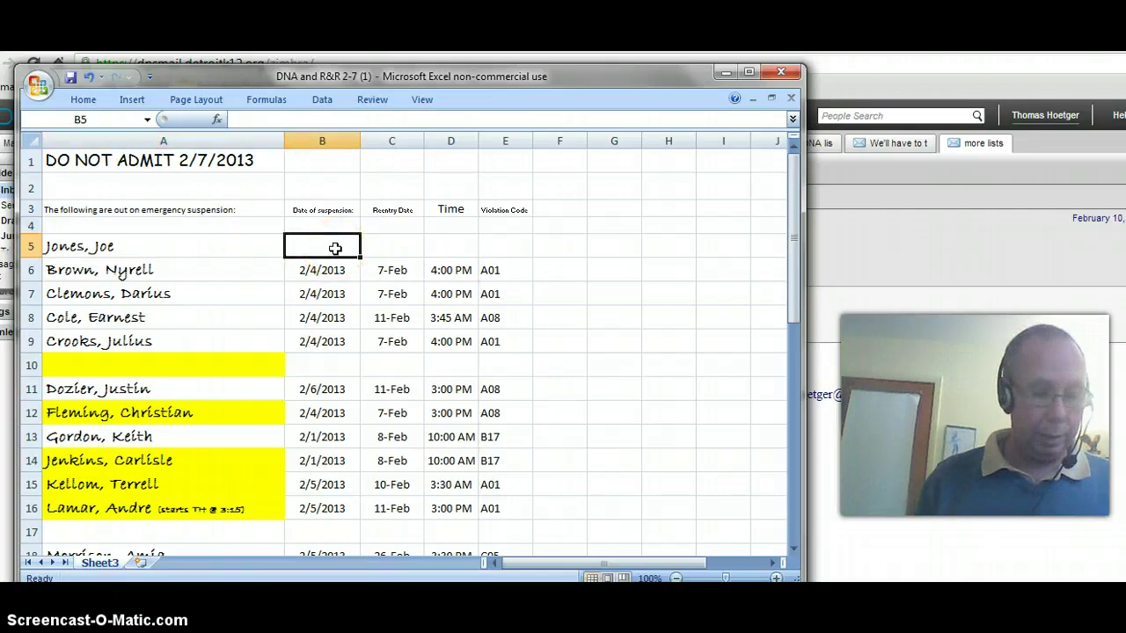
{"action": "type", "text": "2/"}
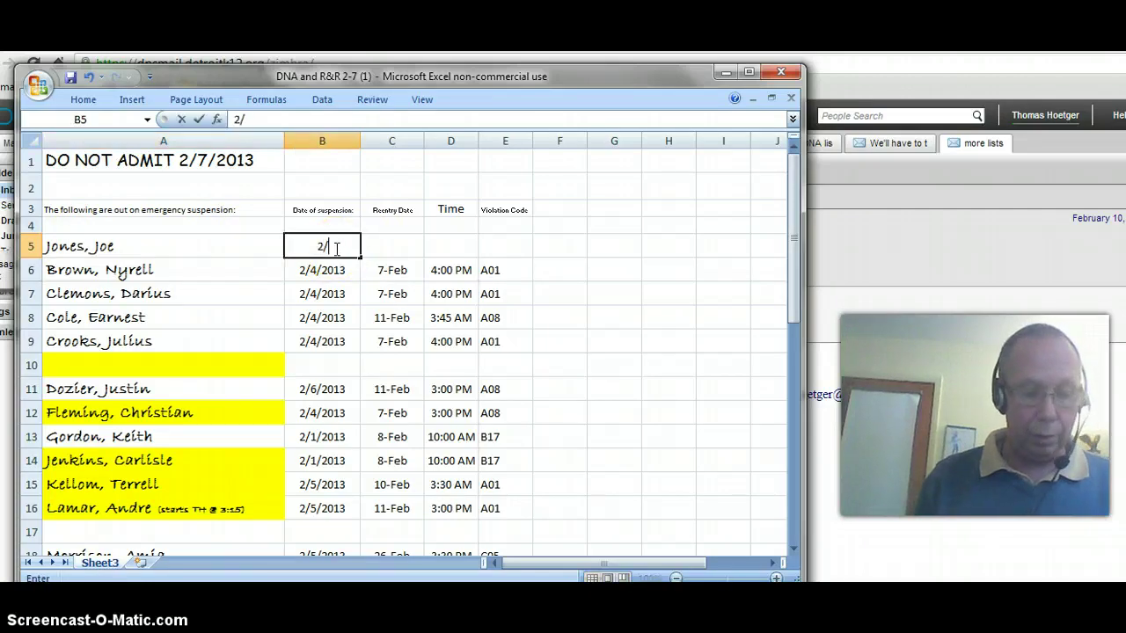
{"action": "type", "text": "7/20"}
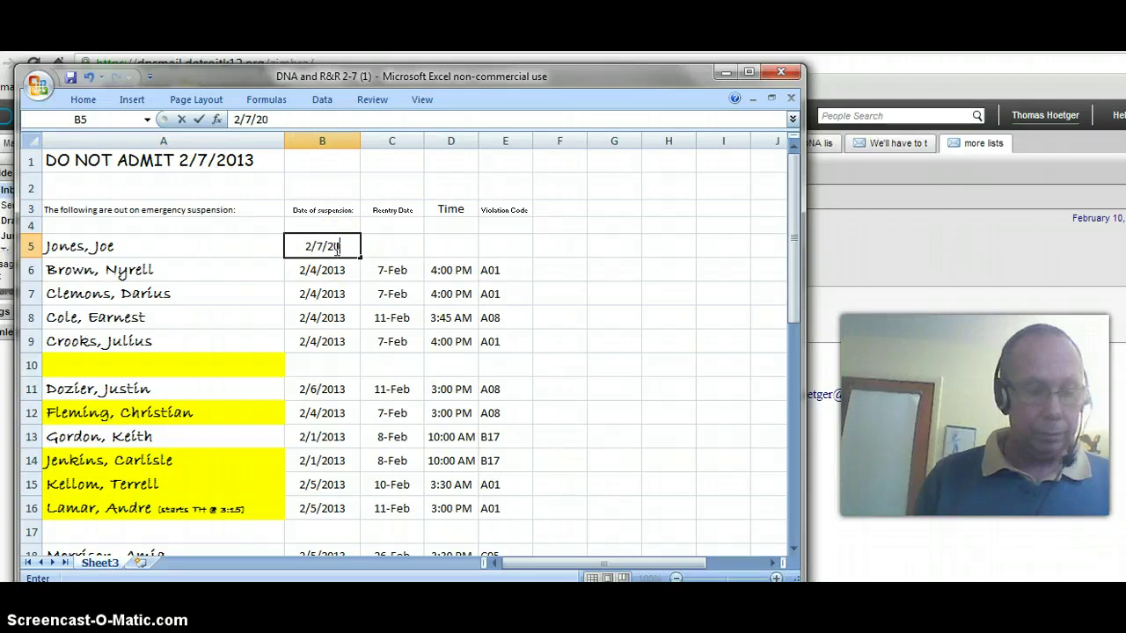
{"action": "type", "text": "13"}
{"action": "left_click", "coordinate": [398, 246]}
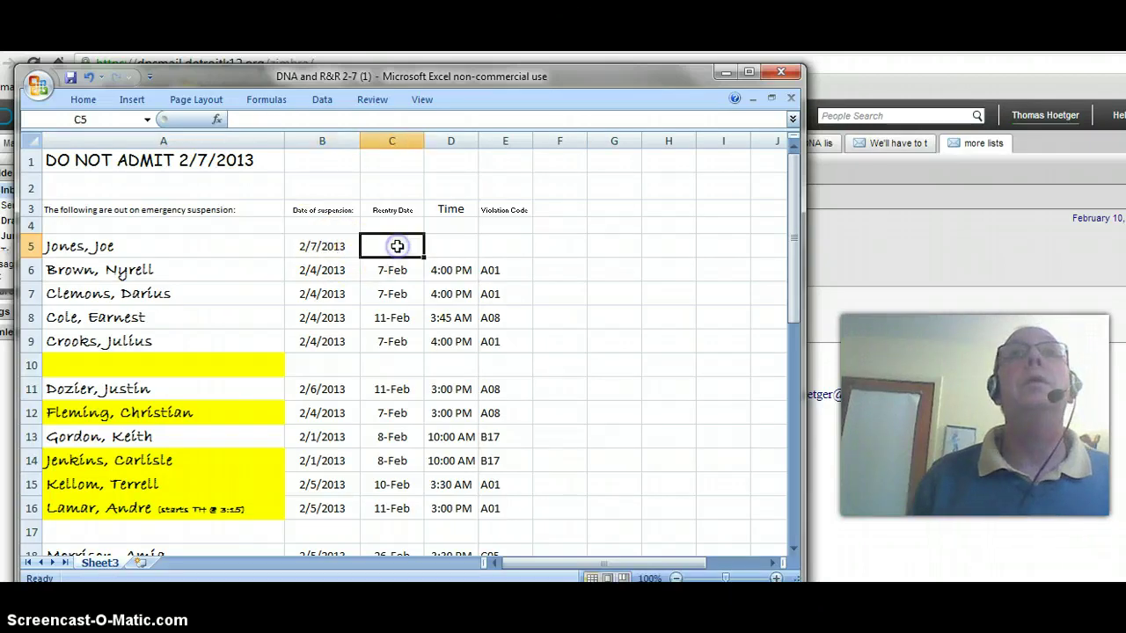
Fill in reentry date 2/11, time 4:30 AM and violation code A08 in C5:E5
{"action": "type", "text": "2"}
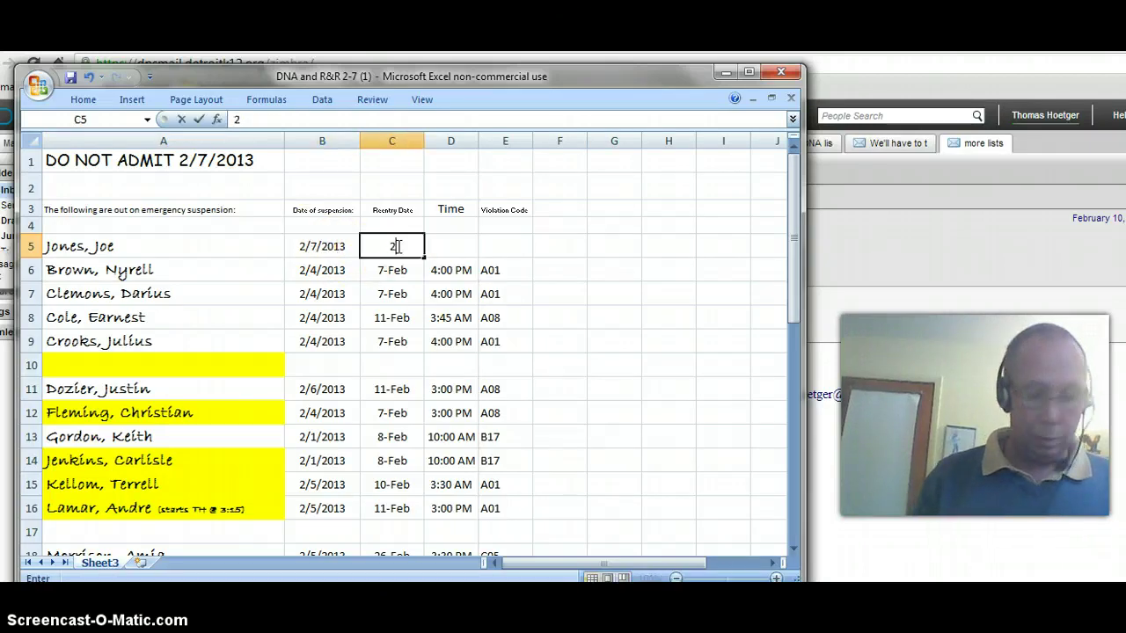
{"action": "type", "text": "/11"}
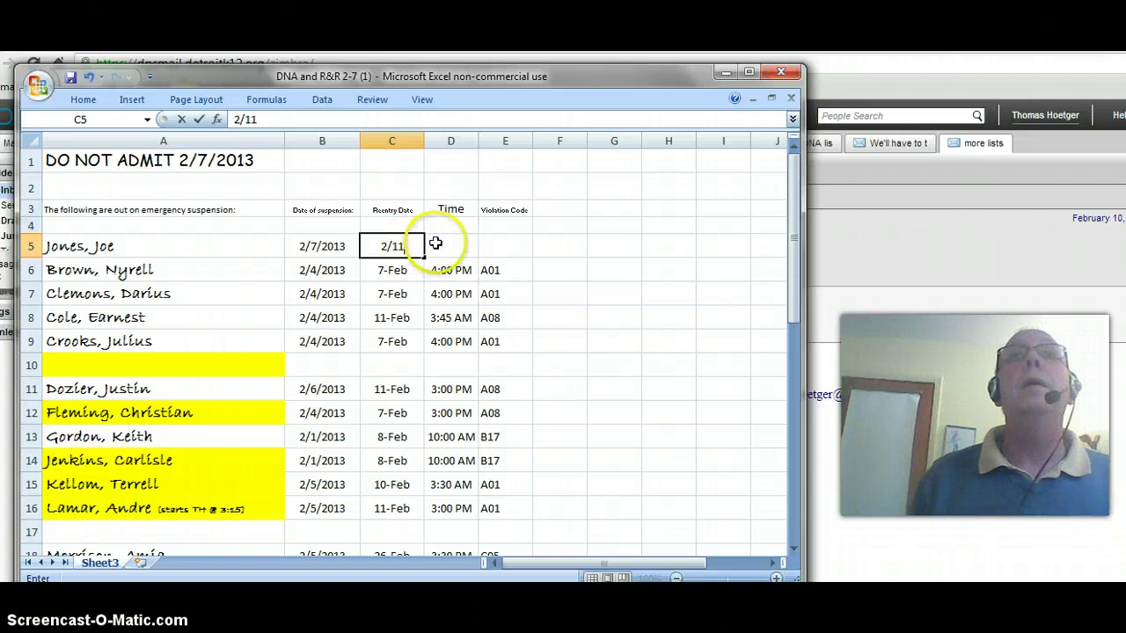
{"action": "left_click", "coordinate": [435, 243]}
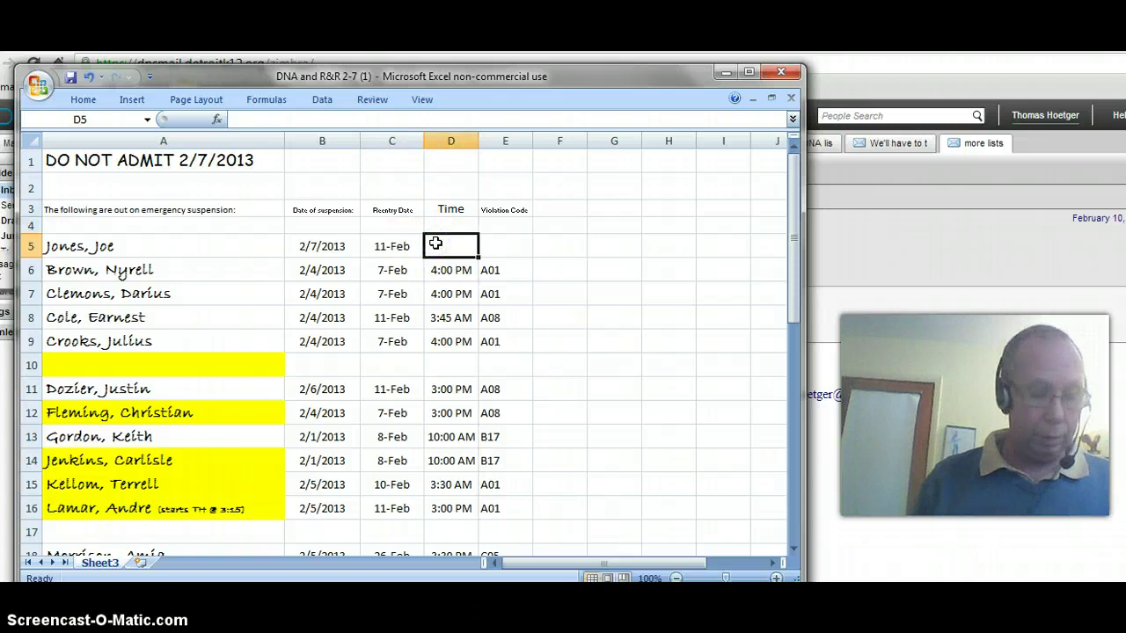
{"action": "type", "text": "4:3"}
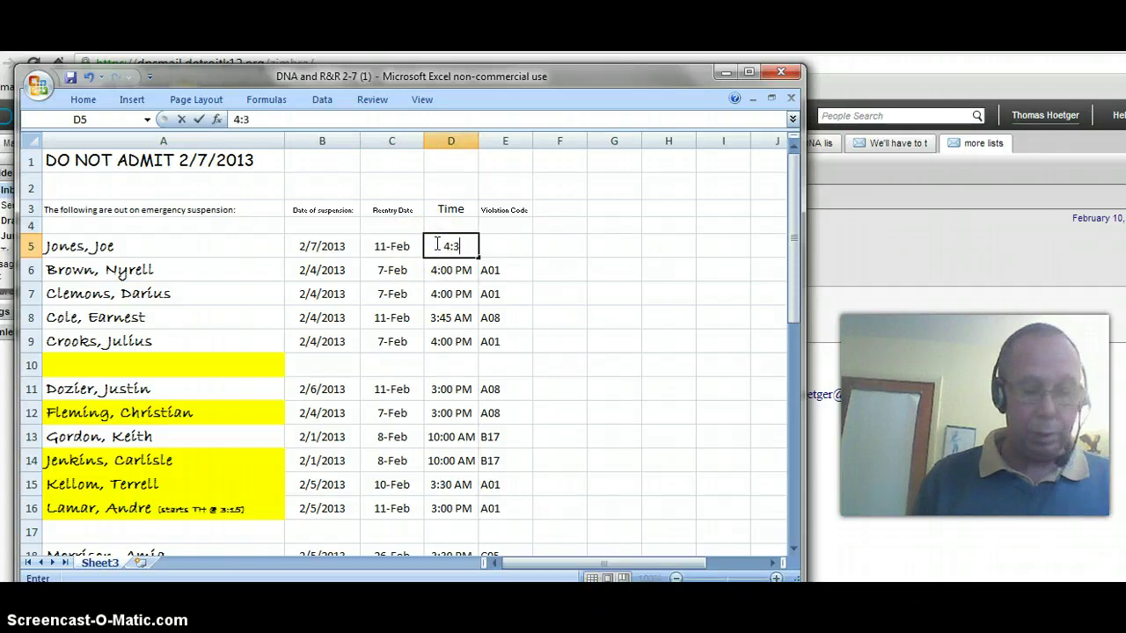
{"action": "type", "text": "0"}
{"action": "left_click", "coordinate": [510, 249]}
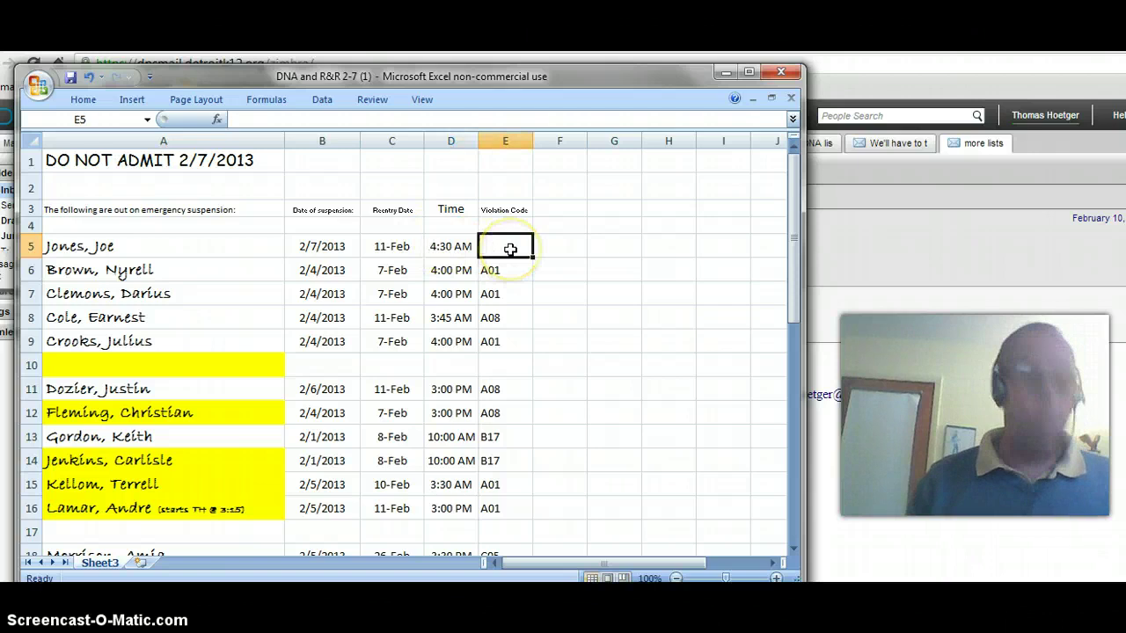
{"action": "type", "text": "A08"}
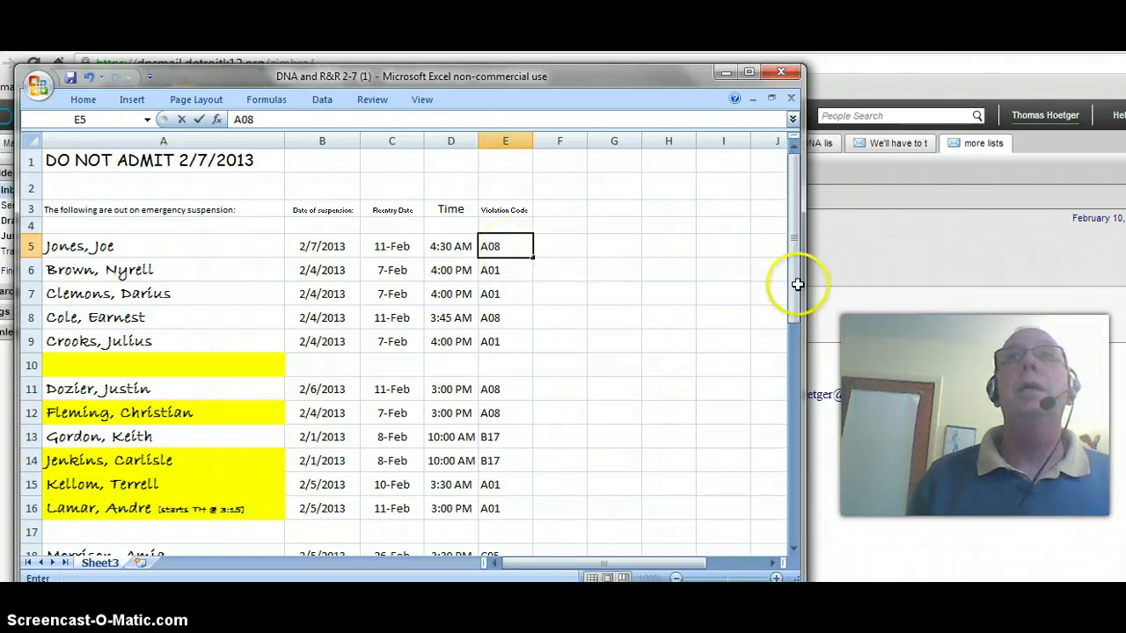
{"action": "left_click_drag", "start_coordinate": [794, 282], "coordinate": [790, 323]}
{"action": "left_click", "coordinate": [191, 280]}
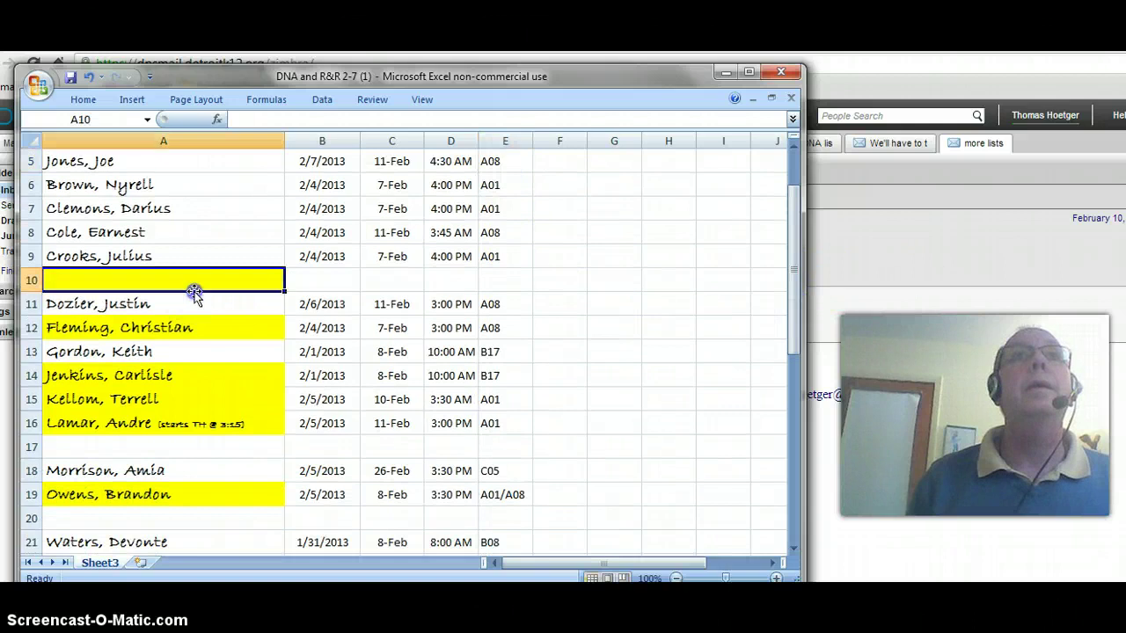
Remove the yellow fill from cell A10 with No Fill
{"action": "left_click", "coordinate": [128, 115]}
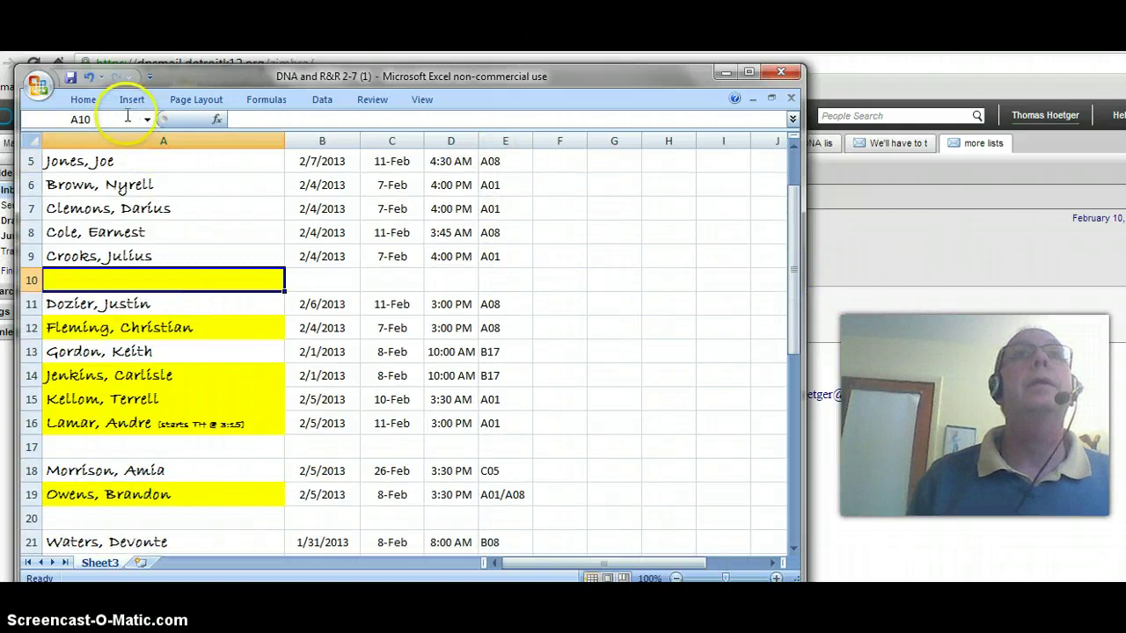
{"action": "left_click", "coordinate": [85, 102]}
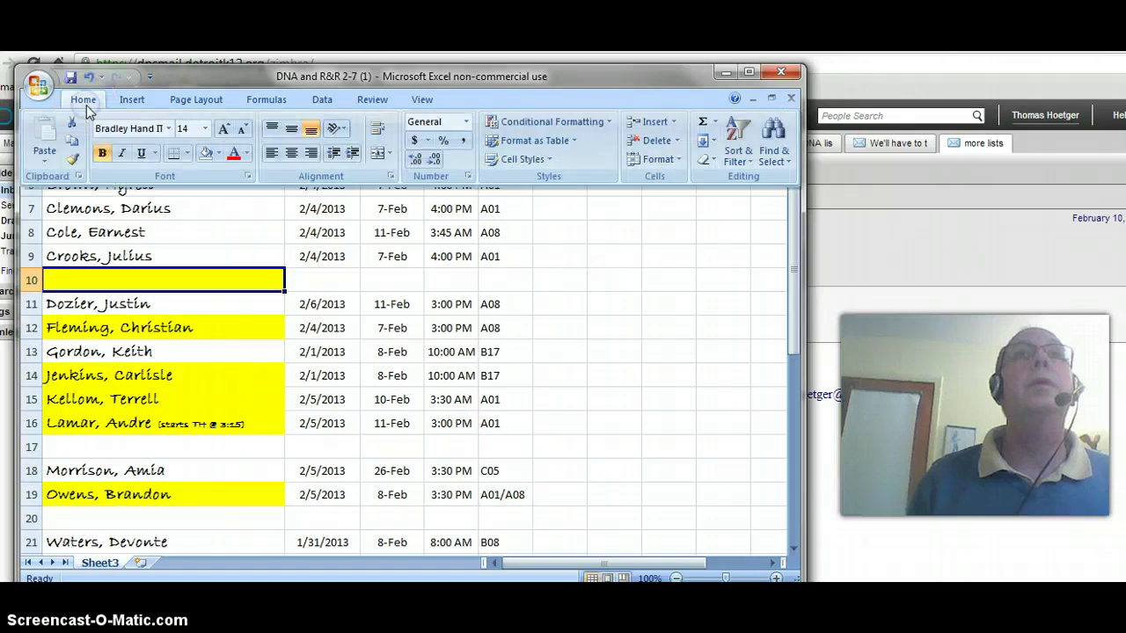
{"action": "left_click", "coordinate": [208, 155]}
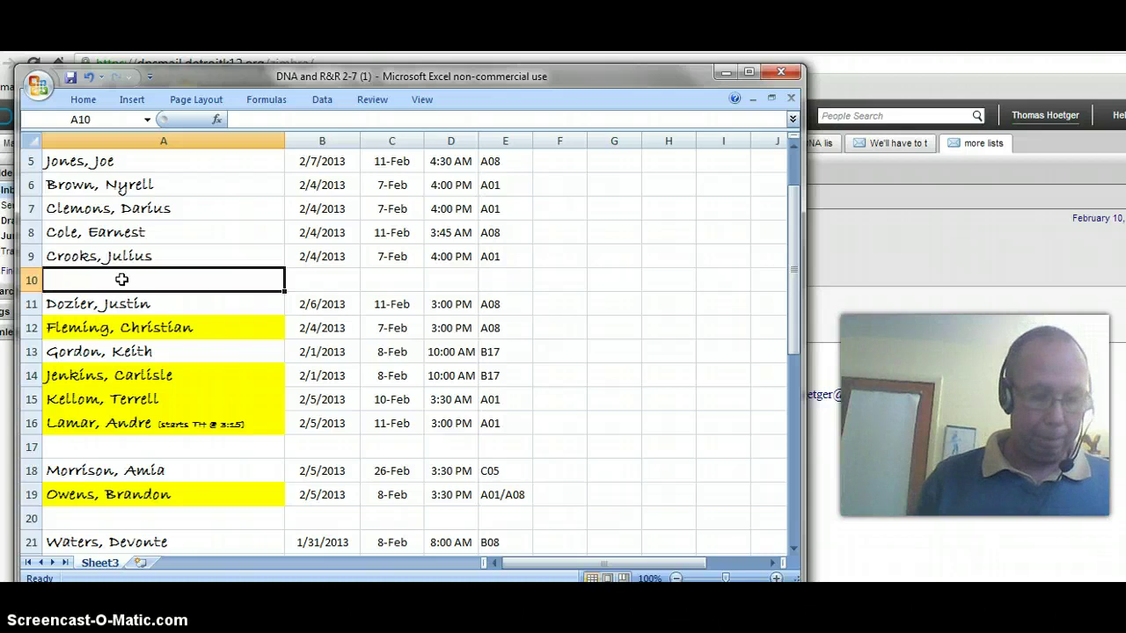
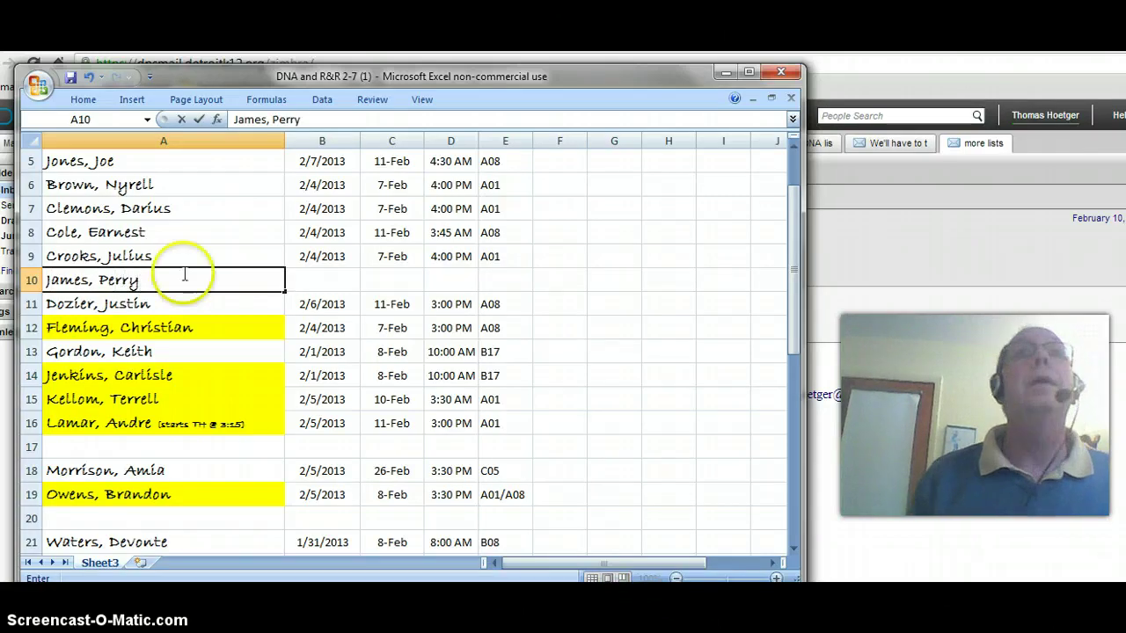
Enter a student's name, 2/7/2013, reentry 14-Feb, 3:45 PM and code B13 across row 10
{"action": "left_click", "coordinate": [299, 278]}
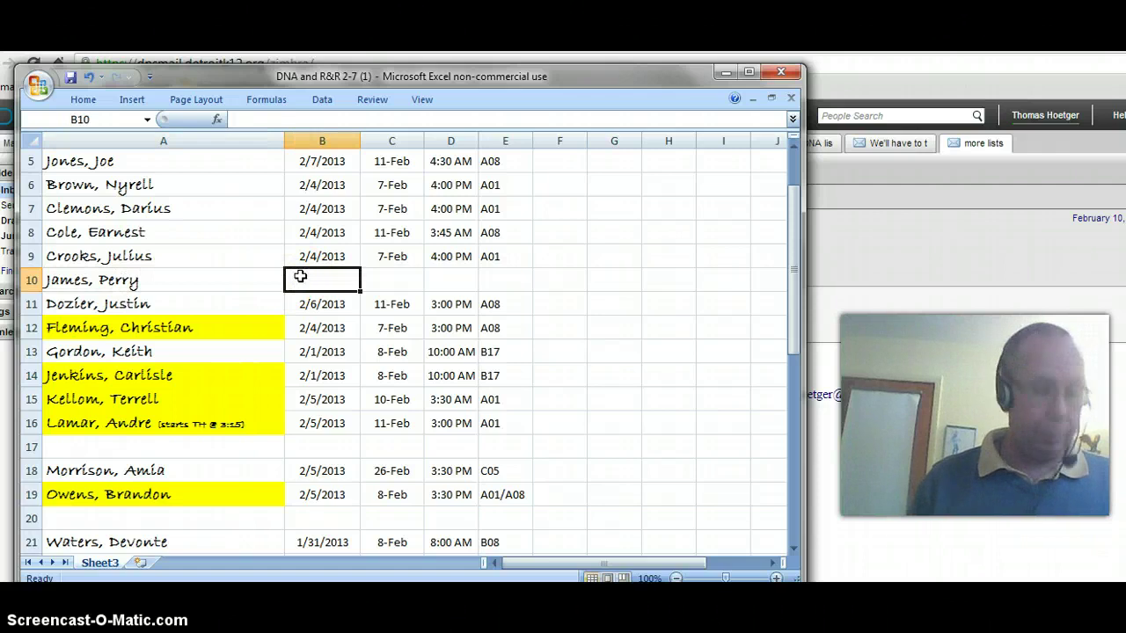
{"action": "type", "text": "2/7/2013"}
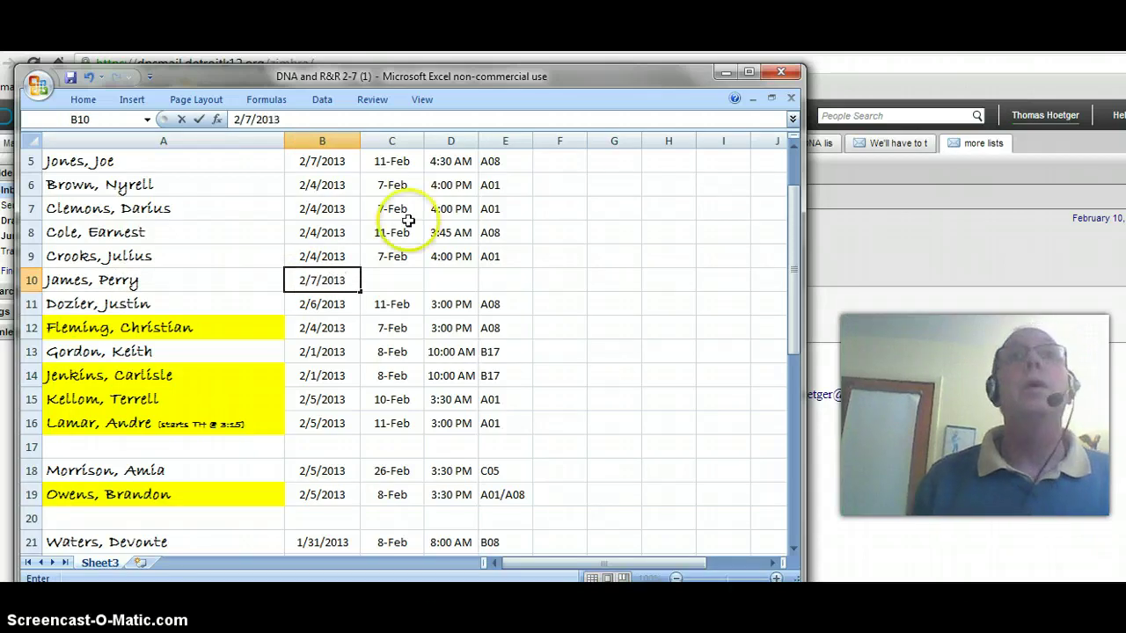
{"action": "left_click", "coordinate": [383, 275]}
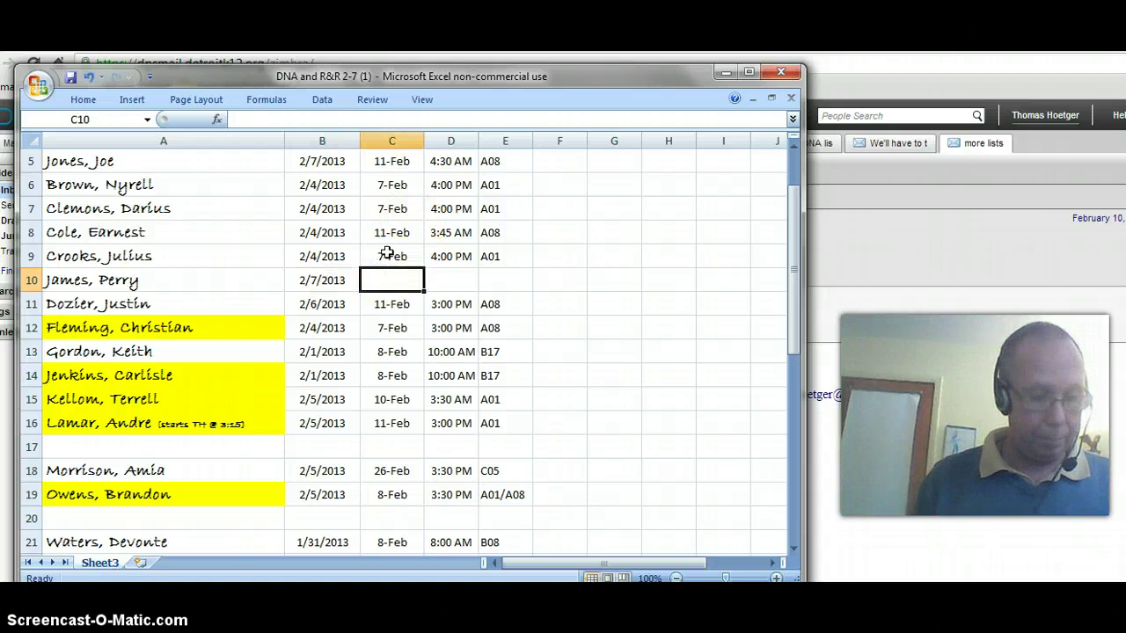
{"action": "type", "text": "2/14"}
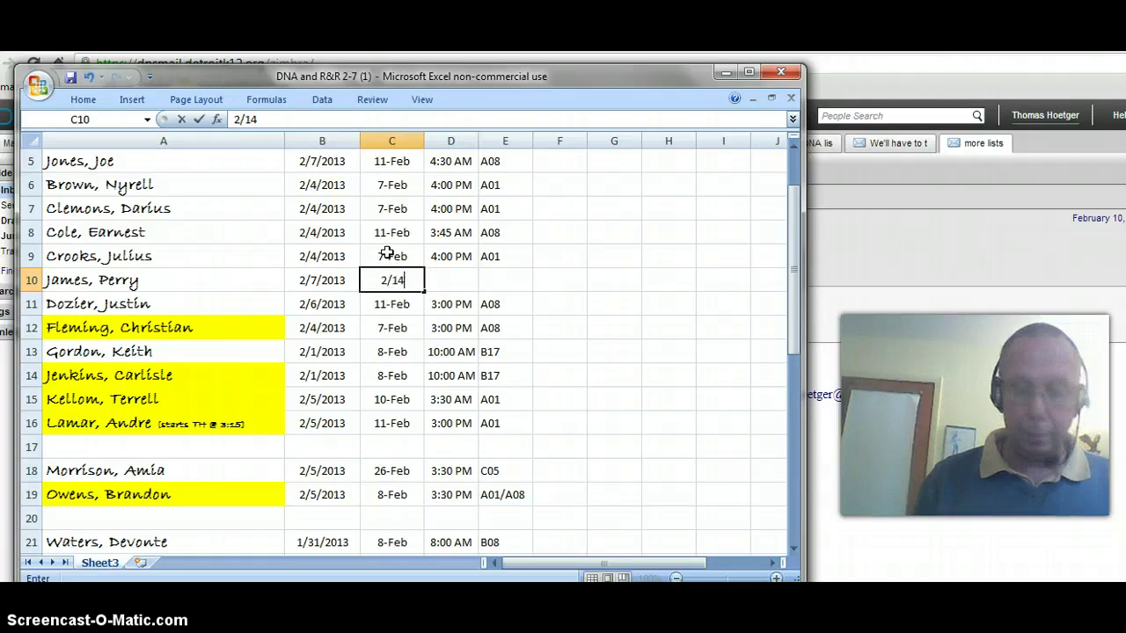
{"action": "key", "text": "Return"}
{"action": "left_click", "coordinate": [444, 275]}
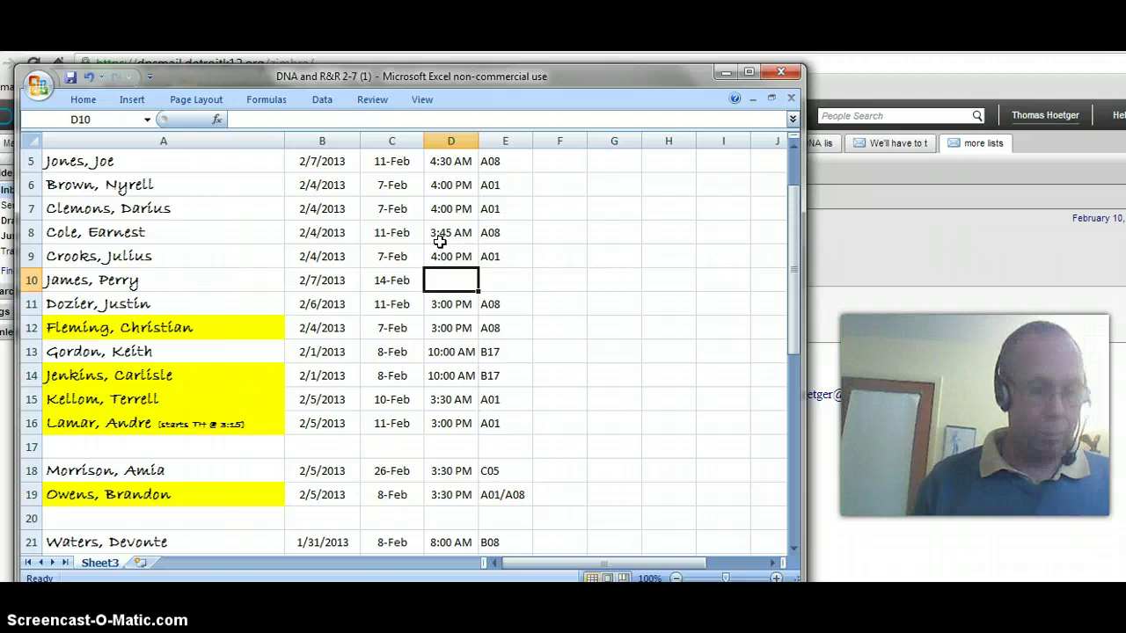
{"action": "type", "text": "3:45 PM"}
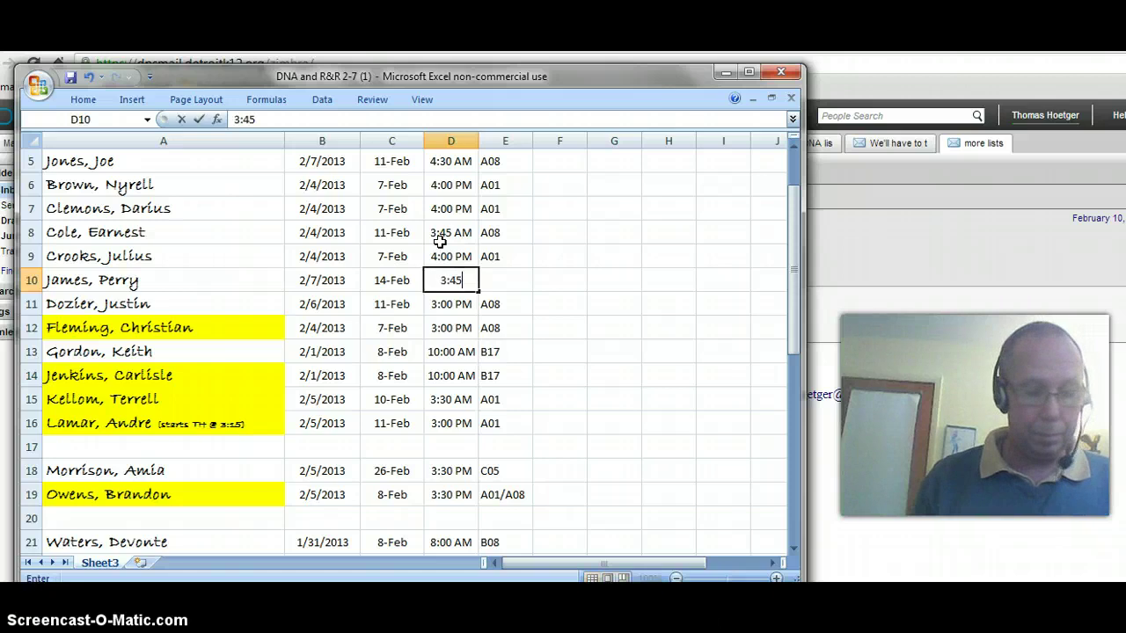
{"action": "left_click", "coordinate": [505, 278]}
{"action": "type", "text": "B"}
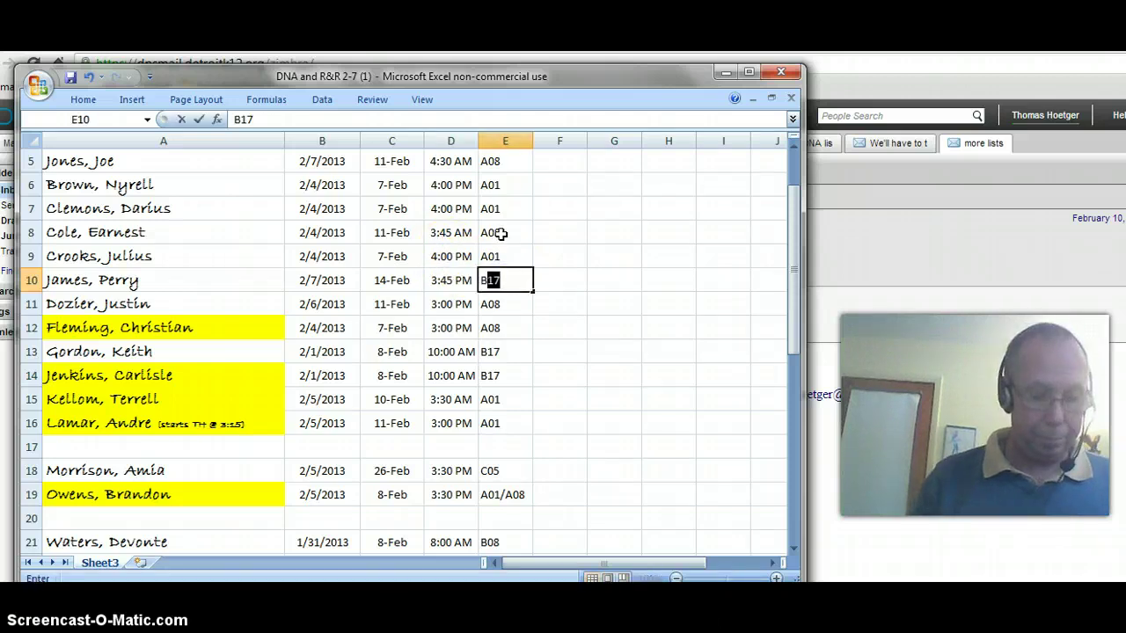
{"action": "type", "text": "13"}
{"action": "key", "text": "Return"}
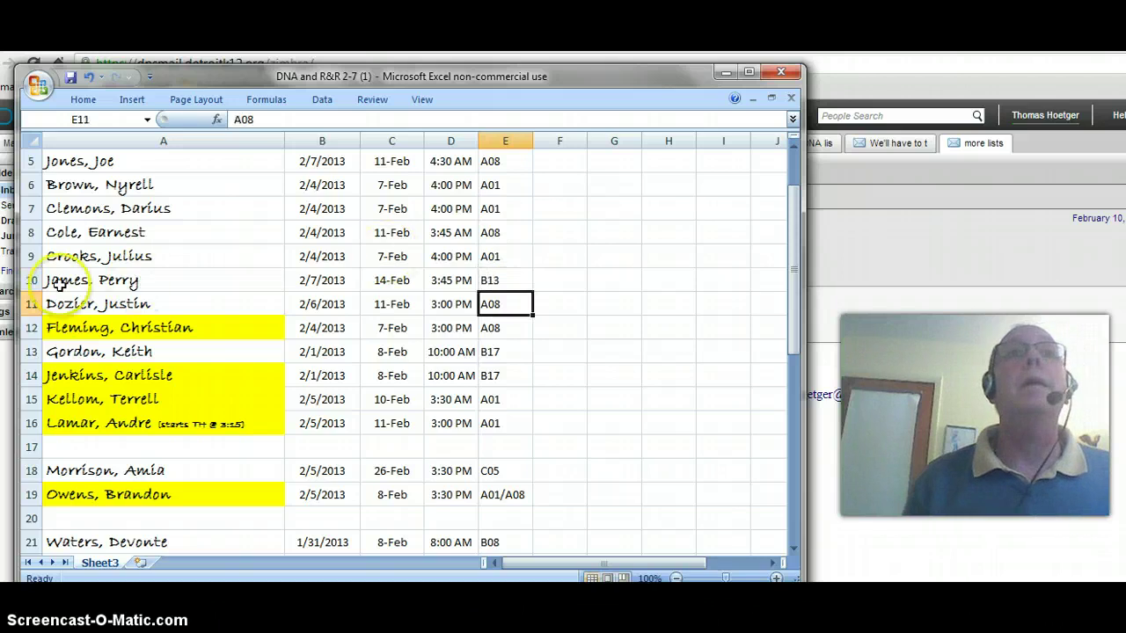
Move rows A18:E19 up to start at A17
{"action": "left_click_drag", "start_coordinate": [794, 247], "coordinate": [801, 189]}
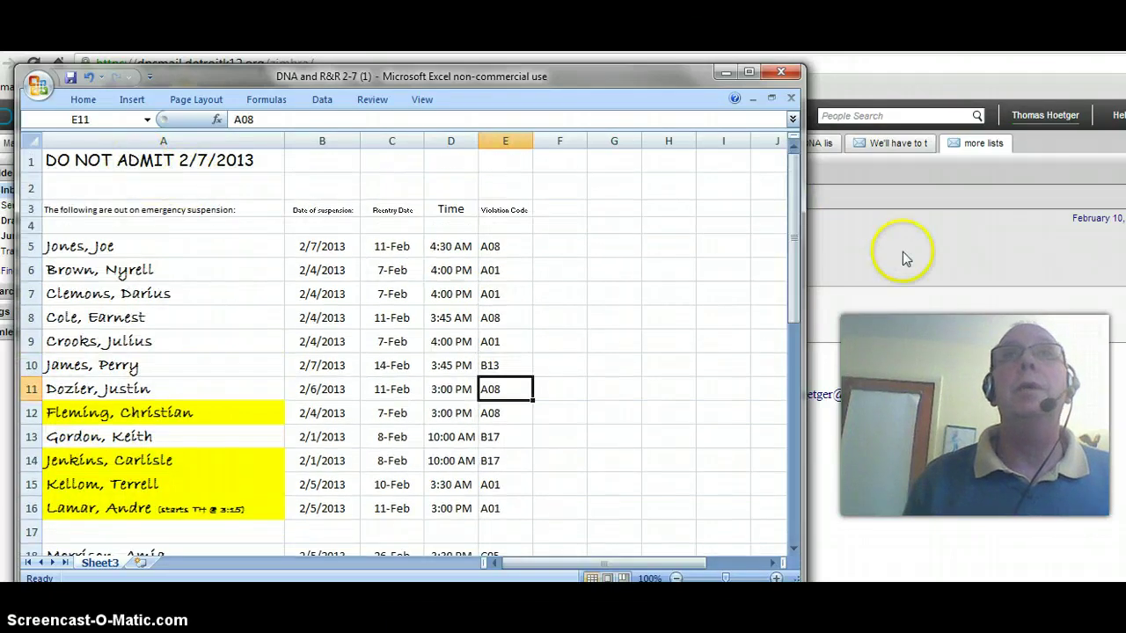
{"action": "left_click_drag", "start_coordinate": [791, 255], "coordinate": [793, 299]}
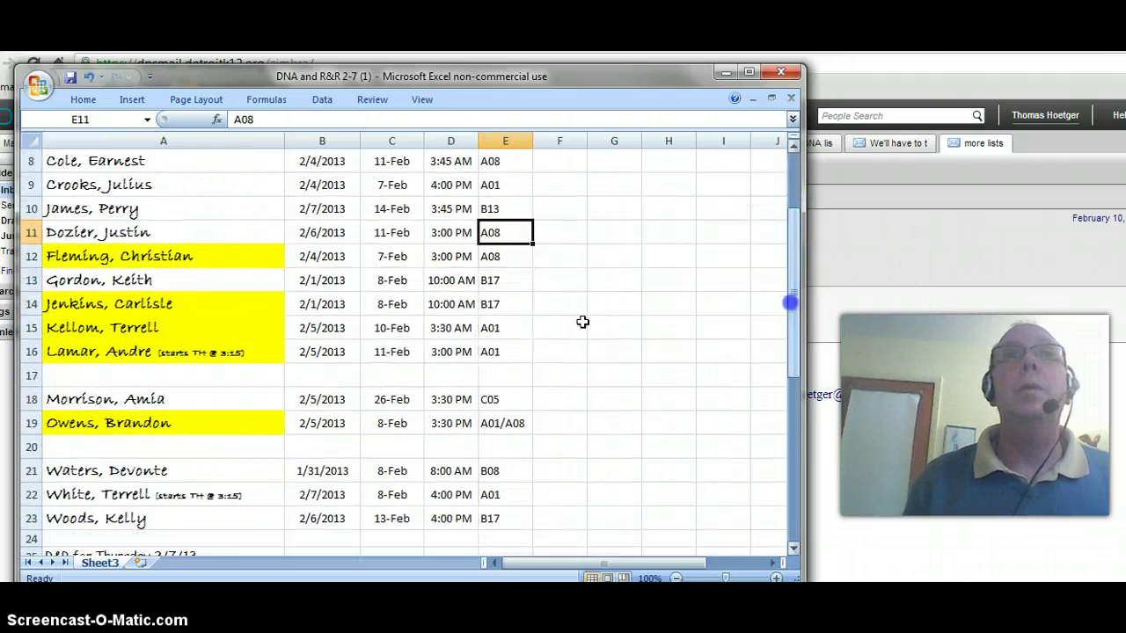
{"action": "left_click_drag", "start_coordinate": [131, 401], "coordinate": [498, 424]}
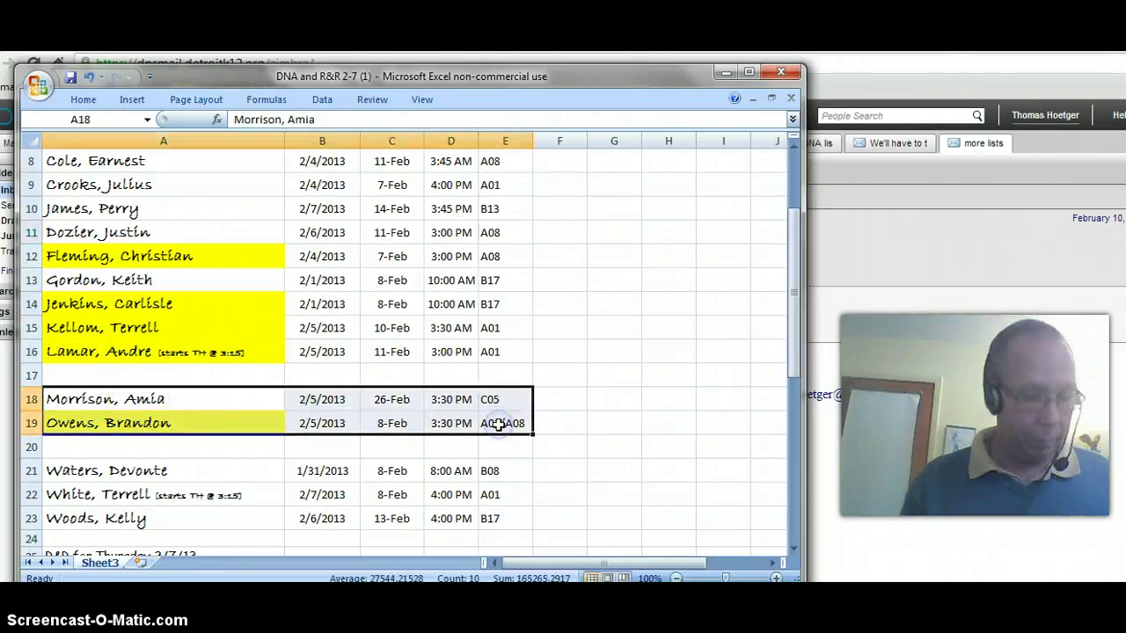
{"action": "left_click", "coordinate": [79, 376]}
{"action": "key", "text": "Return"}
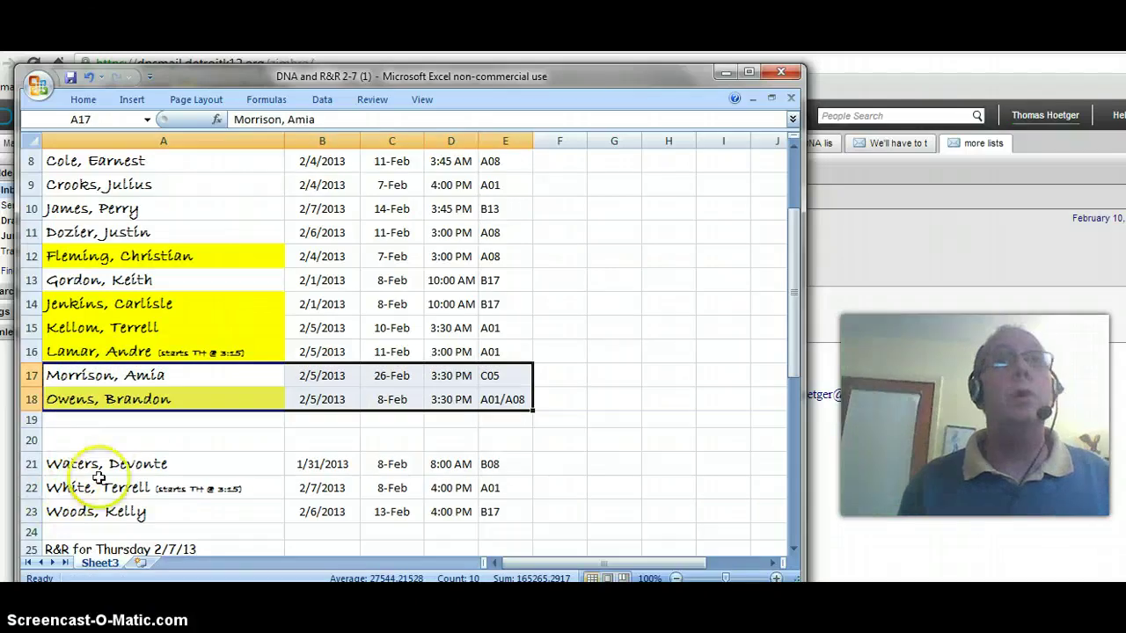
Cut rows A21:E23 and paste them at A19
{"action": "left_click_drag", "start_coordinate": [87, 463], "coordinate": [491, 506]}
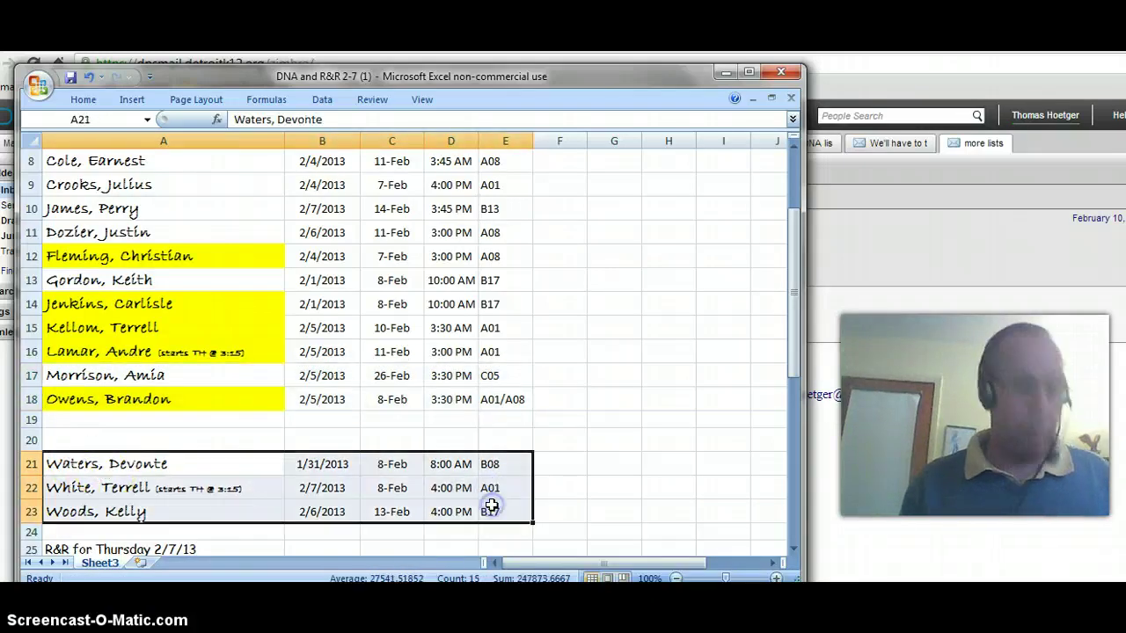
{"action": "key", "text": "ctrl+x"}
{"action": "left_click", "coordinate": [132, 423]}
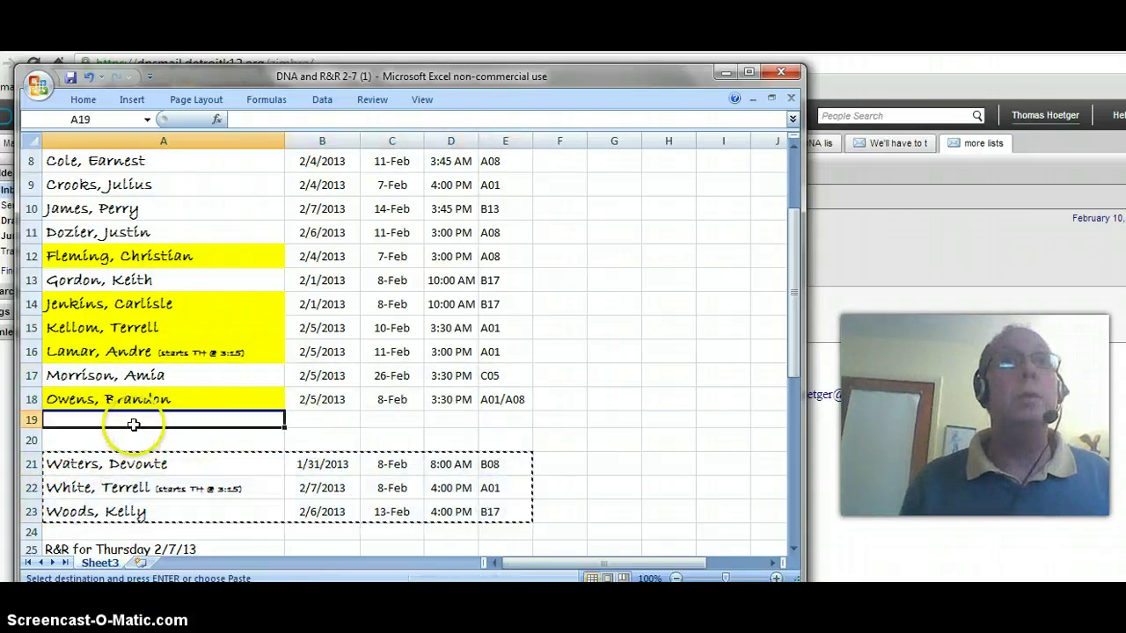
{"action": "key", "text": "Return"}
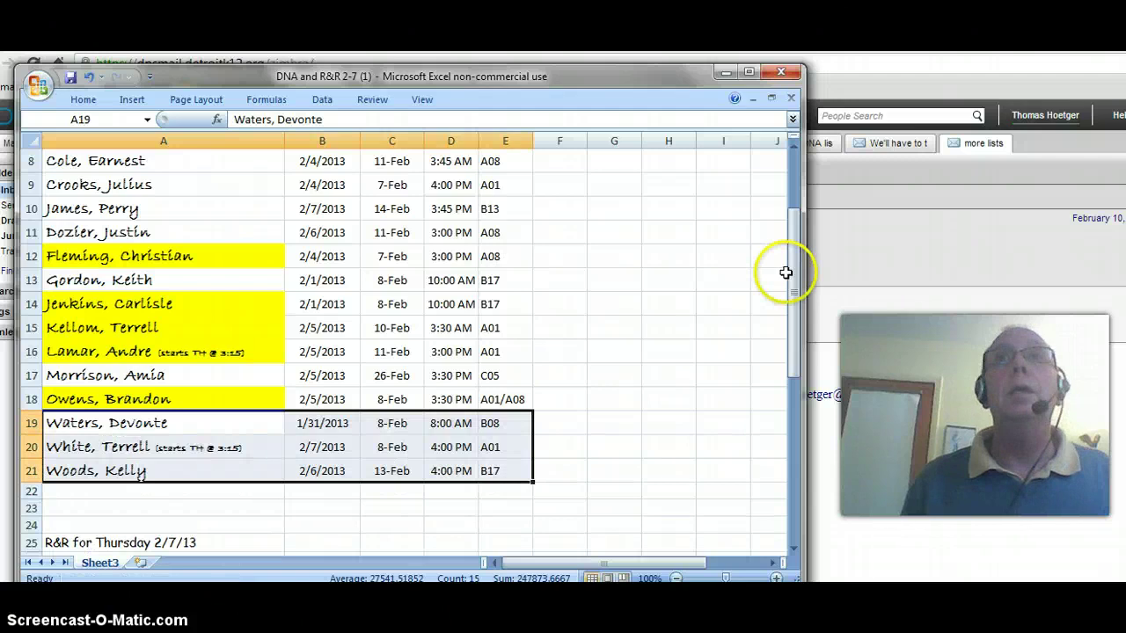
{"action": "left_click_drag", "start_coordinate": [792, 272], "coordinate": [795, 237]}
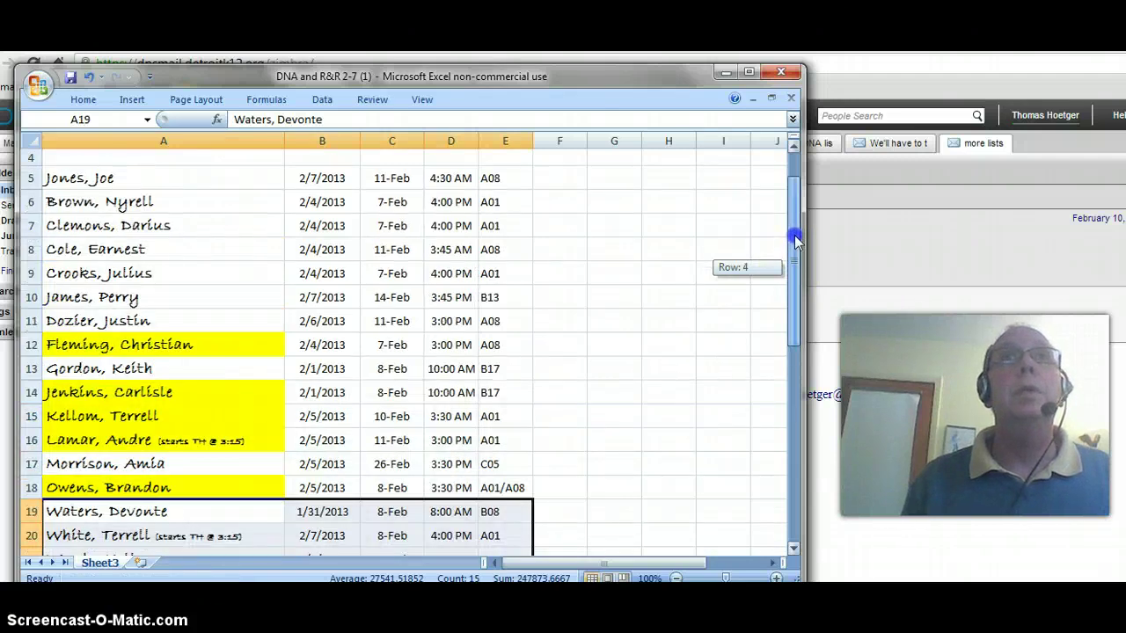
{"action": "left_click_drag", "start_coordinate": [92, 178], "coordinate": [486, 514]}
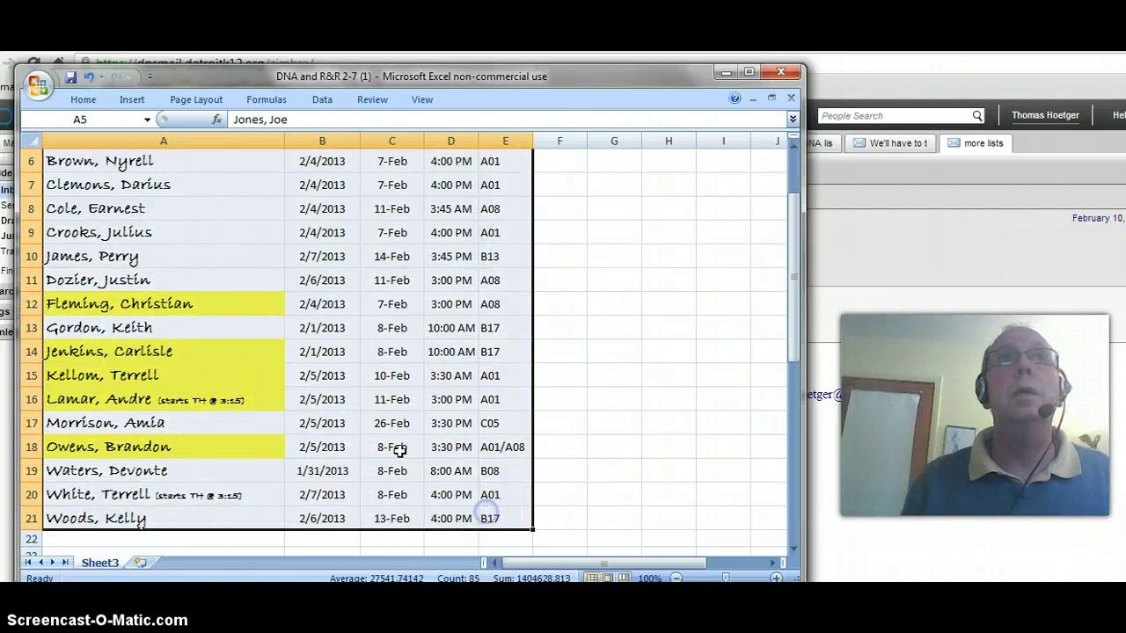
Sort the list A to Z by name and change the title to DO NOT ADMIT 2/8/2013
{"action": "left_click", "coordinate": [321, 99]}
{"action": "left_click", "coordinate": [217, 128]}
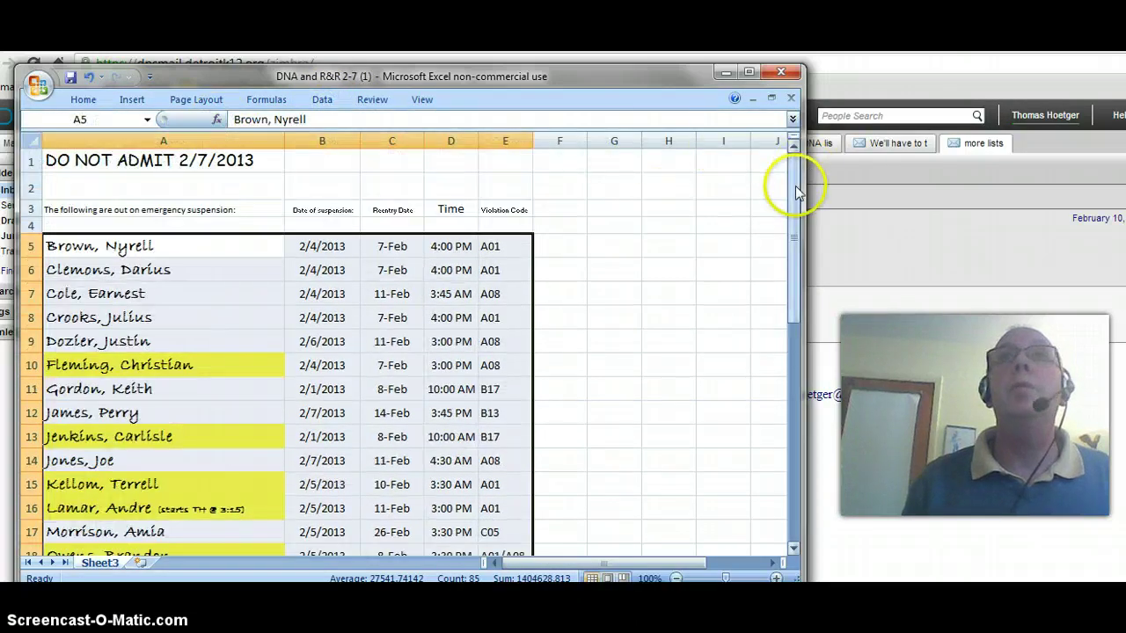
{"action": "left_click", "coordinate": [161, 162]}
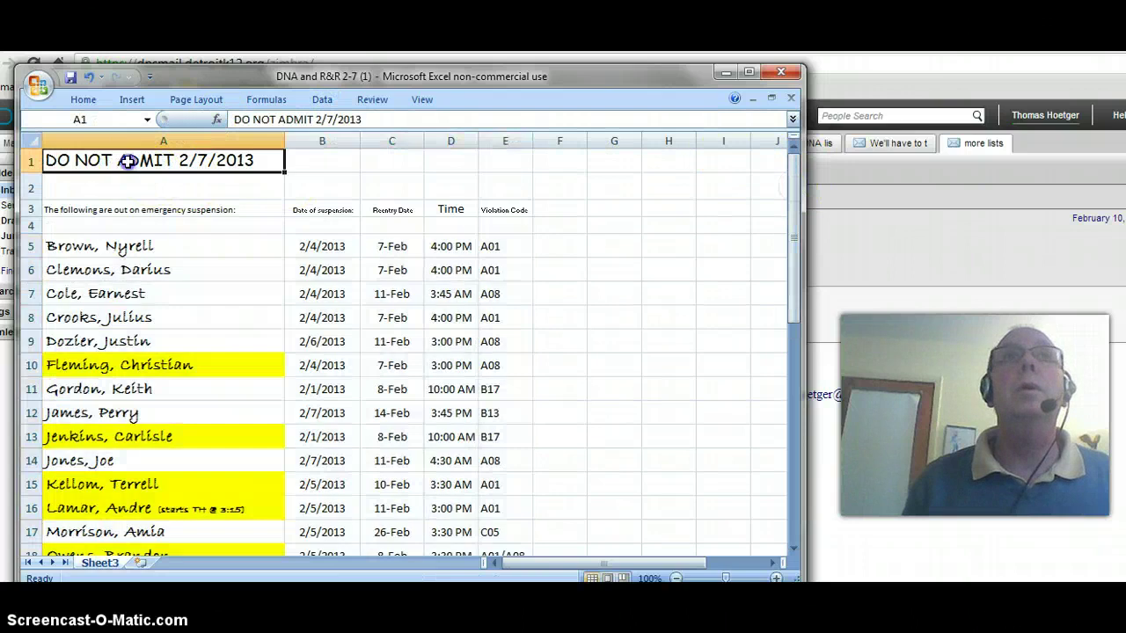
{"action": "left_click", "coordinate": [338, 120]}
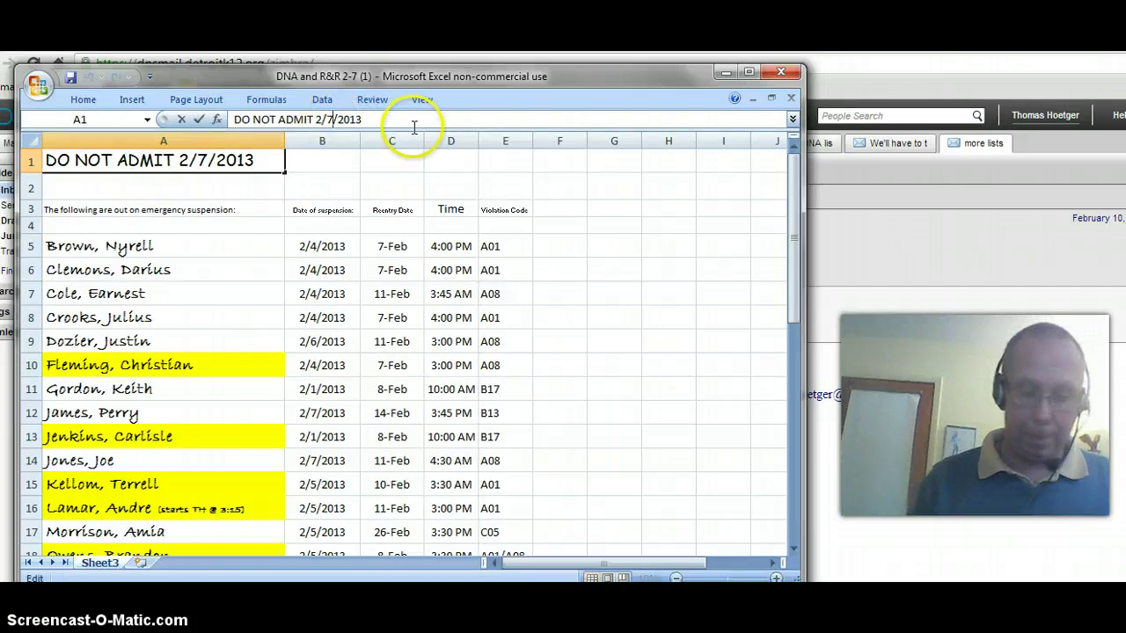
{"action": "key", "text": "BackSpace"}
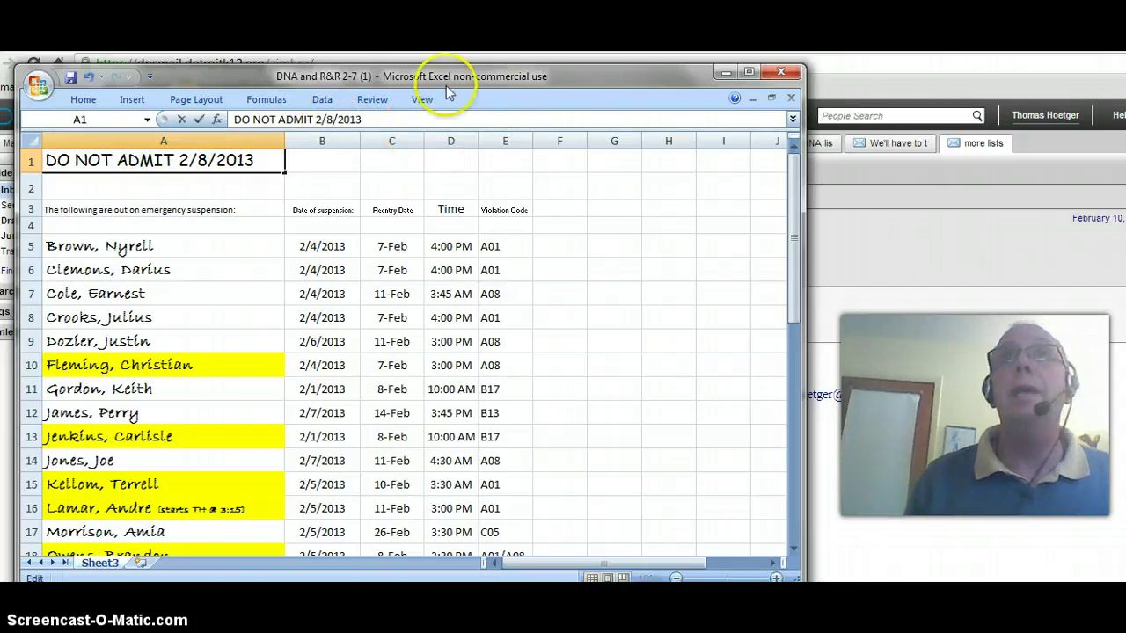
{"action": "key", "text": "Return"}
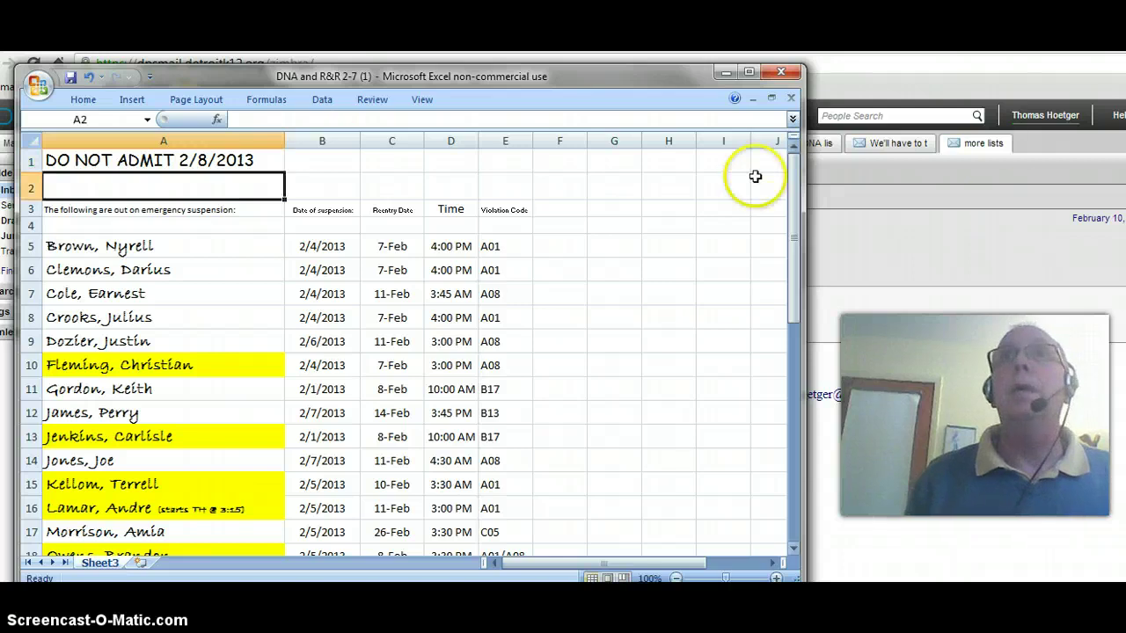
{"action": "left_click_drag", "start_coordinate": [790, 183], "coordinate": [786, 321]}
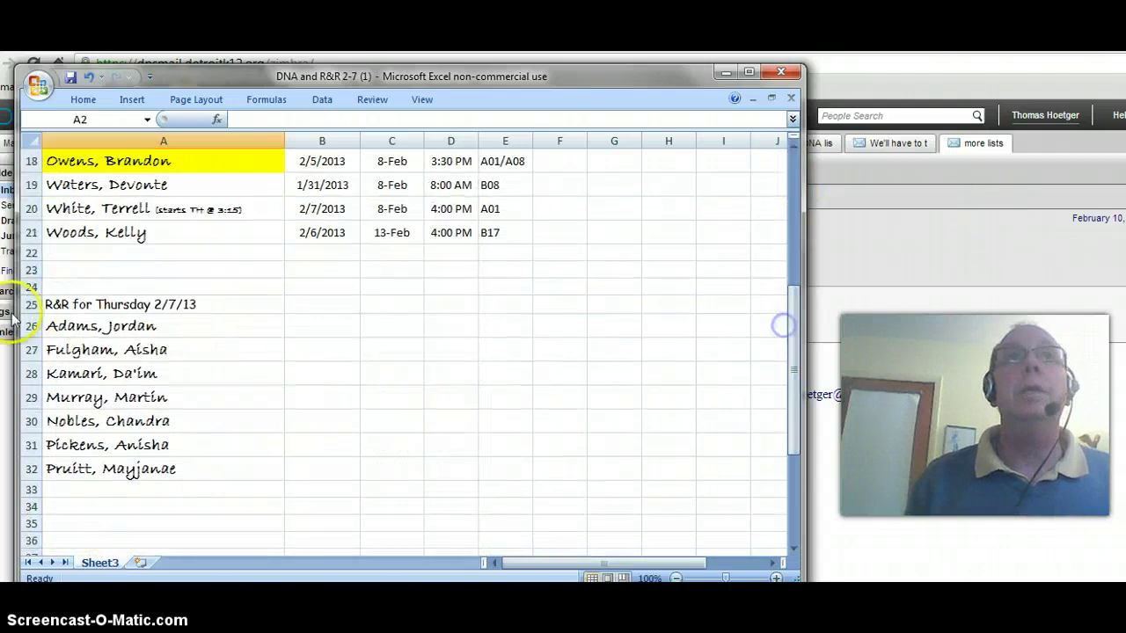
Clear the R&R names in cells A29 through A32
{"action": "left_click", "coordinate": [86, 397]}
{"action": "key", "text": "Delete"}
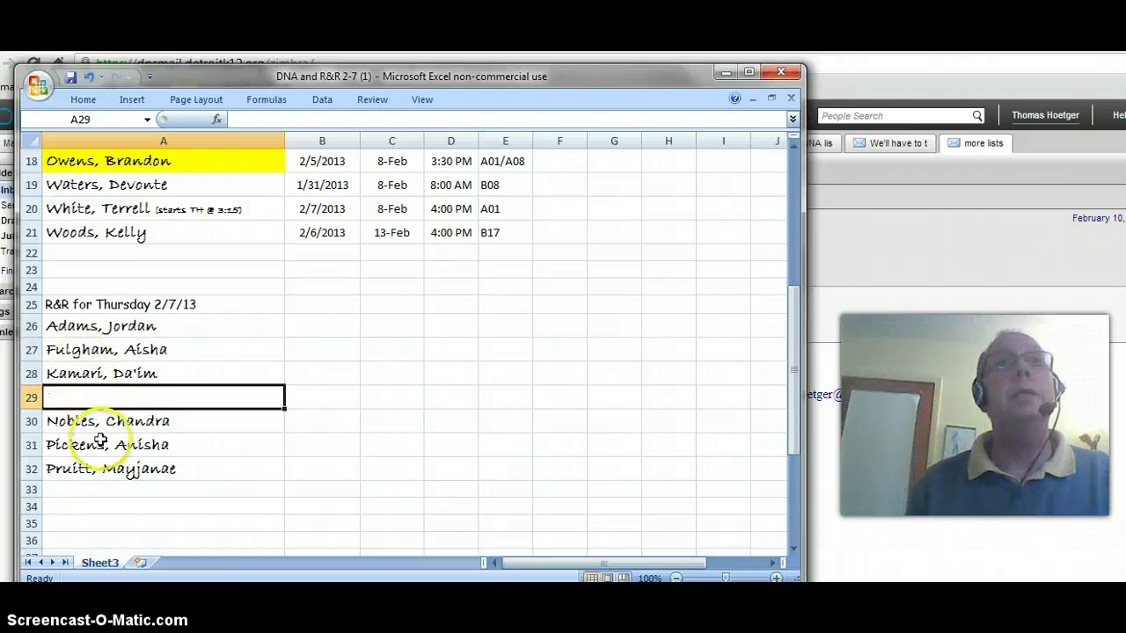
{"action": "left_click", "coordinate": [102, 423]}
{"action": "key", "text": "Delete"}
{"action": "left_click", "coordinate": [110, 446]}
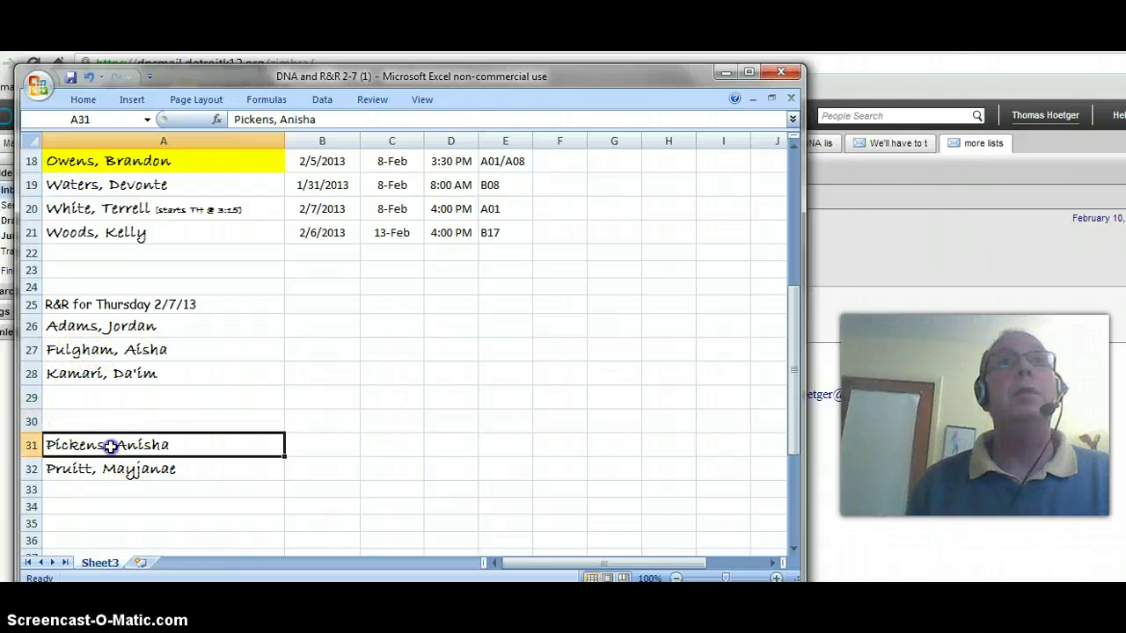
{"action": "key", "text": "Delete"}
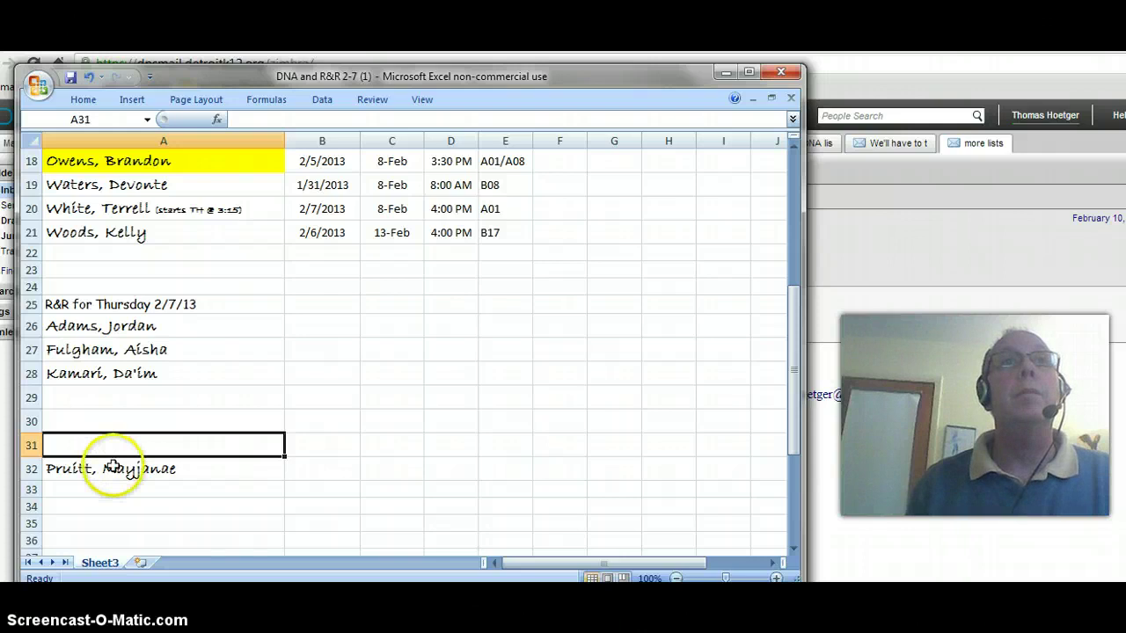
{"action": "left_click", "coordinate": [111, 471]}
{"action": "key", "text": "Delete"}
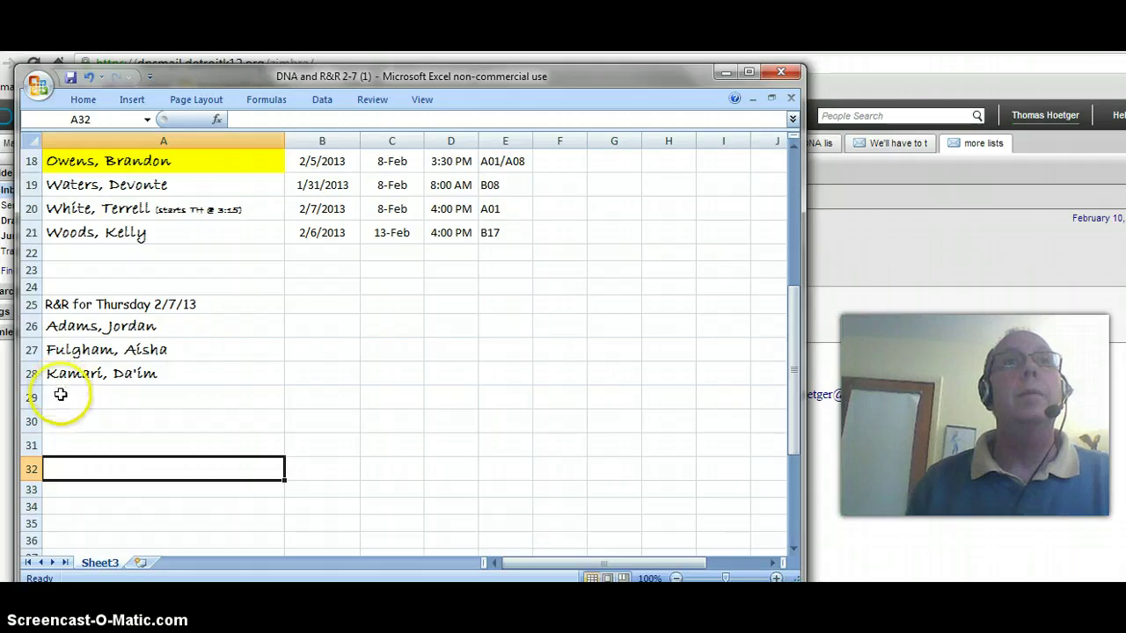
Enter a new student's name in A29 and select the four names A26:A29
{"action": "left_click", "coordinate": [60, 394]}
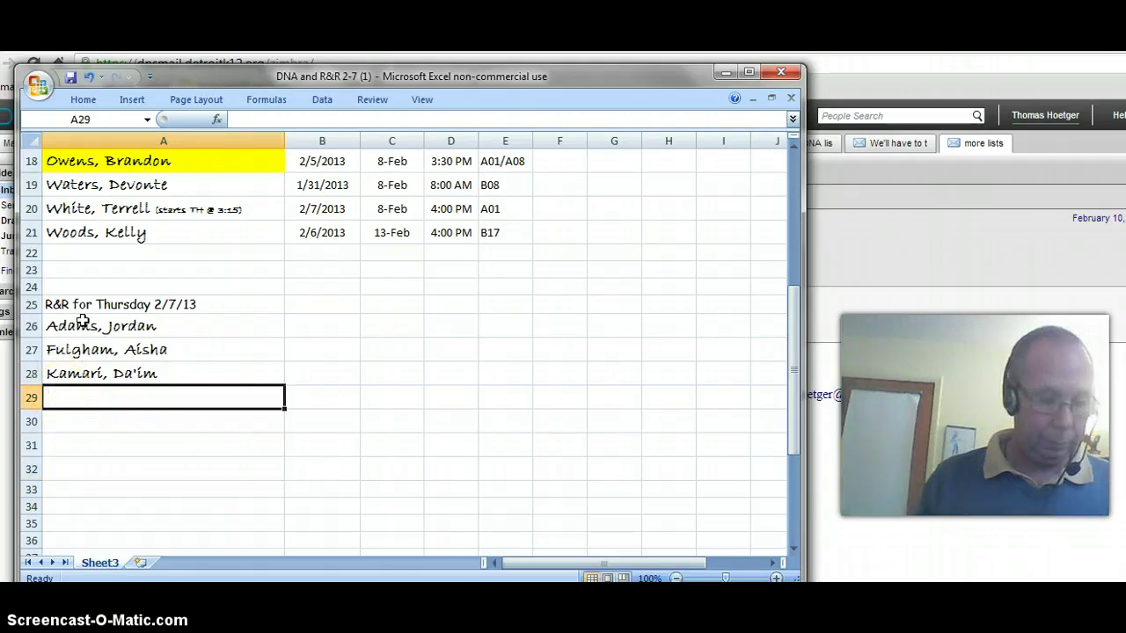
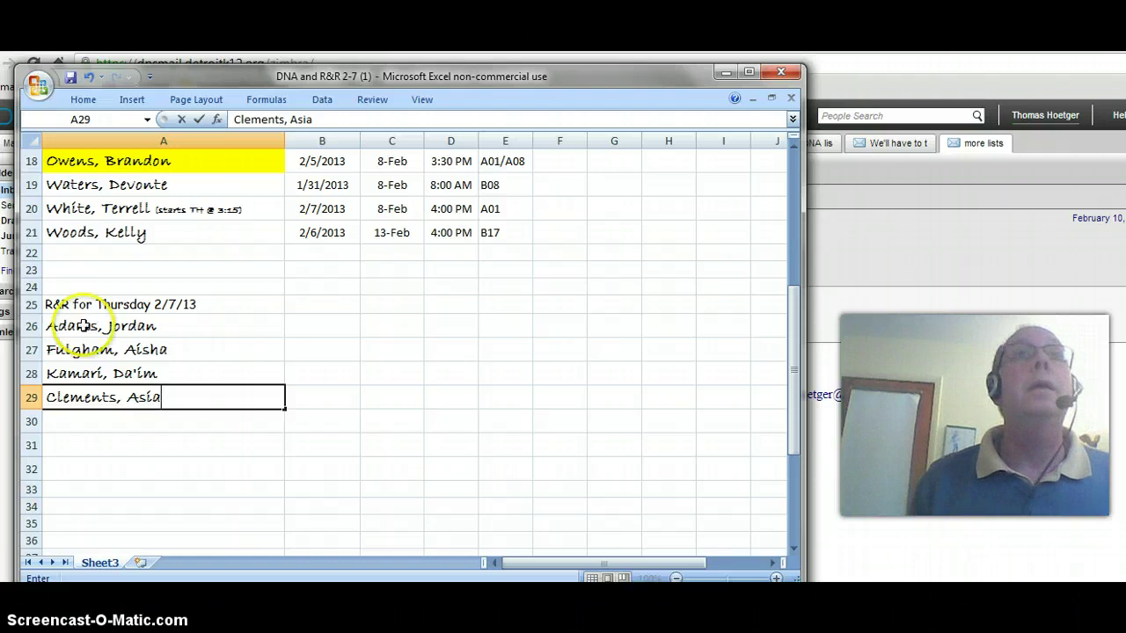
{"action": "left_click_drag", "start_coordinate": [79, 325], "coordinate": [79, 397]}
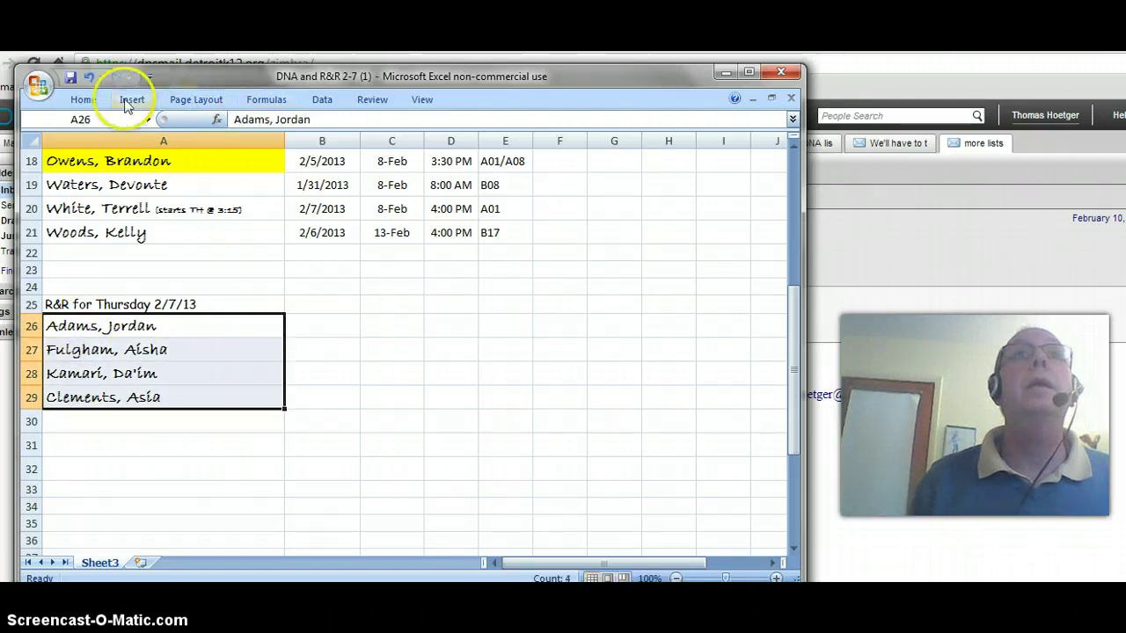
Sort the R&R names A26:A29 A to Z and change the heading date to 2/8/13
{"action": "left_click", "coordinate": [322, 99]}
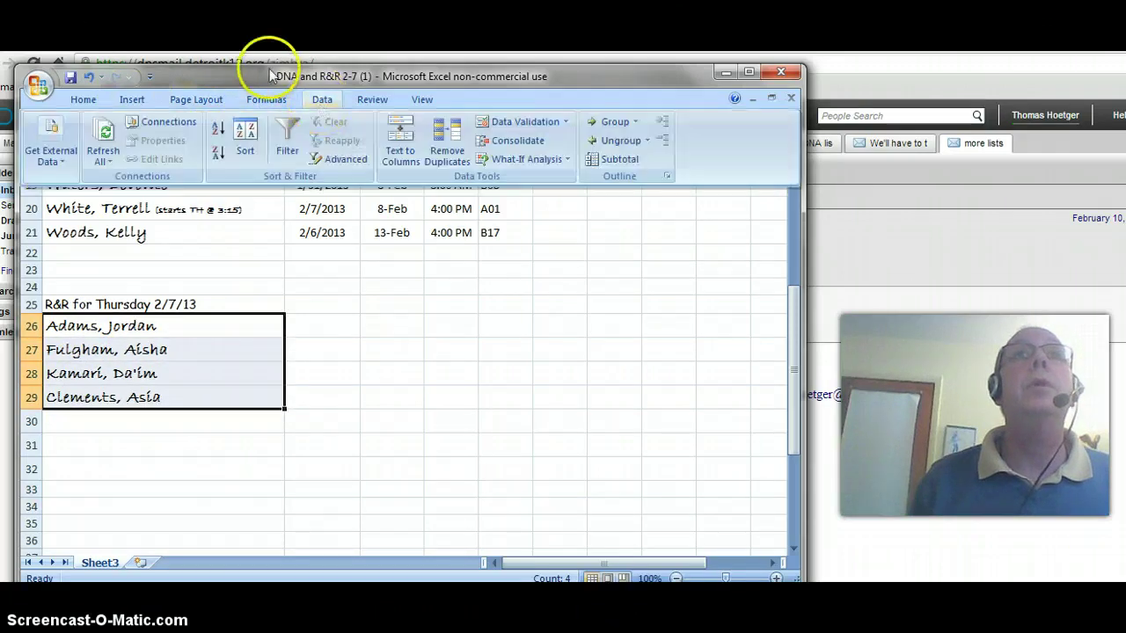
{"action": "left_click", "coordinate": [217, 129]}
{"action": "left_click", "coordinate": [116, 304]}
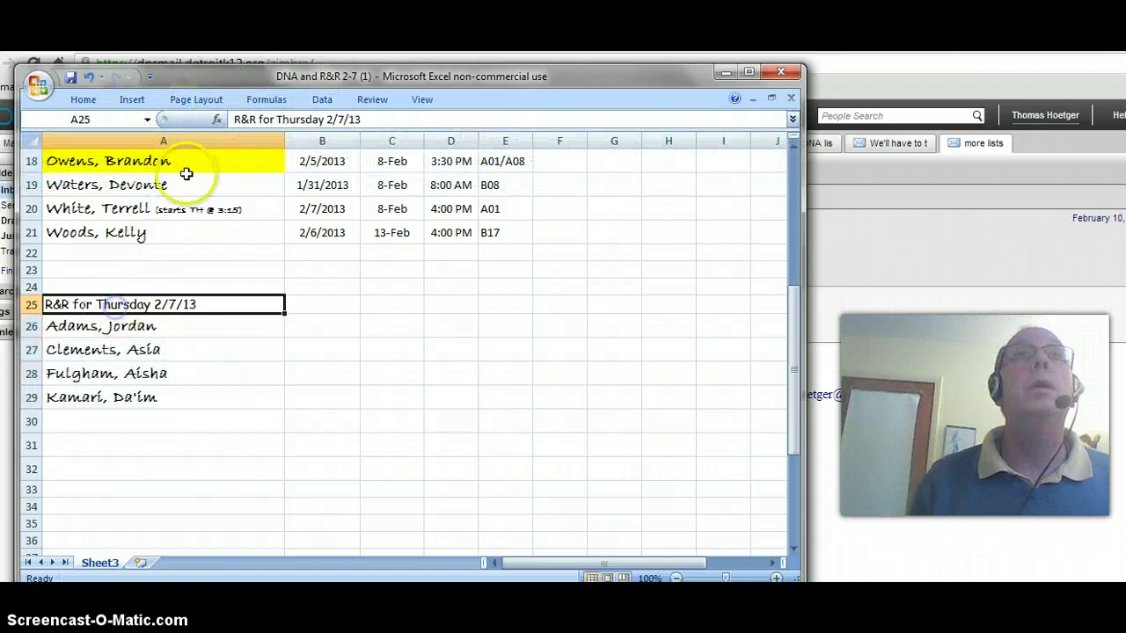
{"action": "left_click", "coordinate": [338, 120]}
{"action": "left_click", "coordinate": [461, 119]}
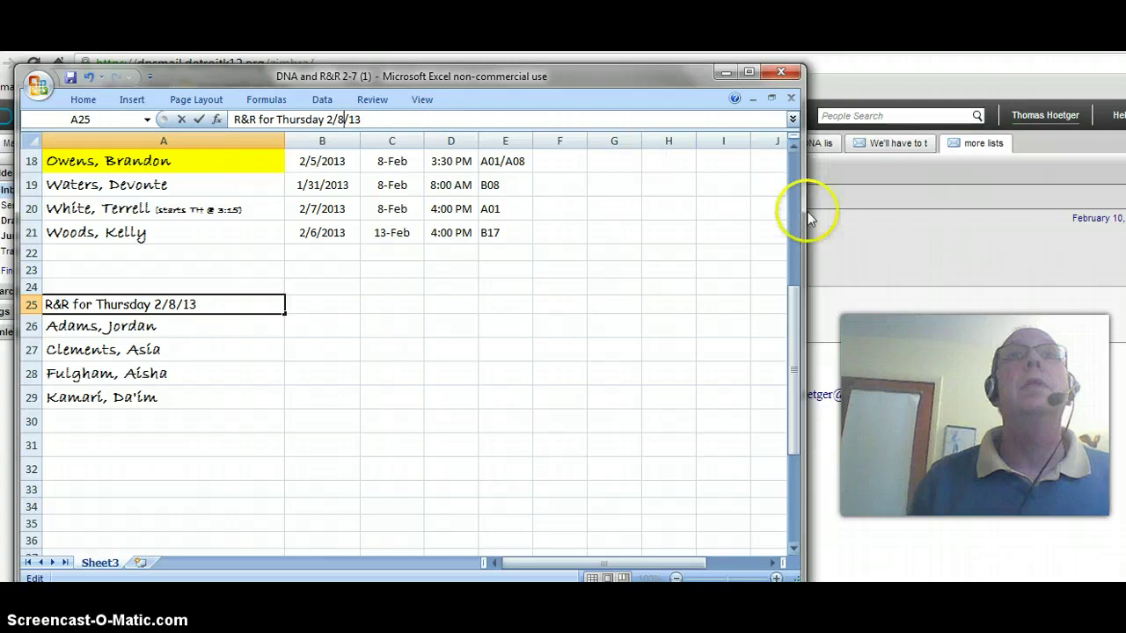
{"action": "left_click_drag", "start_coordinate": [794, 302], "coordinate": [809, 154]}
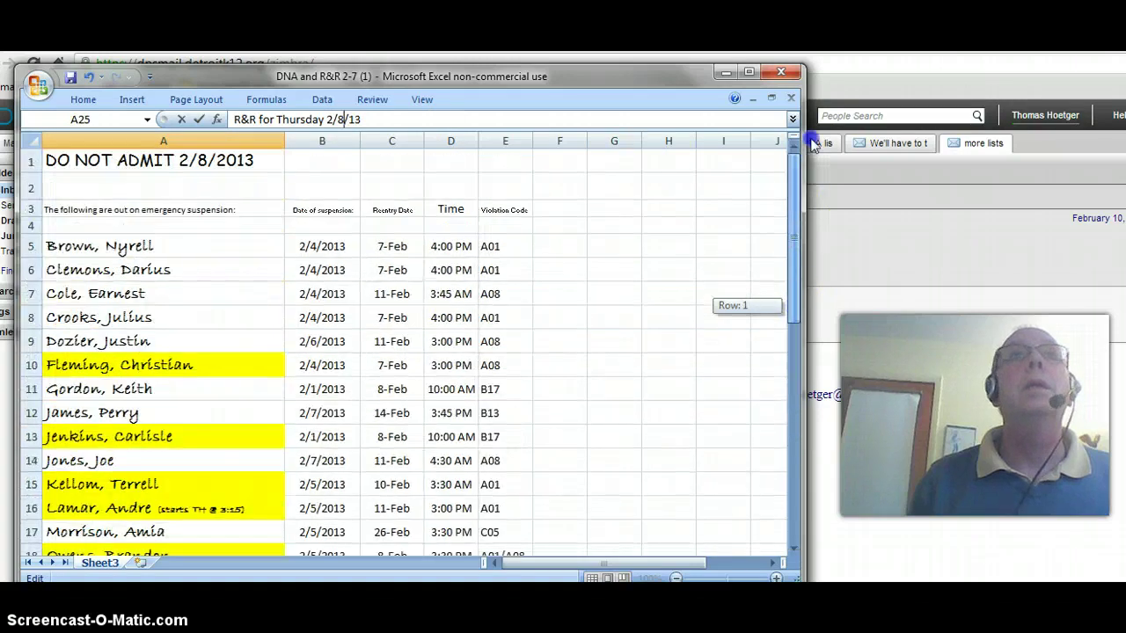
Save the workbook as an Excel Workbook named 'DNA and R&R 2-8'
{"action": "left_click", "coordinate": [38, 85]}
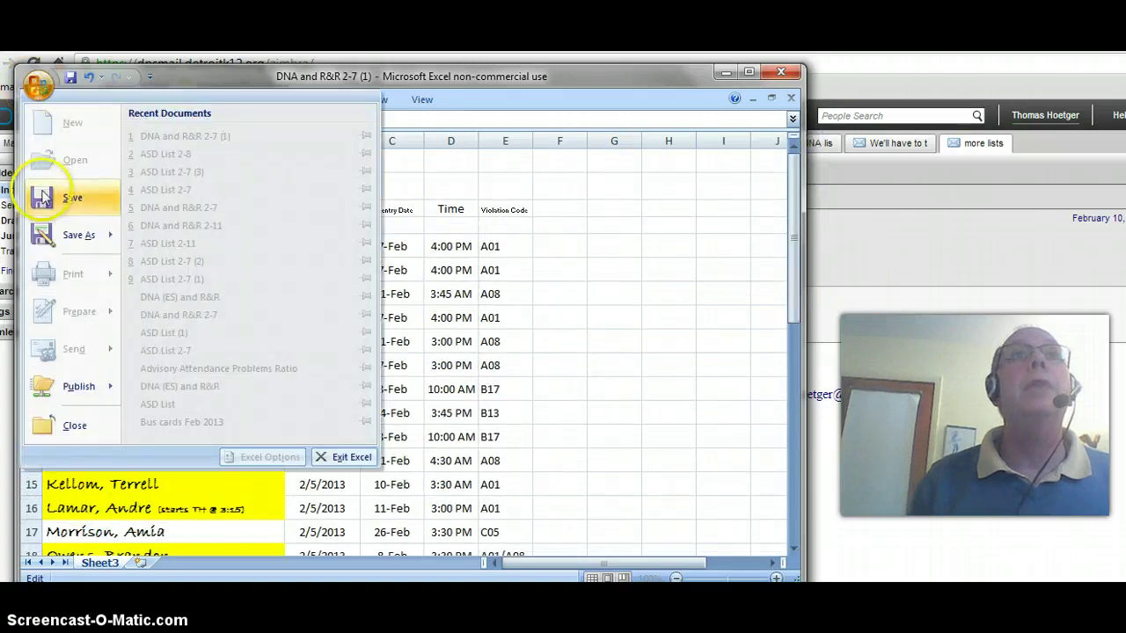
{"action": "mouse_move", "coordinate": [79, 236]}
{"action": "left_click", "coordinate": [165, 144]}
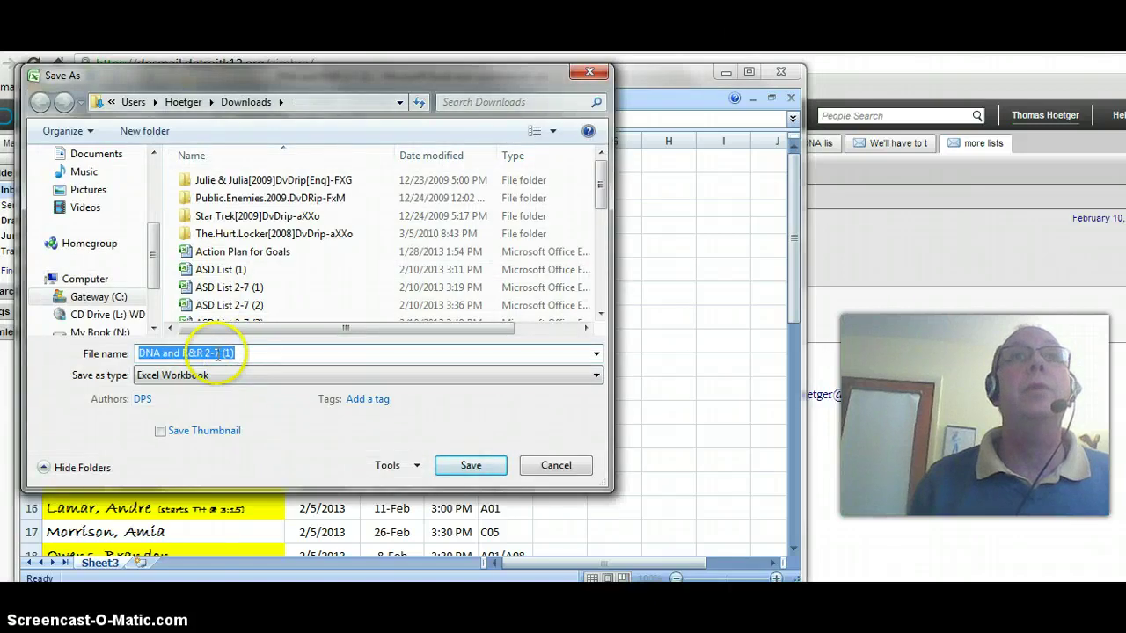
{"action": "left_click", "coordinate": [236, 352]}
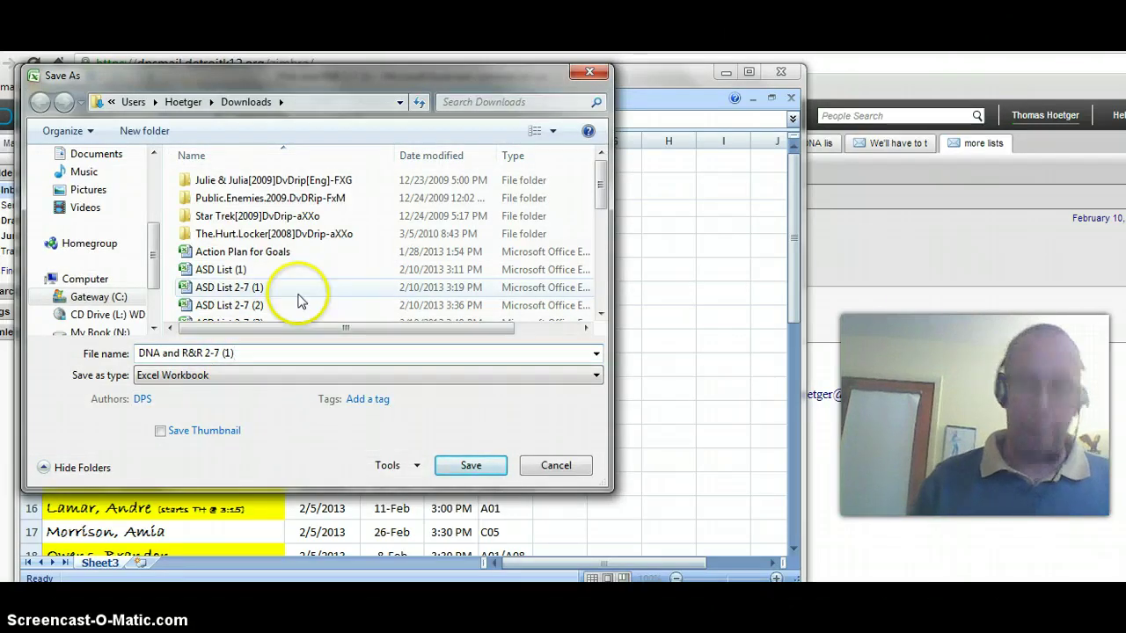
{"action": "key", "text": "BackSpace"}
{"action": "key", "text": "BackSpace"}
{"action": "key", "text": "BackSpace"}
{"action": "key", "text": "BackSpace"}
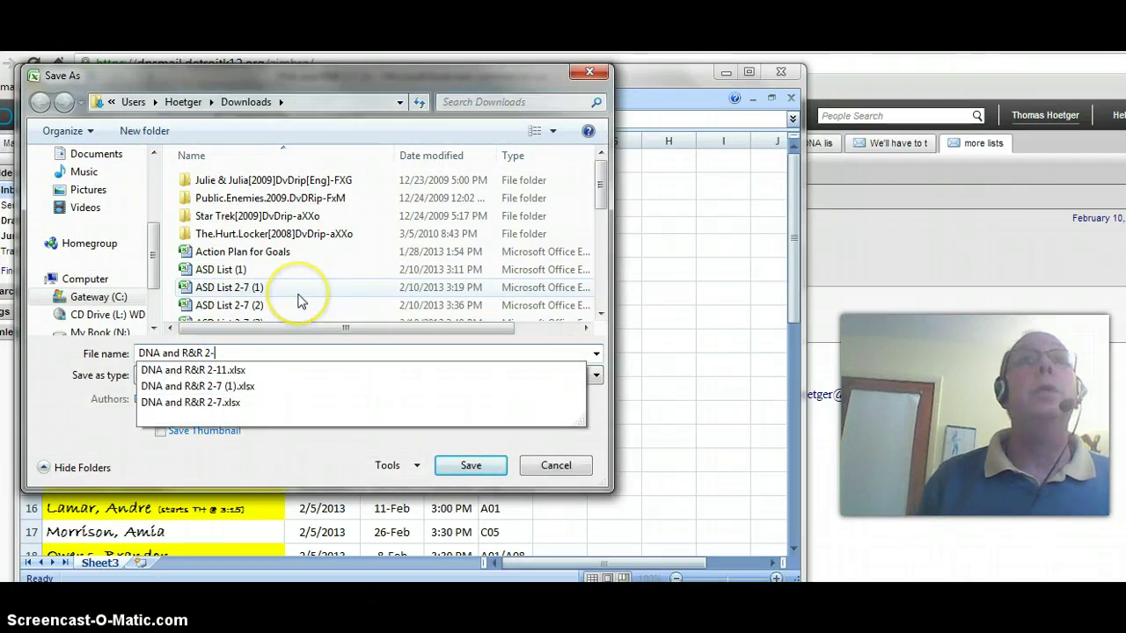
{"action": "type", "text": "8"}
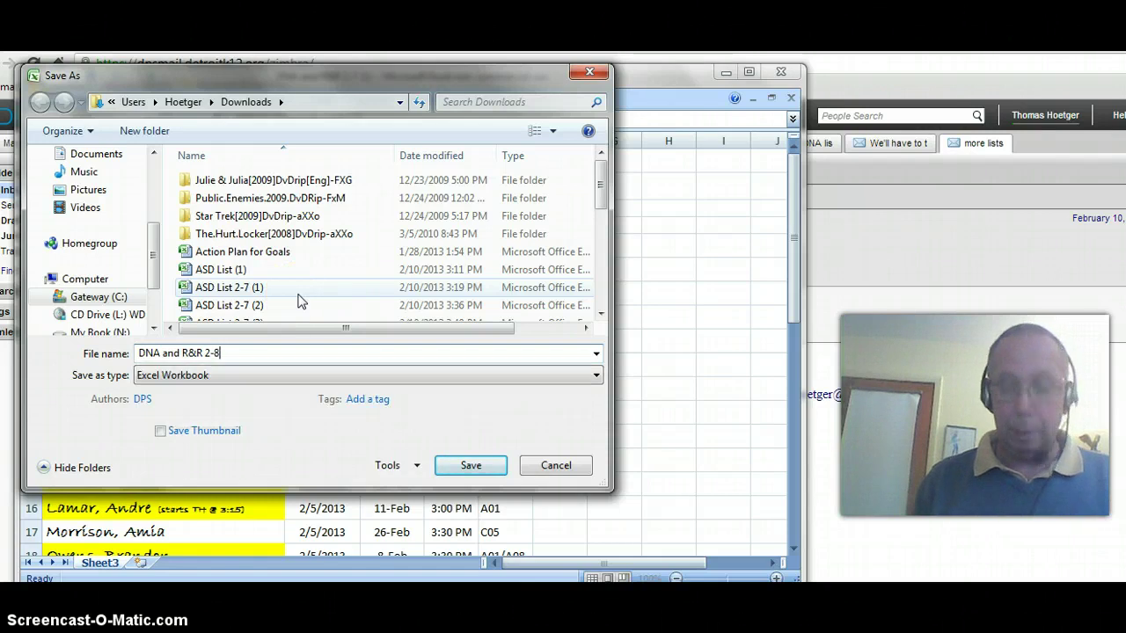
{"action": "key", "text": "Return"}
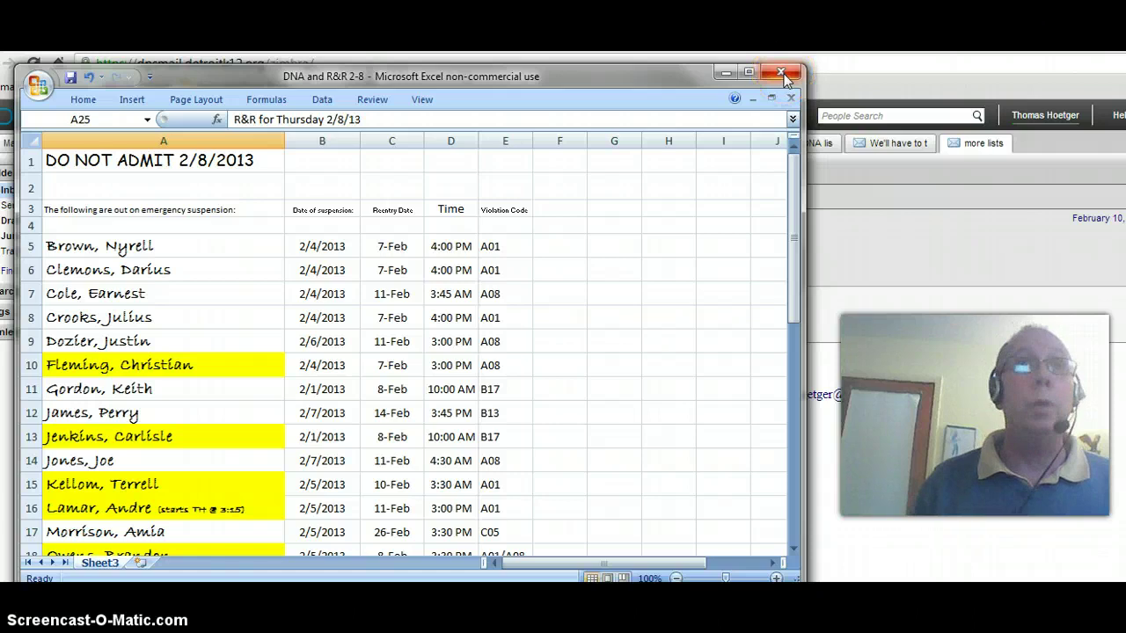
Print the DNA and R&R 2-8 sheet and close that workbook
{"action": "left_click", "coordinate": [37, 84]}
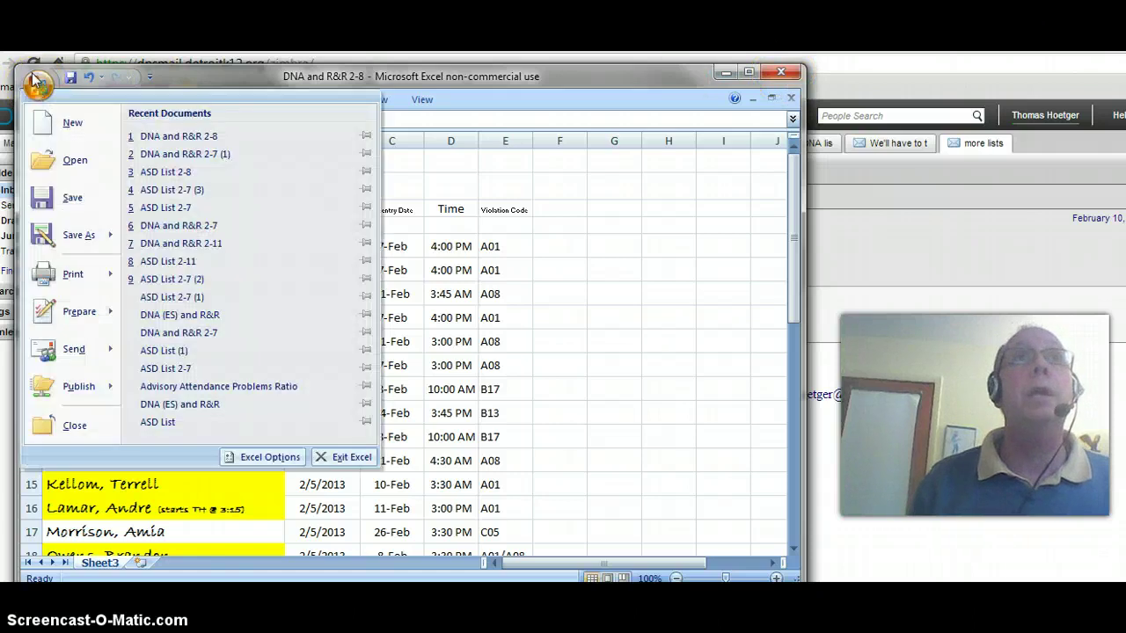
{"action": "left_click", "coordinate": [70, 276]}
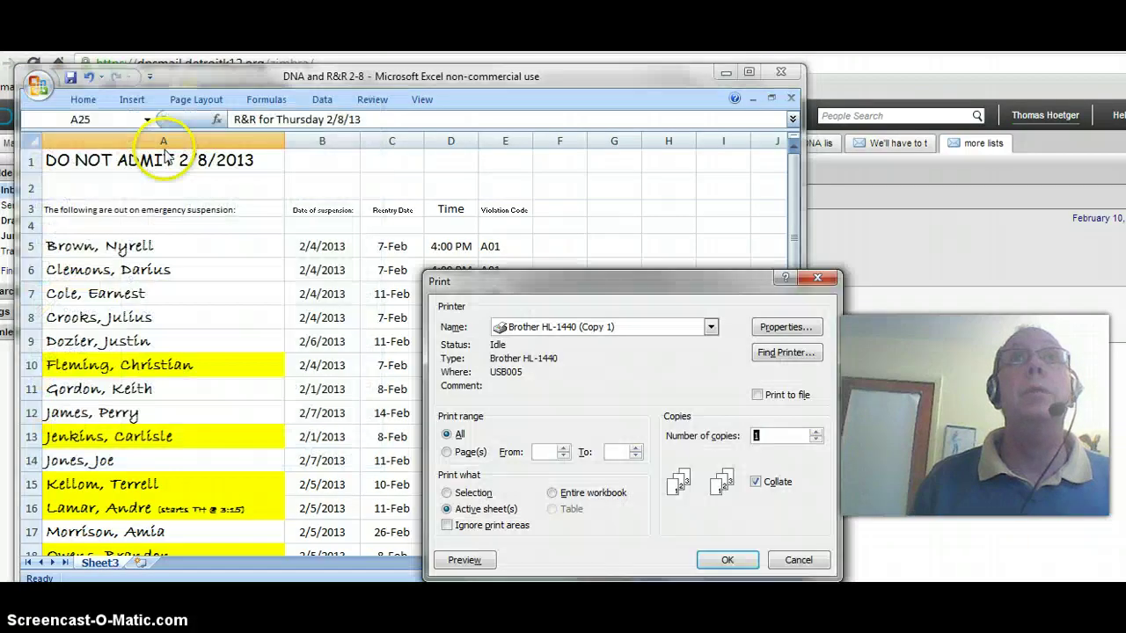
{"action": "left_click", "coordinate": [725, 559]}
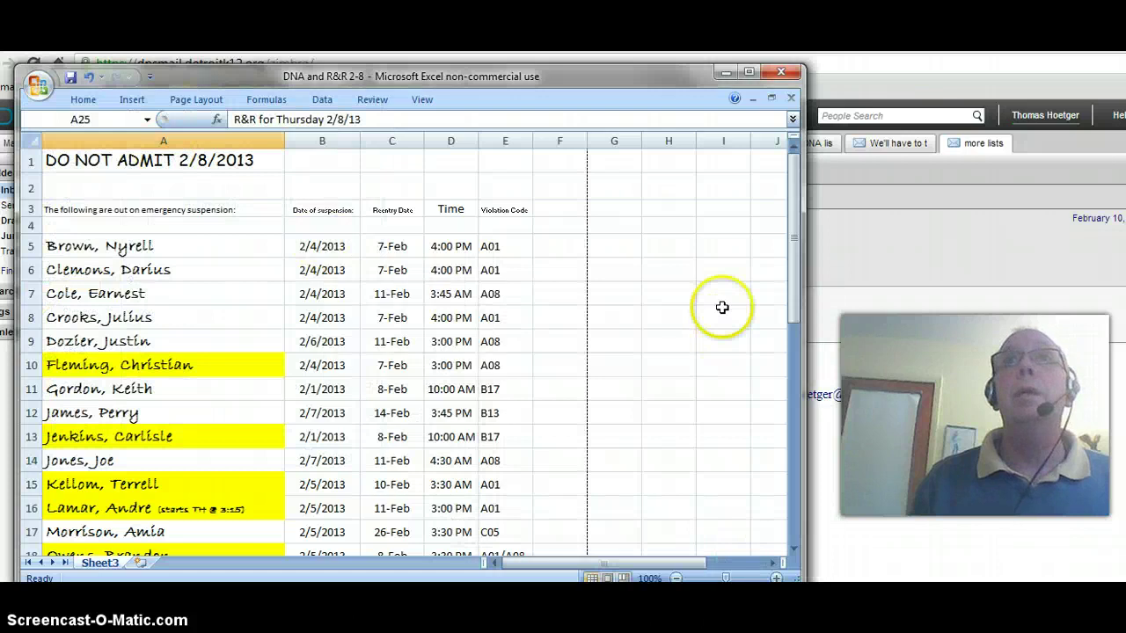
{"action": "left_click", "coordinate": [790, 98]}
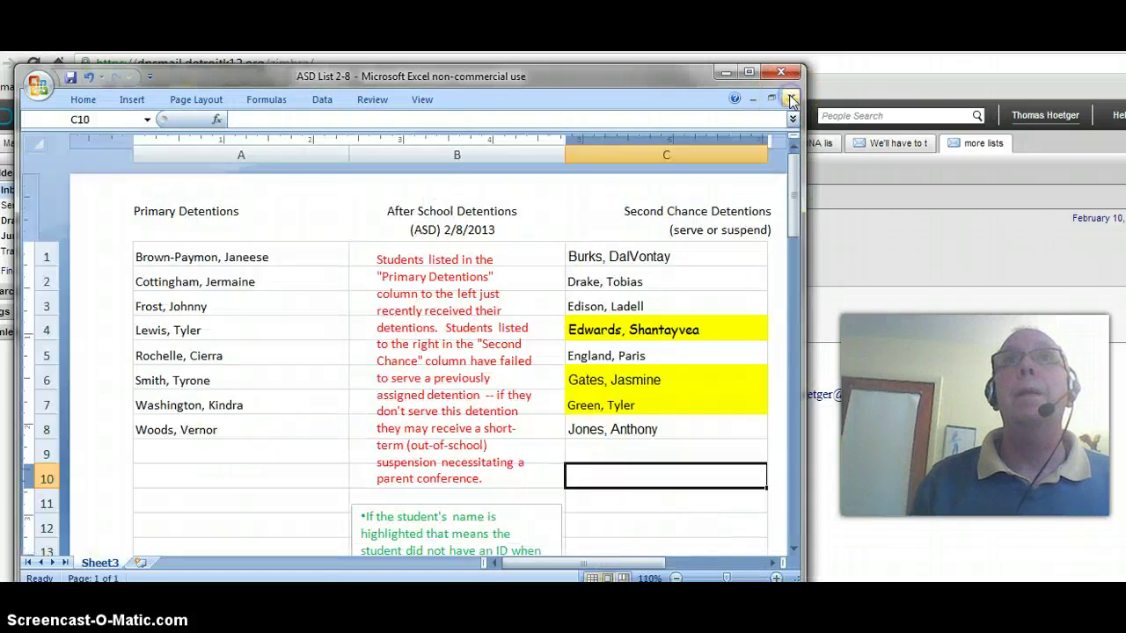
Print the ASD List 2-8 sheet and close Excel
{"action": "left_click", "coordinate": [38, 86]}
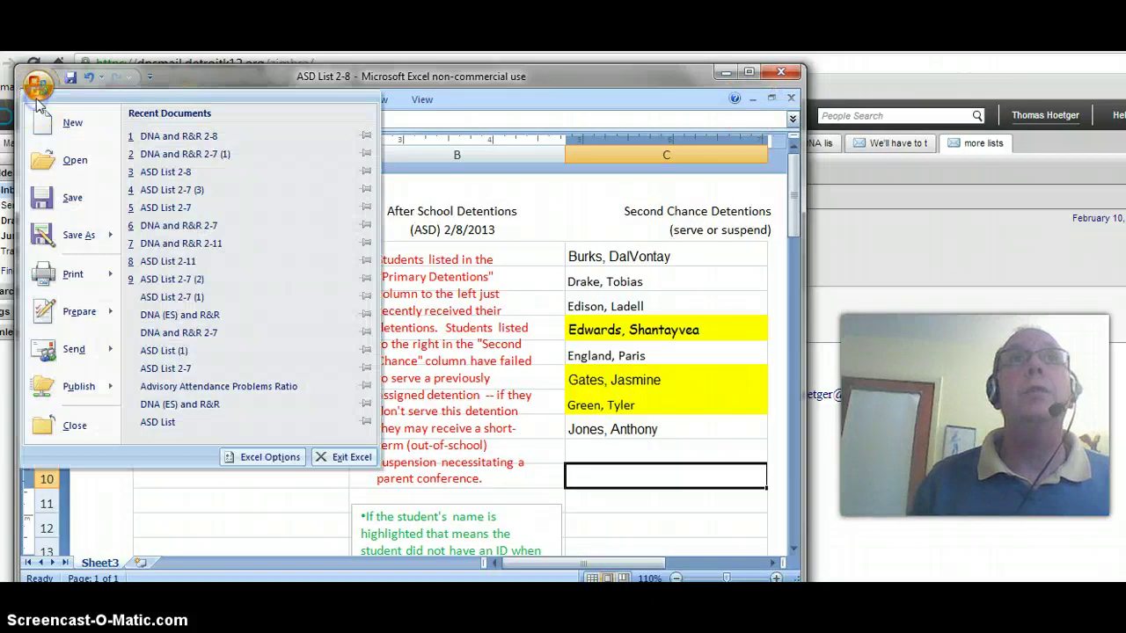
{"action": "left_click", "coordinate": [159, 145]}
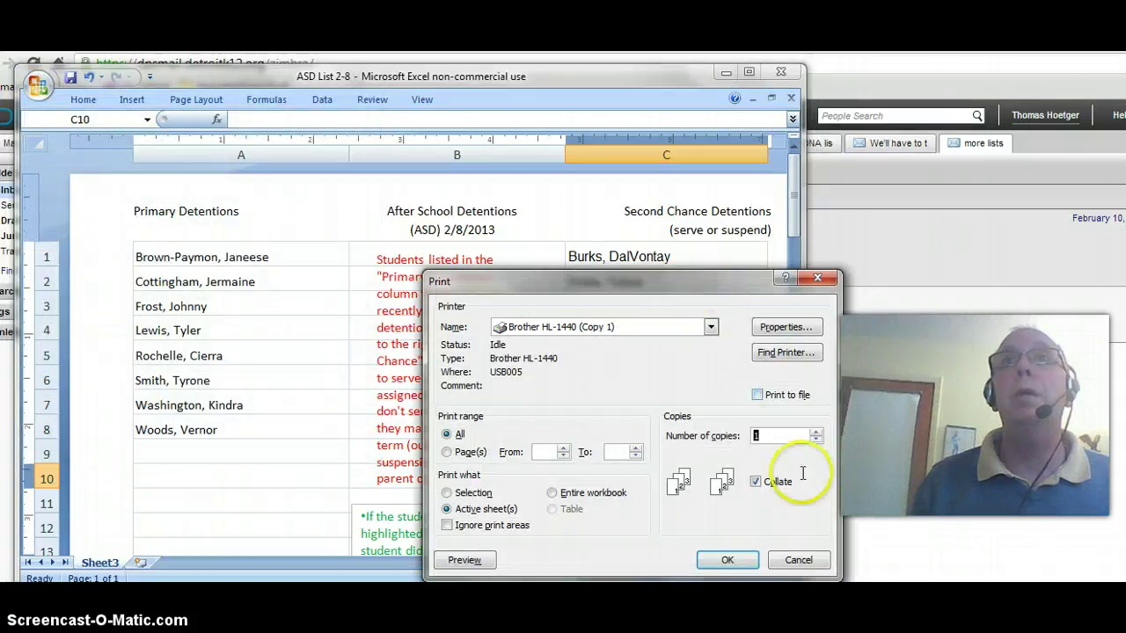
{"action": "left_click", "coordinate": [735, 562]}
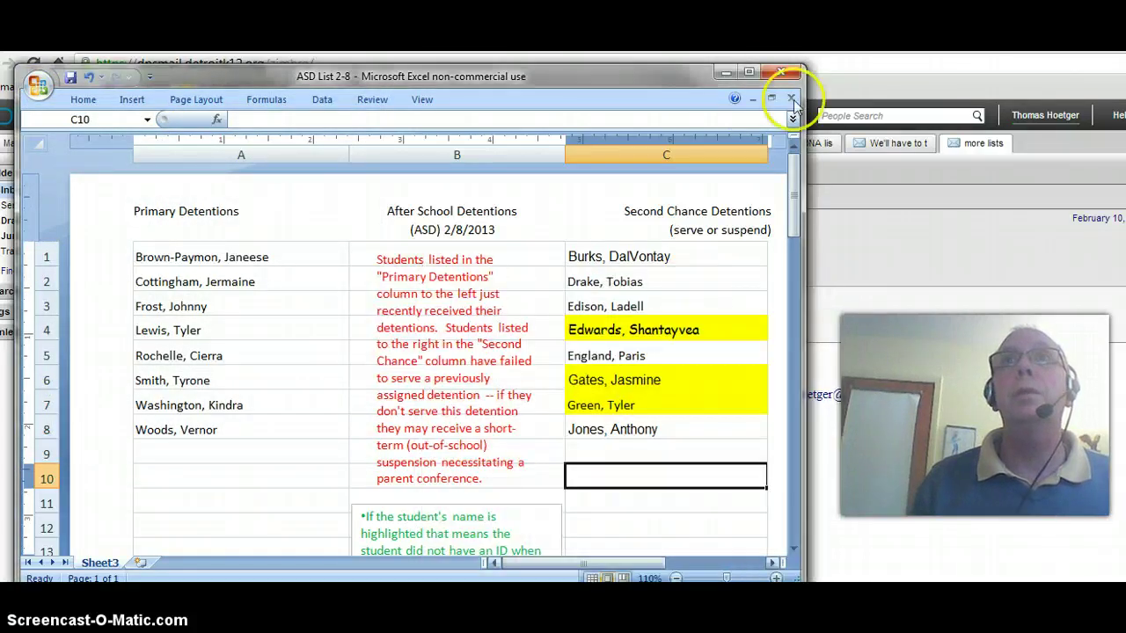
{"action": "left_click", "coordinate": [780, 71]}
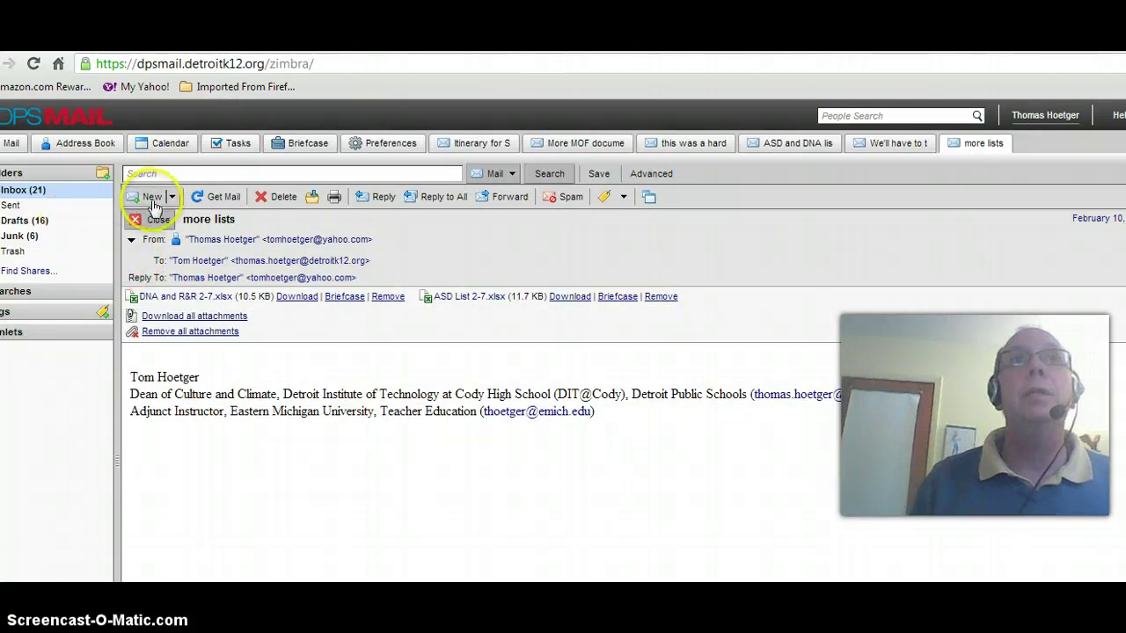
Start a new message and pick the DIT STAFF group from the 'dit' suggestions in To
{"action": "left_click", "coordinate": [153, 202]}
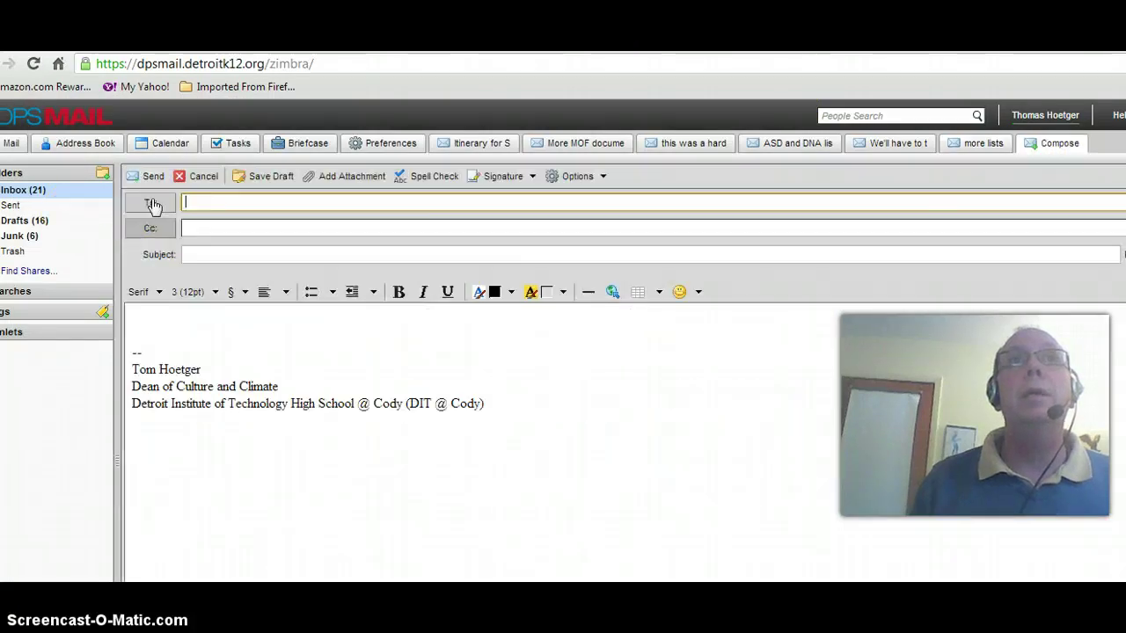
{"action": "left_click", "coordinate": [187, 201]}
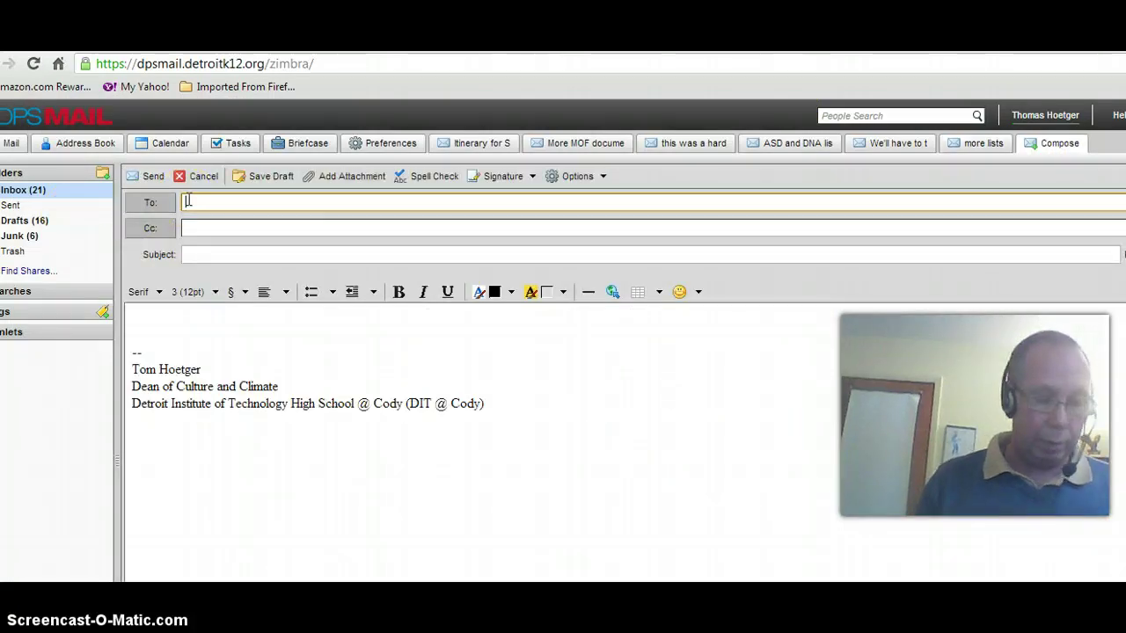
{"action": "type", "text": "di"}
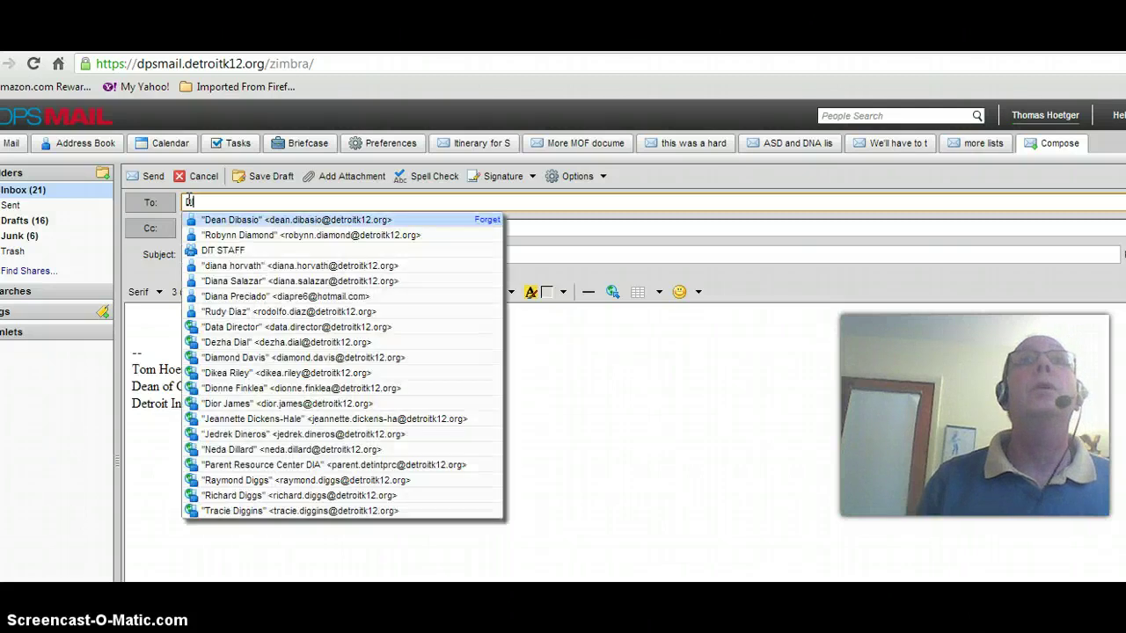
{"action": "key", "text": "BackSpace"}
{"action": "key", "text": "BackSpace"}
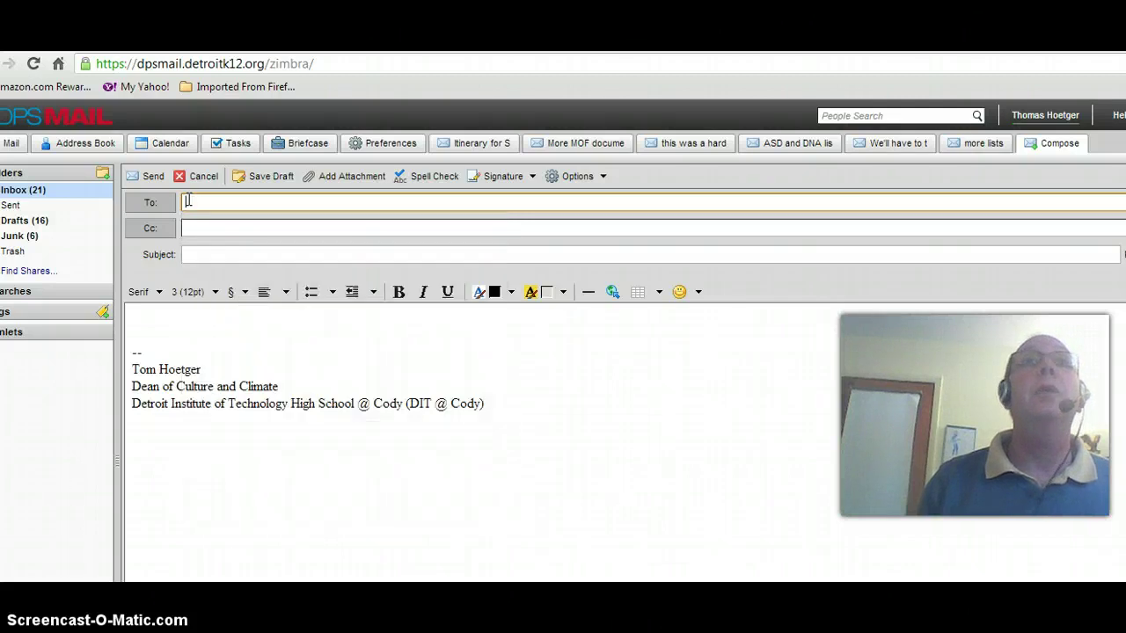
{"action": "left_click", "coordinate": [188, 201]}
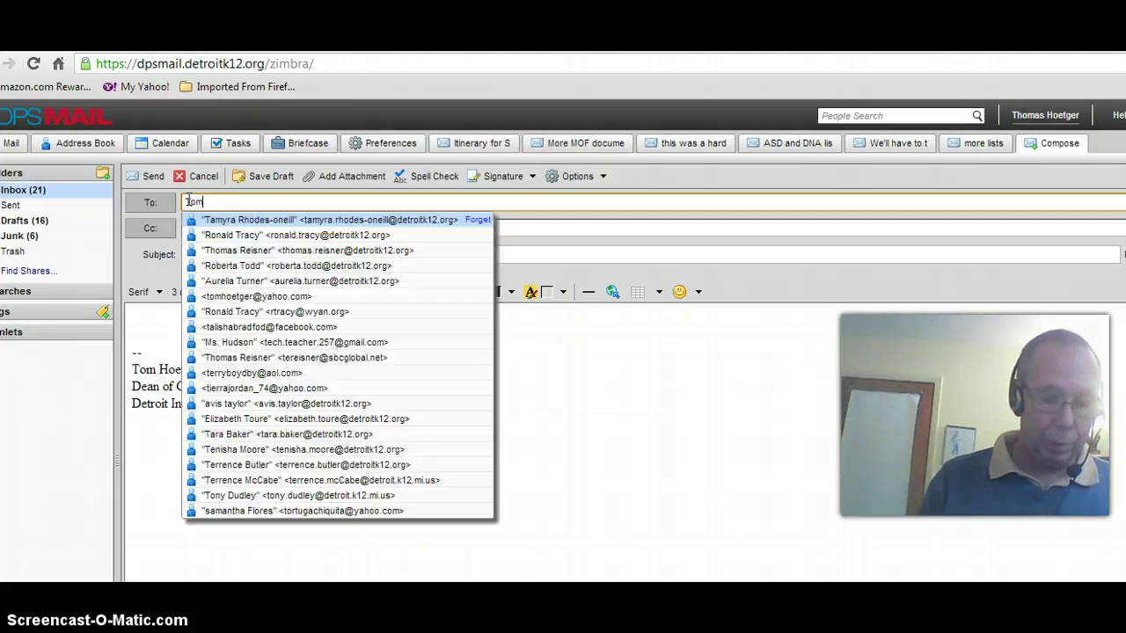
{"action": "key", "text": "BackSpace"}
{"action": "key", "text": "BackSpace"}
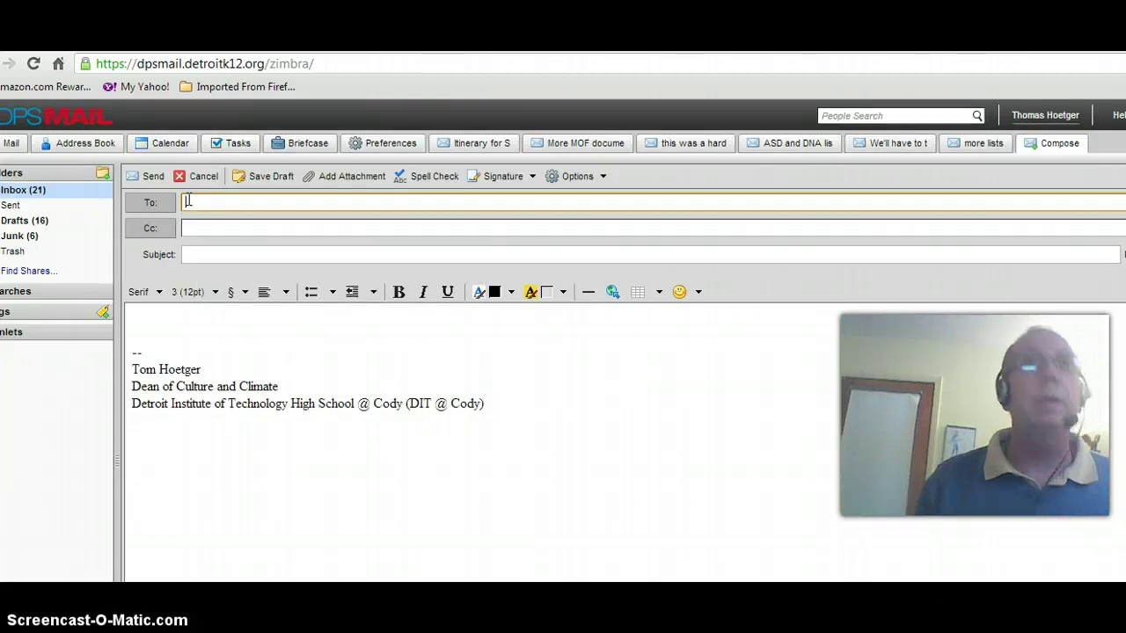
{"action": "type", "text": "dit"}
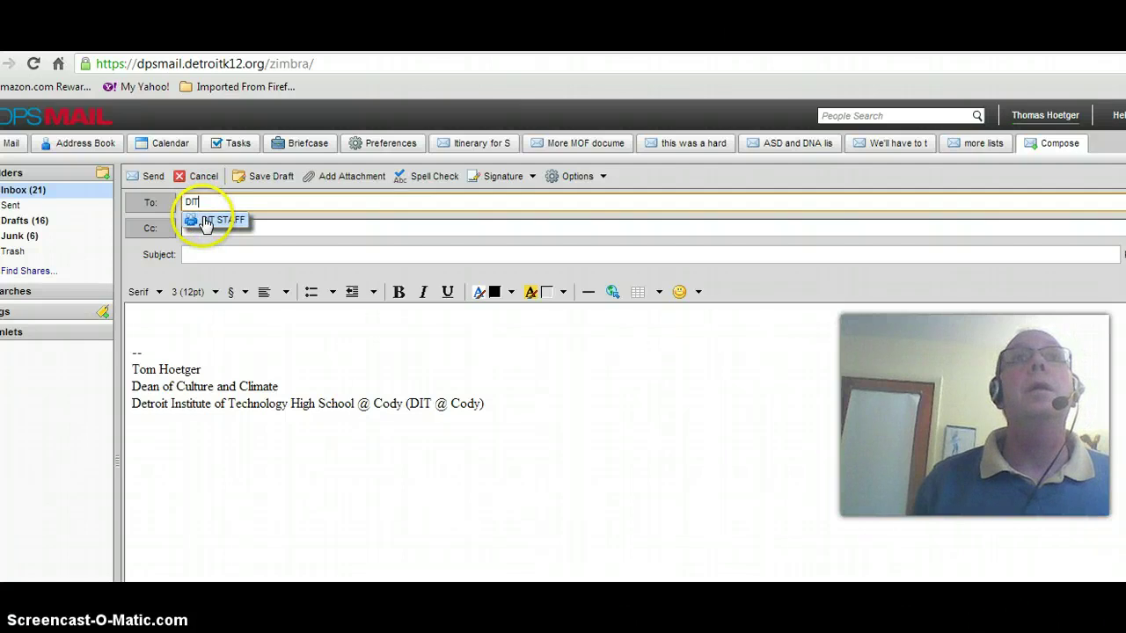
{"action": "left_click", "coordinate": [204, 221]}
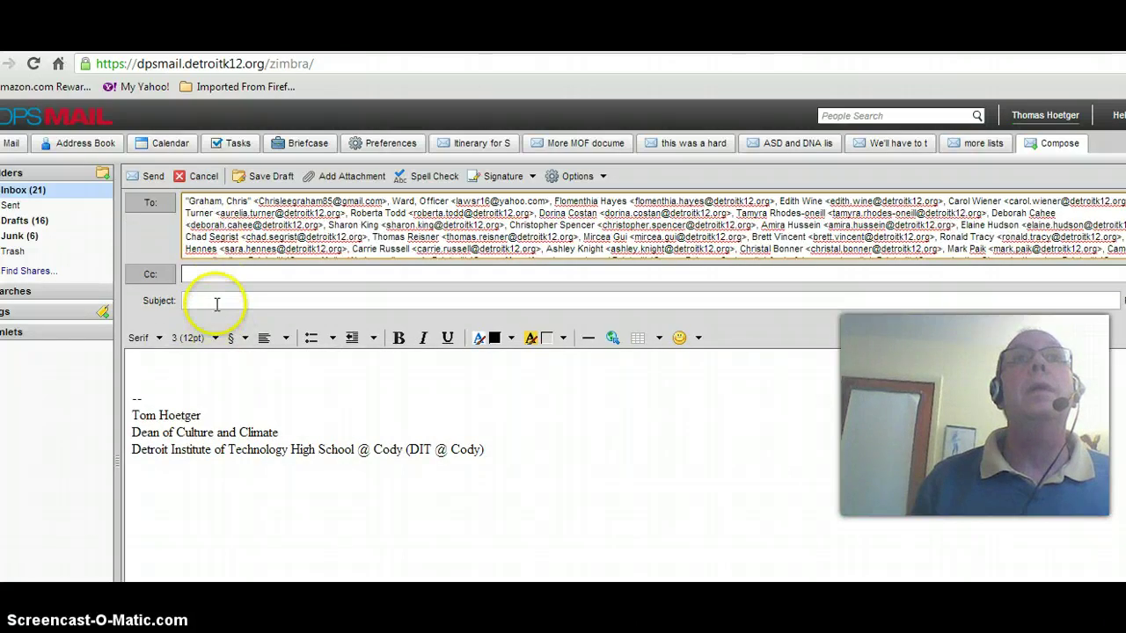
Open the Zimbra file chooser for an attachment, then launch Excel 2007 with a blank workbook
{"action": "left_click", "coordinate": [334, 175]}
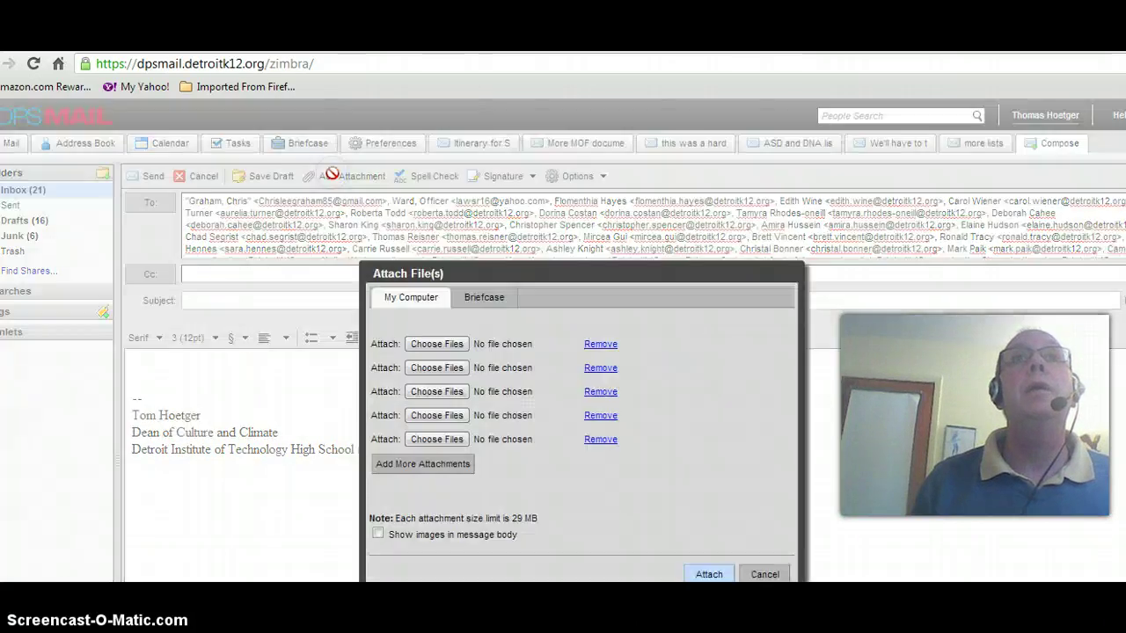
{"action": "left_click", "coordinate": [436, 343]}
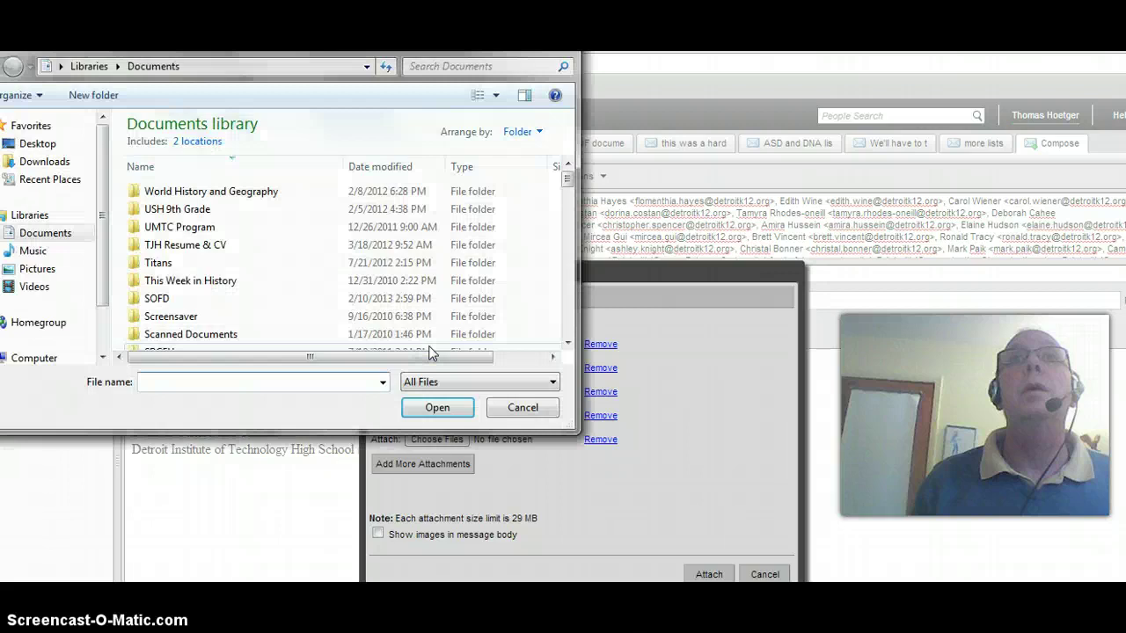
{"action": "left_click_drag", "start_coordinate": [567, 179], "coordinate": [585, 343]}
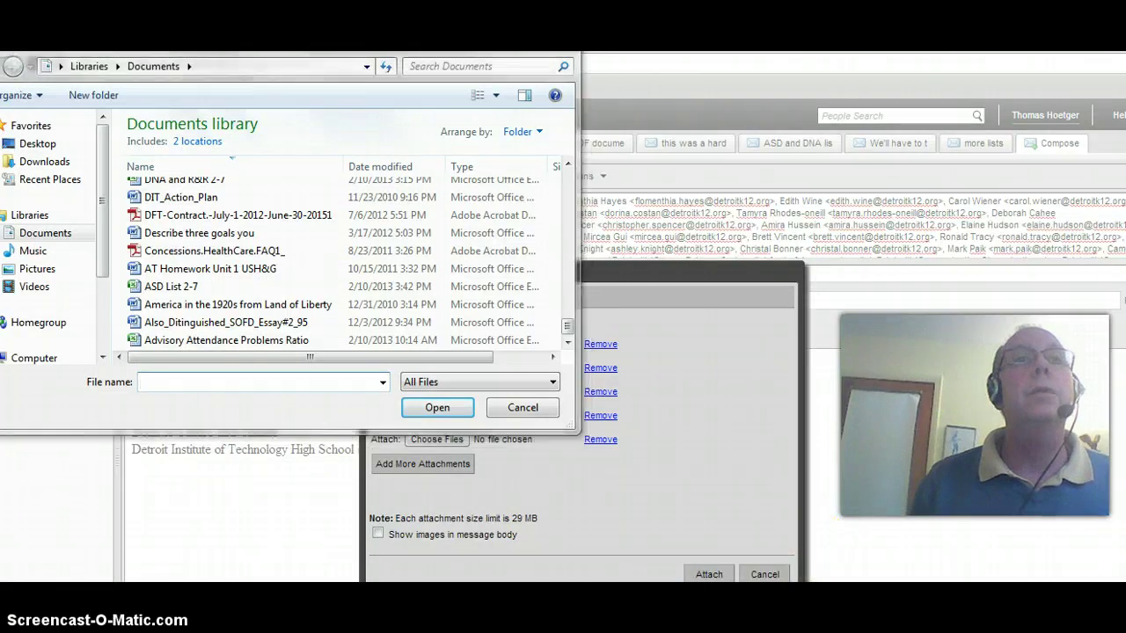
{"action": "key", "text": "super"}
{"action": "left_click", "coordinate": [44, 509]}
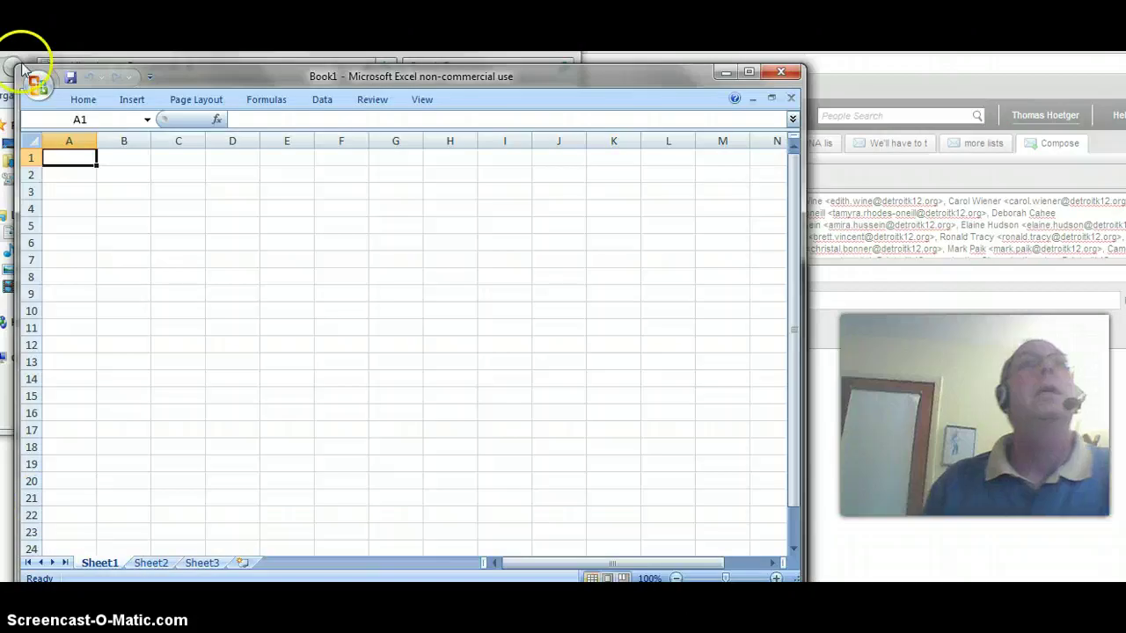
Reopen ASD List 2-8 from Recent and save it as an Excel Workbook in Documents
{"action": "left_click", "coordinate": [38, 85]}
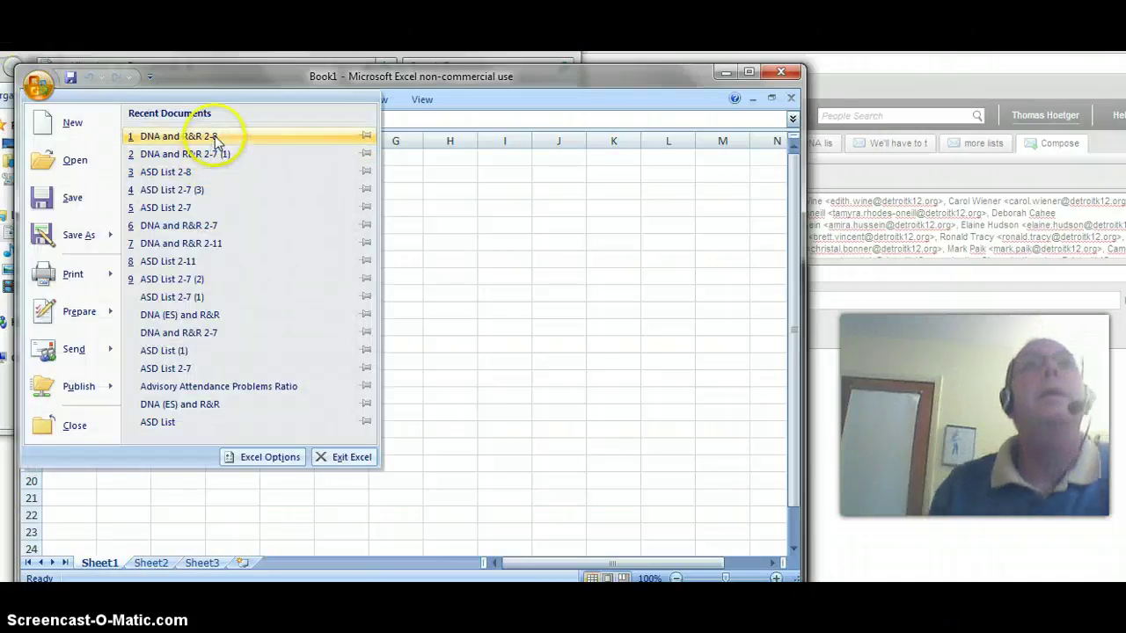
{"action": "left_click", "coordinate": [154, 174]}
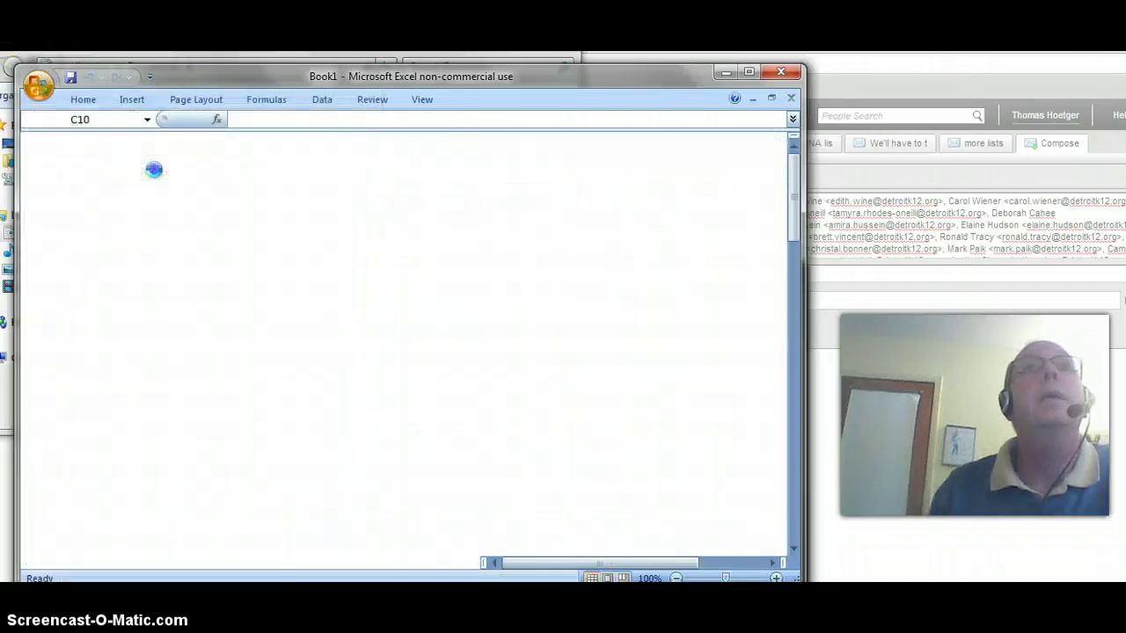
{"action": "left_click", "coordinate": [38, 84]}
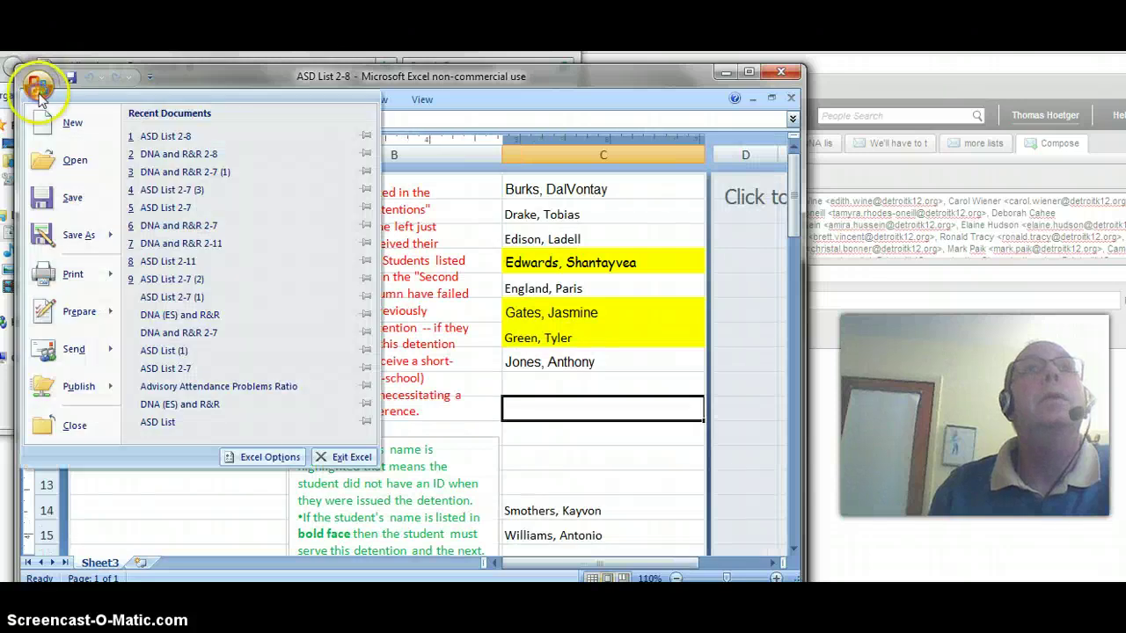
{"action": "mouse_move", "coordinate": [74, 233]}
{"action": "left_click", "coordinate": [178, 157]}
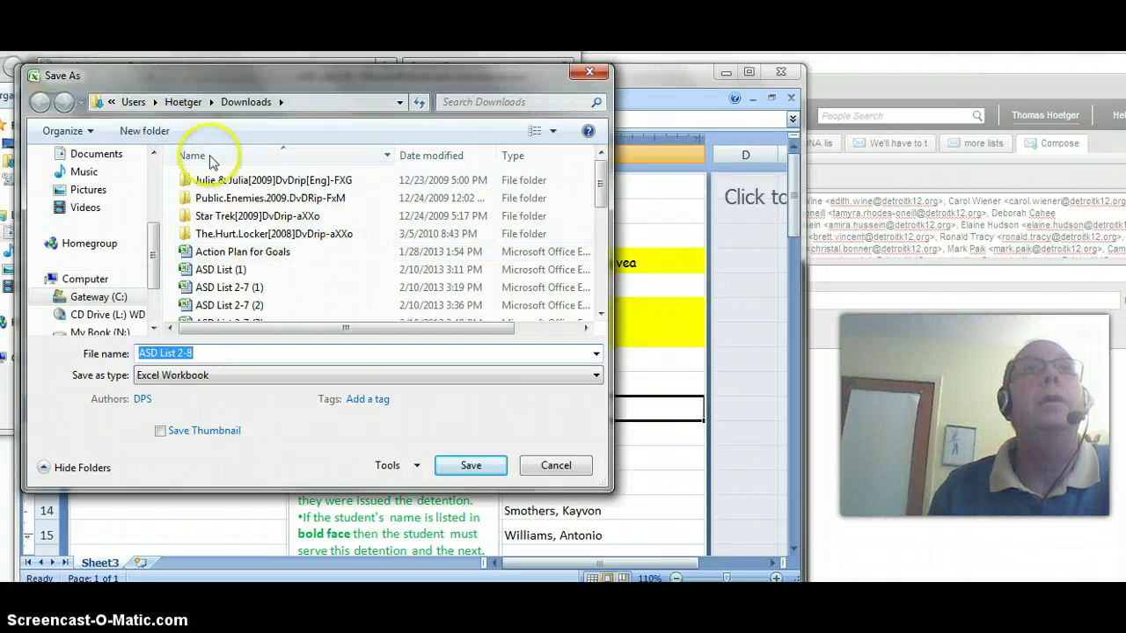
{"action": "left_click", "coordinate": [96, 153]}
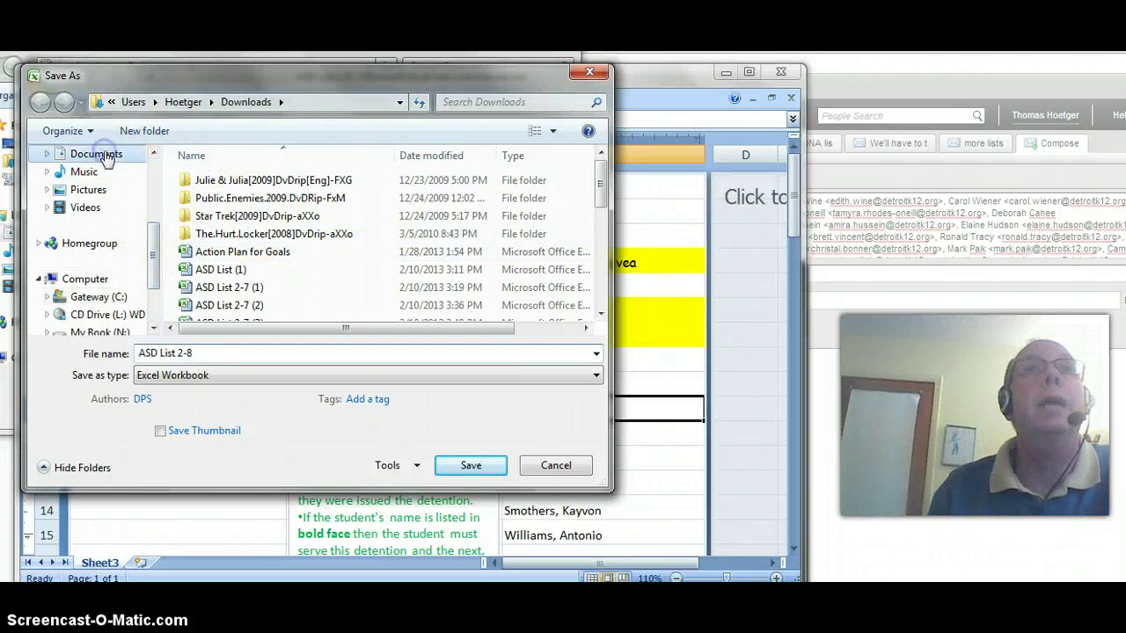
{"action": "left_click", "coordinate": [488, 456]}
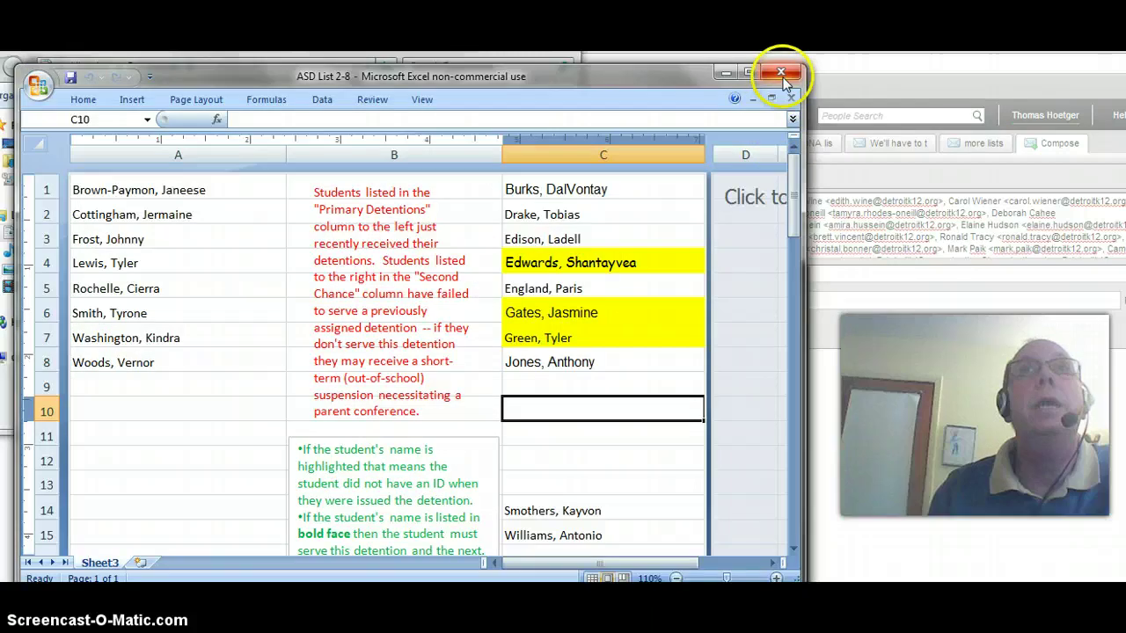
Save DNA and R&R 2-8 as an Excel Workbook in Documents, then close both workbooks
{"action": "left_click", "coordinate": [38, 87]}
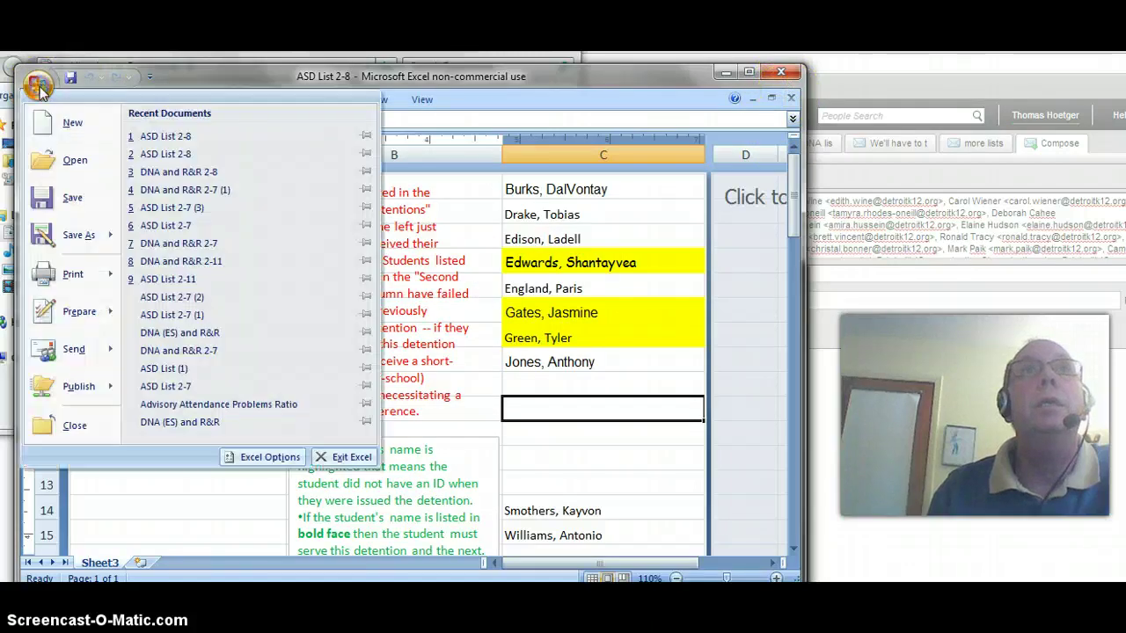
{"action": "left_click", "coordinate": [176, 176]}
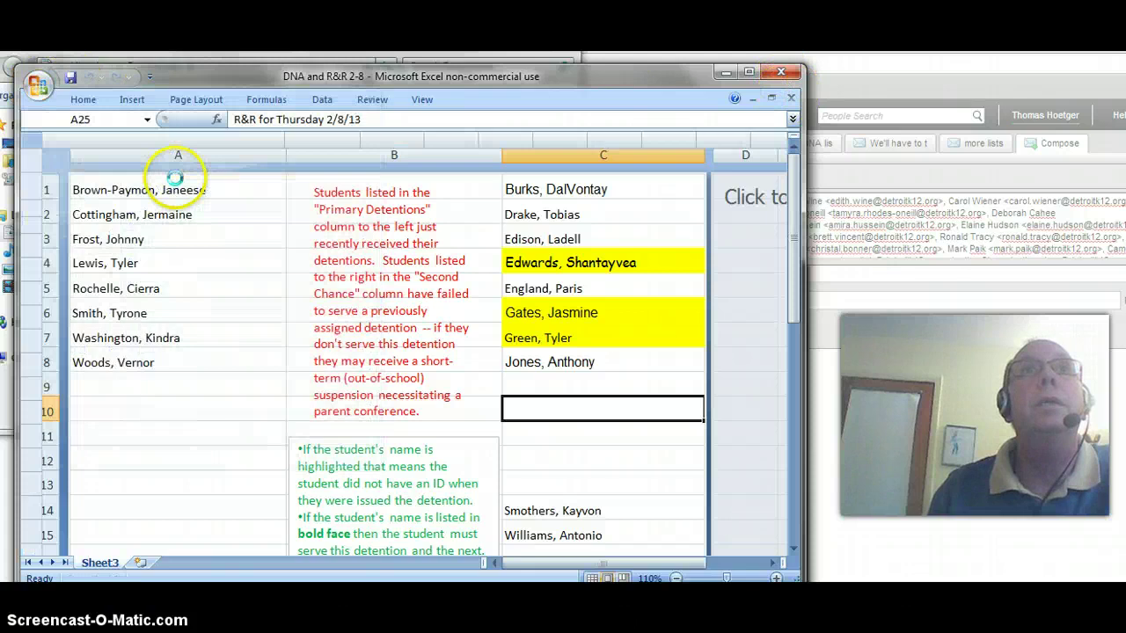
{"action": "left_click", "coordinate": [38, 86]}
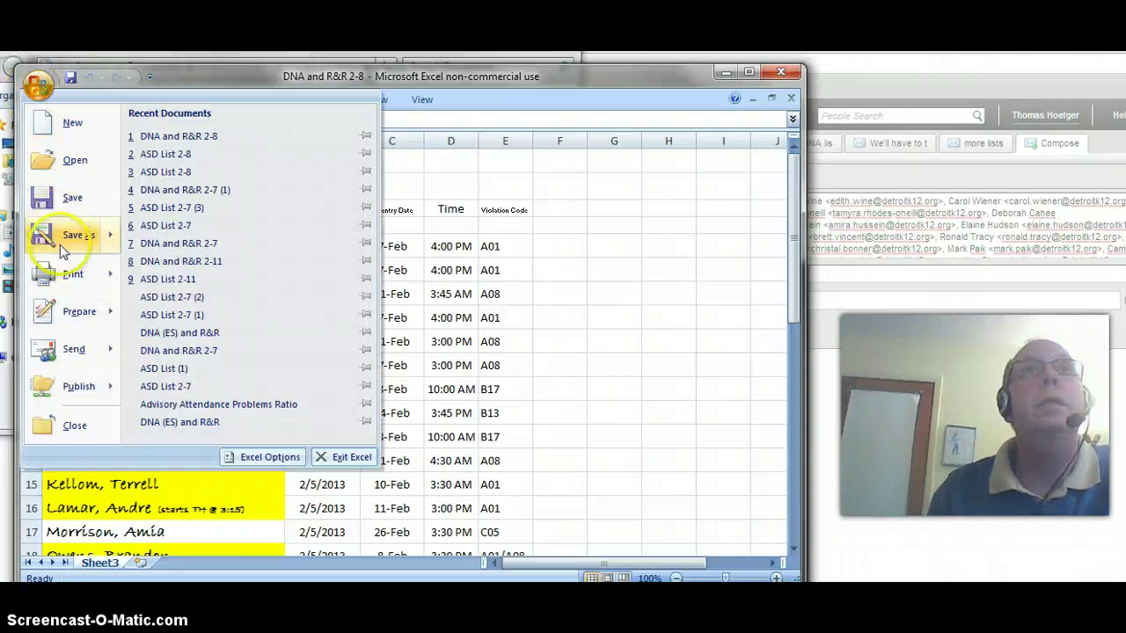
{"action": "mouse_move", "coordinate": [65, 242]}
{"action": "left_click", "coordinate": [231, 160]}
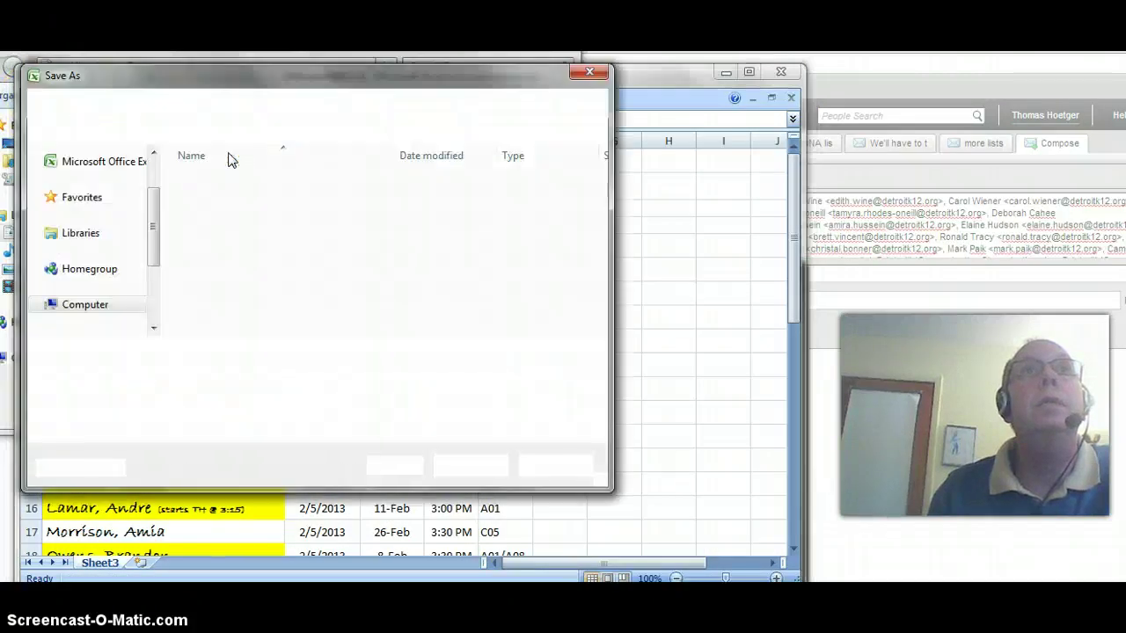
{"action": "left_click", "coordinate": [95, 156]}
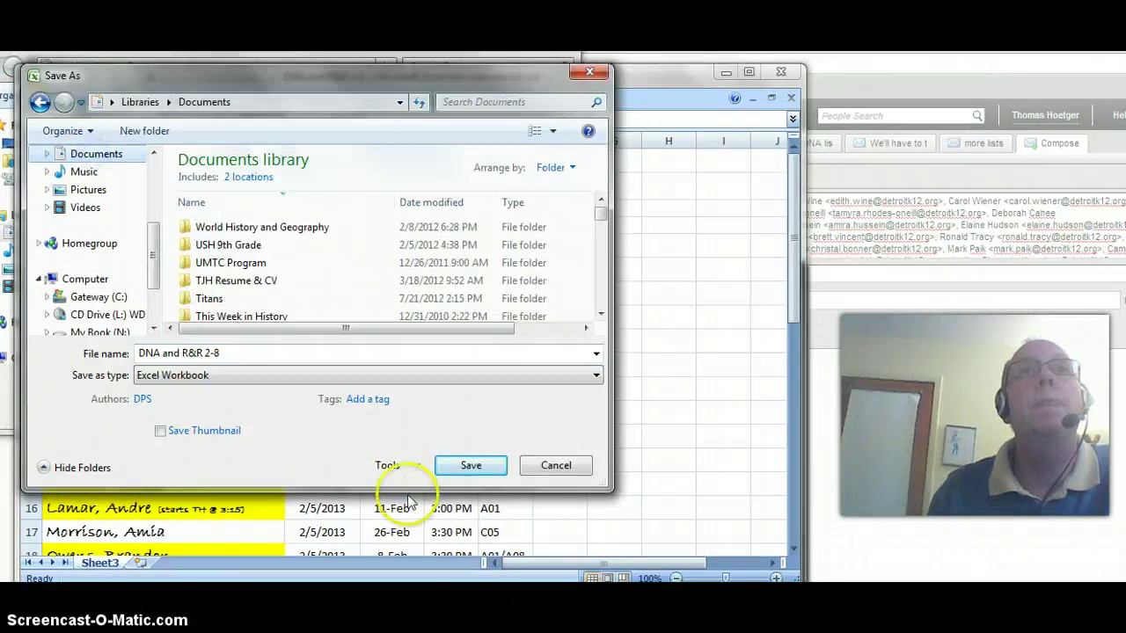
{"action": "left_click", "coordinate": [466, 464]}
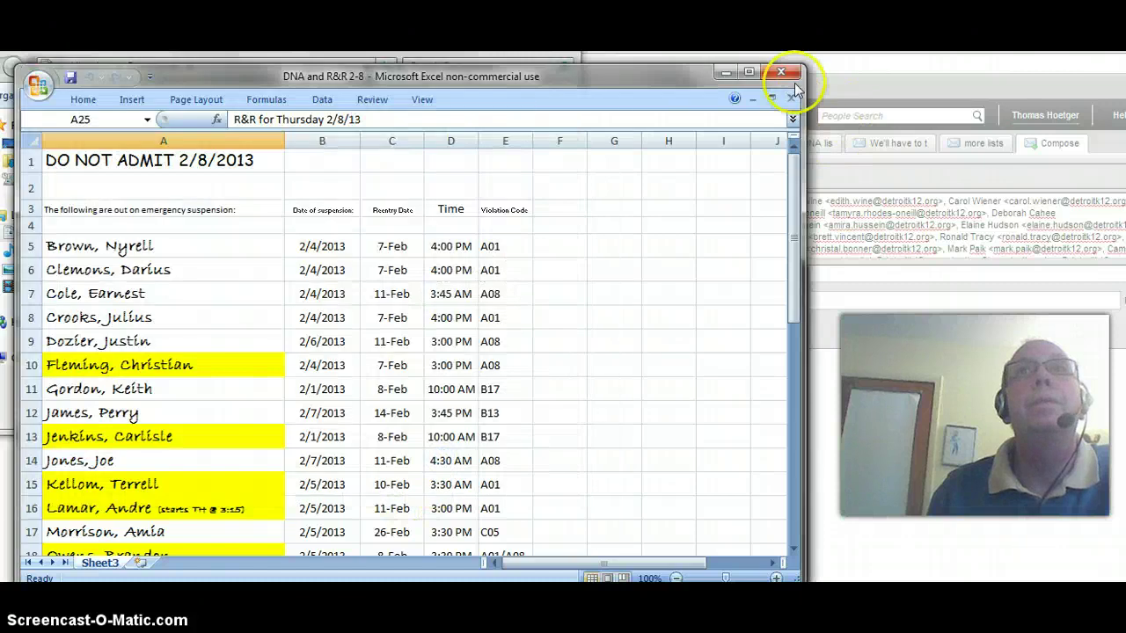
{"action": "left_click", "coordinate": [791, 99]}
{"action": "left_click", "coordinate": [790, 98]}
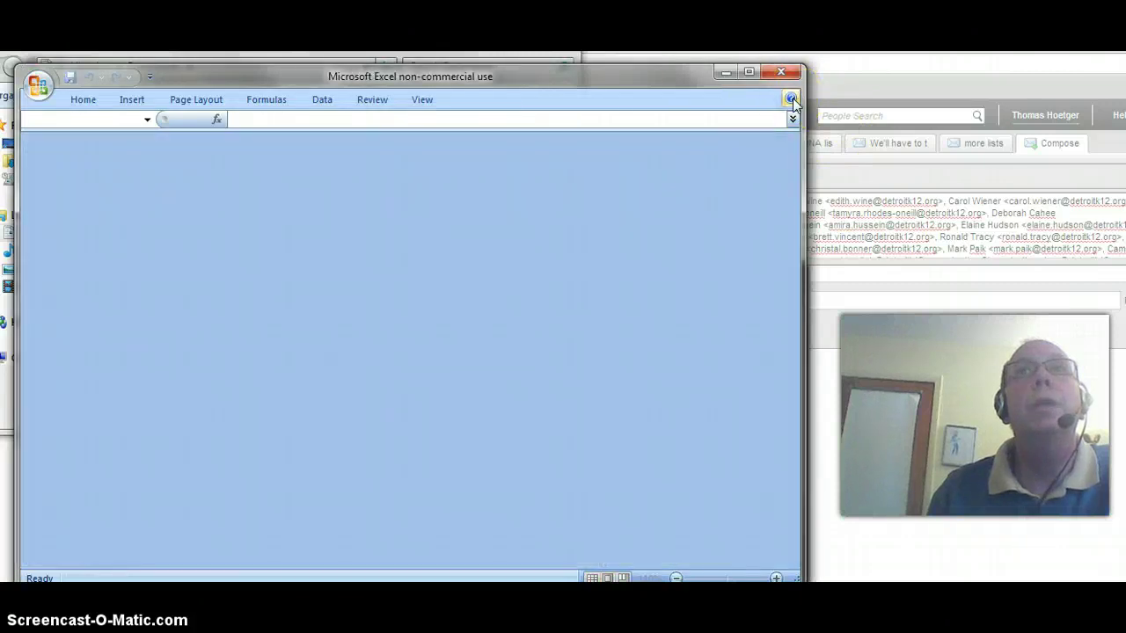
Close Excel and attach ASD List 2-8.xlsx and DNA and R&R 2-8.xlsx to the message
{"action": "left_click", "coordinate": [780, 72]}
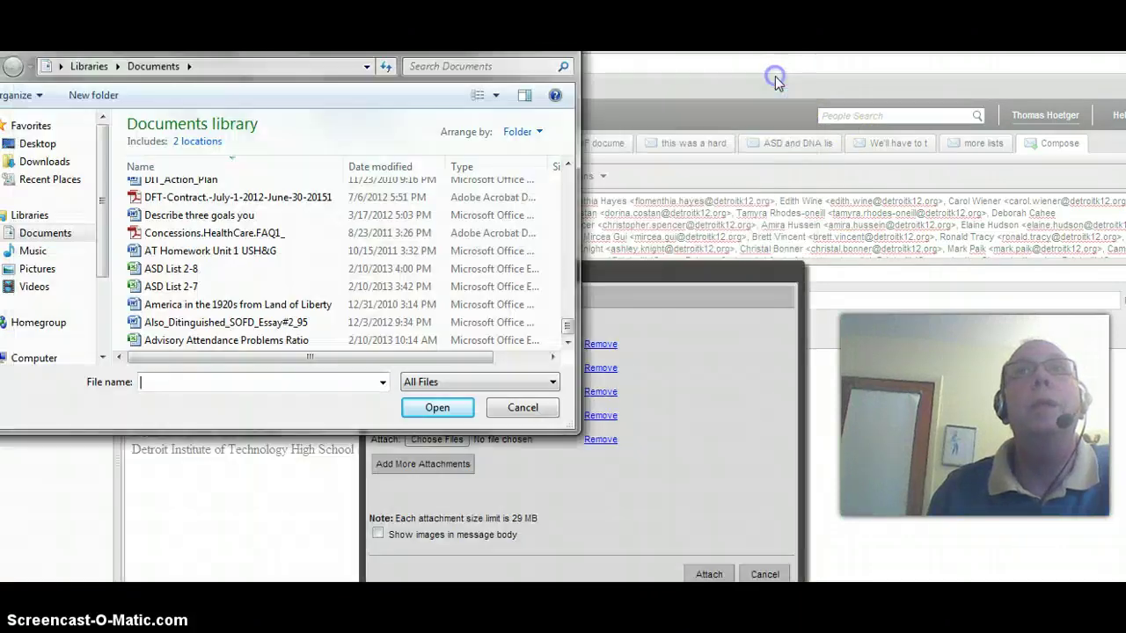
{"action": "left_click", "coordinate": [894, 457]}
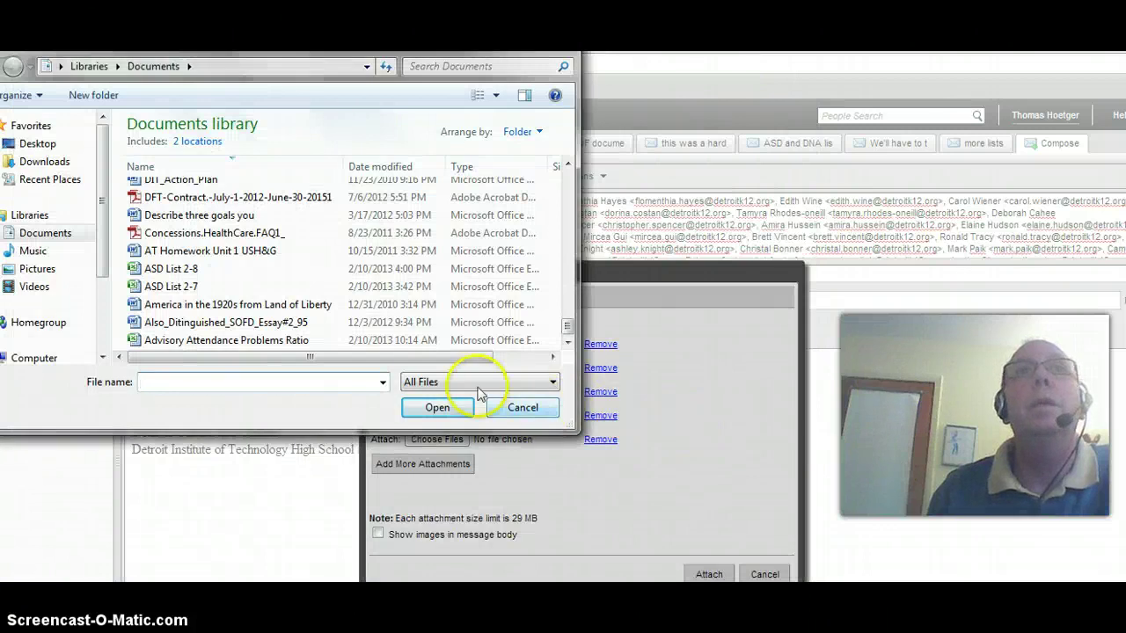
{"action": "double_click", "coordinate": [181, 271]}
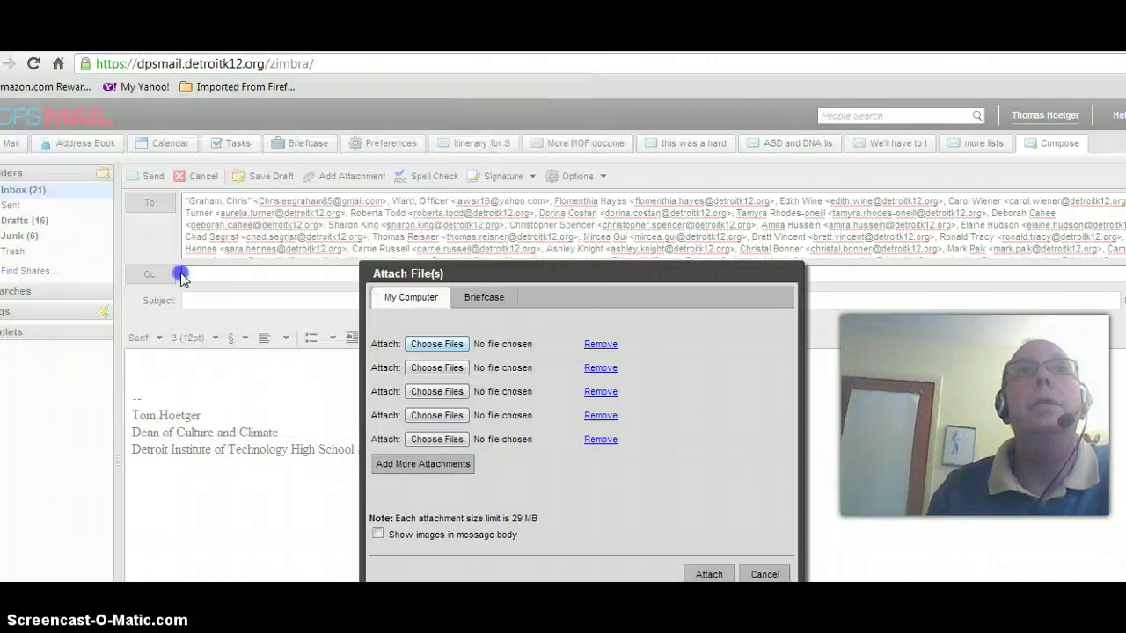
{"action": "left_click", "coordinate": [439, 369]}
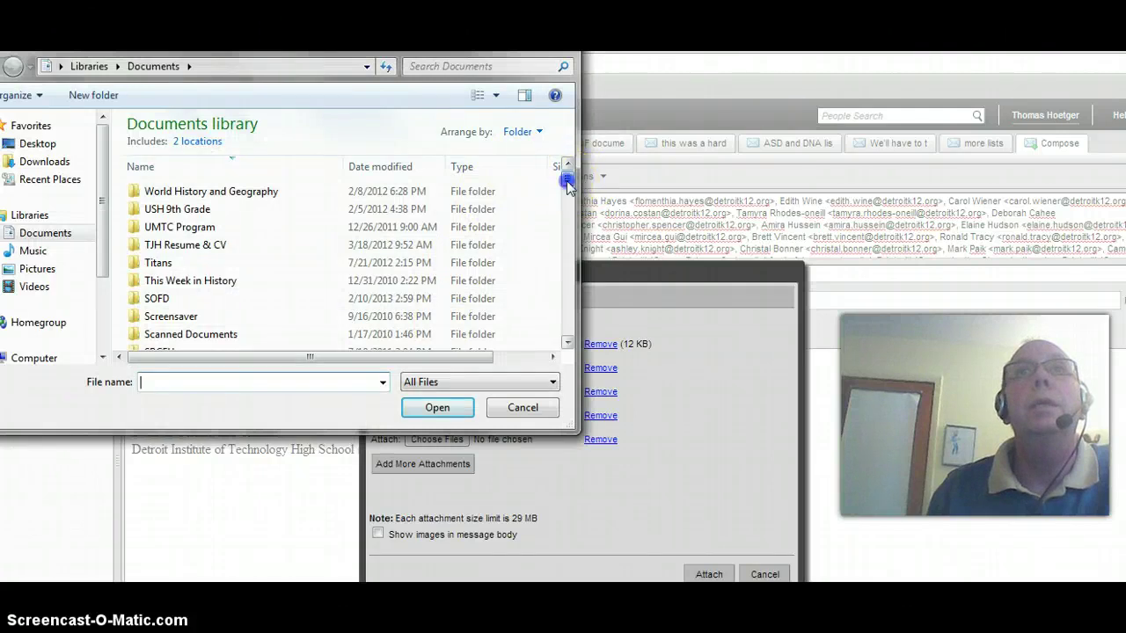
{"action": "left_click_drag", "start_coordinate": [567, 180], "coordinate": [568, 320]}
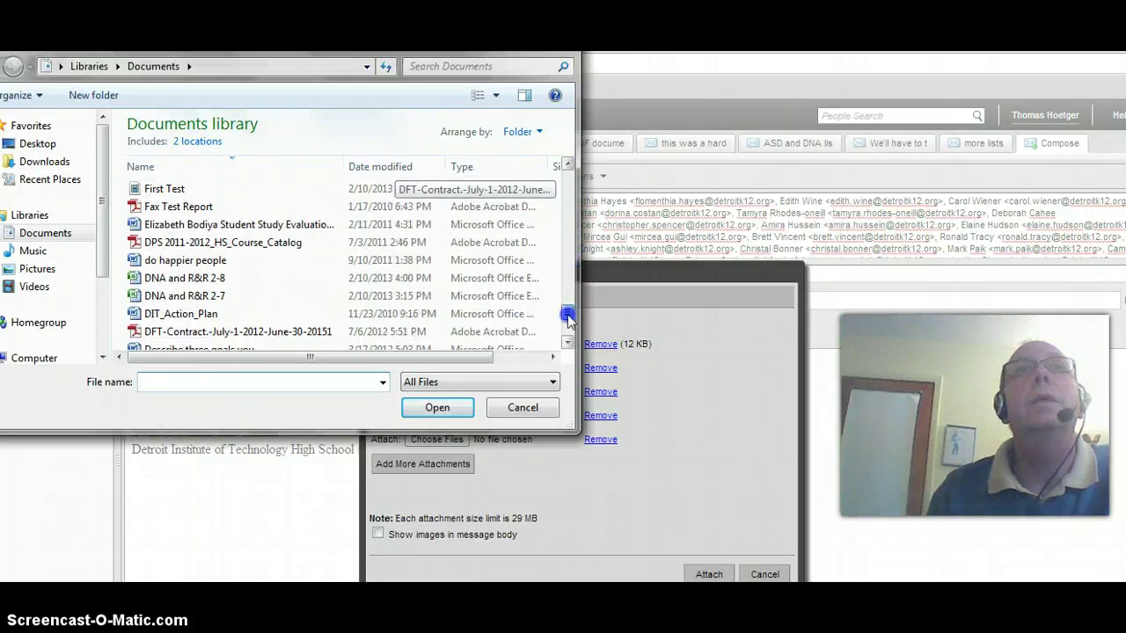
{"action": "double_click", "coordinate": [216, 279]}
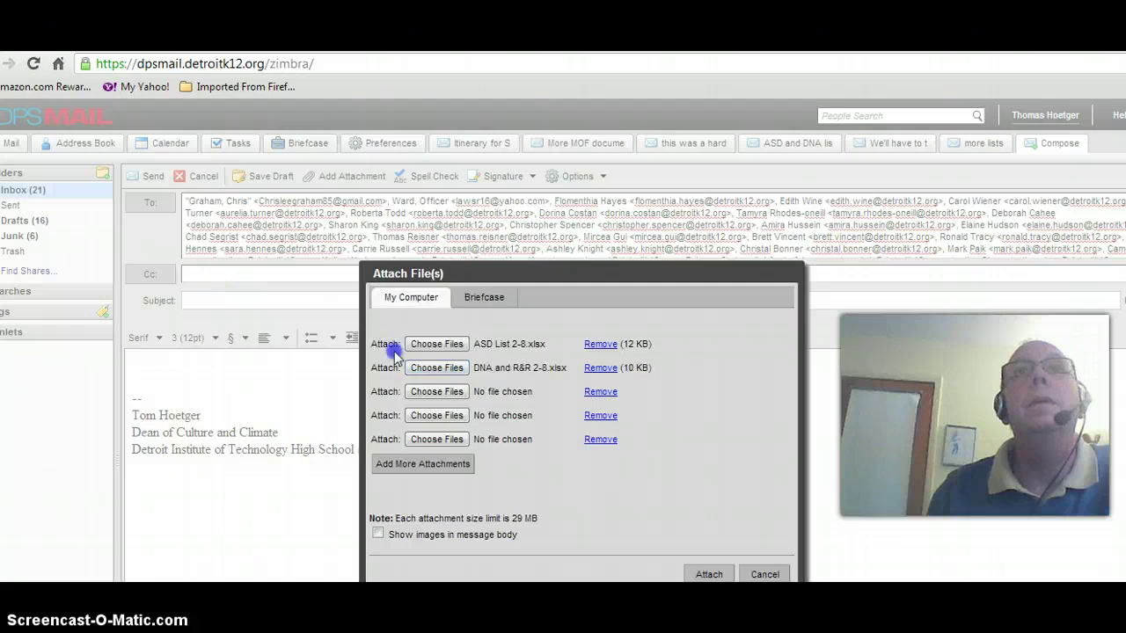
{"action": "left_click", "coordinate": [709, 573]}
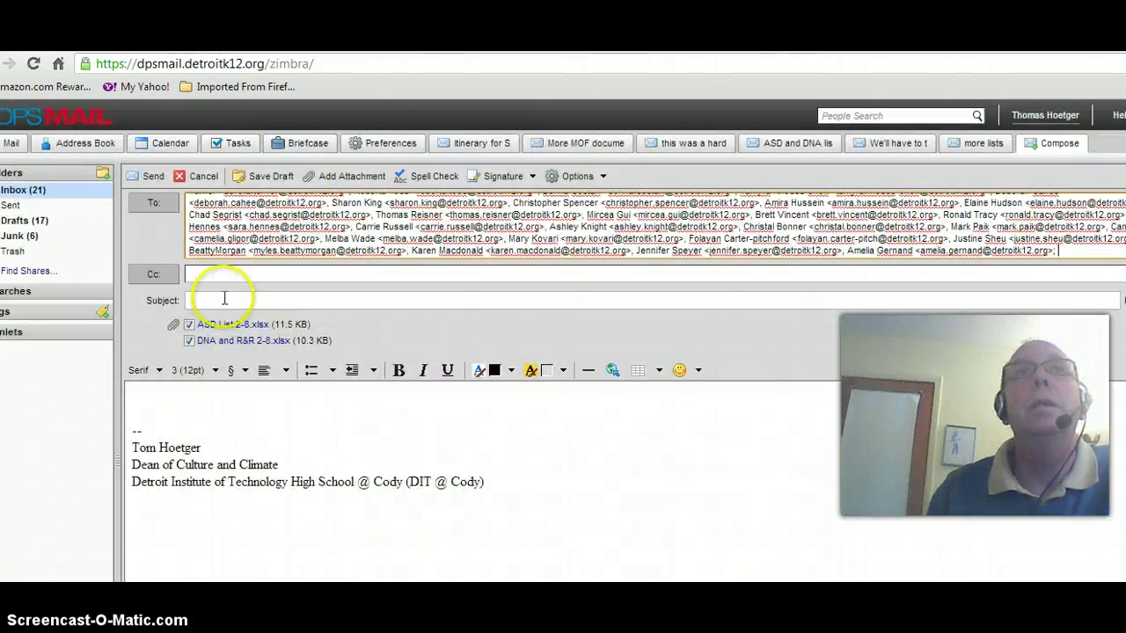
Enter the subject 'here are the list' and body 'So here you go!', then discard without keeping the autosave
{"action": "left_click", "coordinate": [226, 300]}
{"action": "type", "text": "here"}
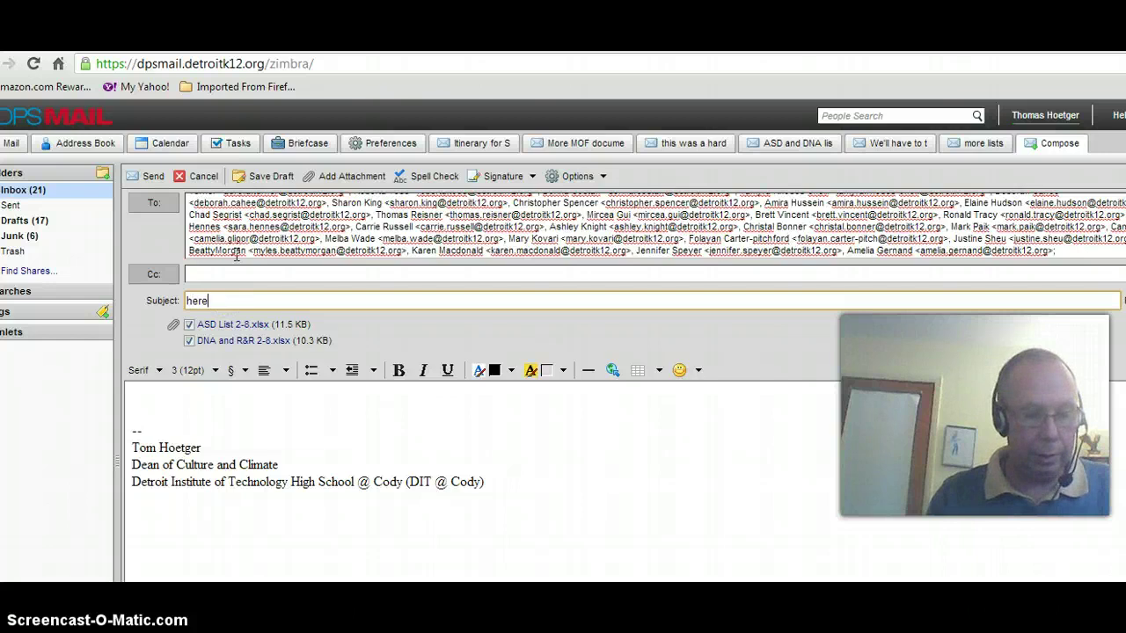
{"action": "type", "text": " are the list"}
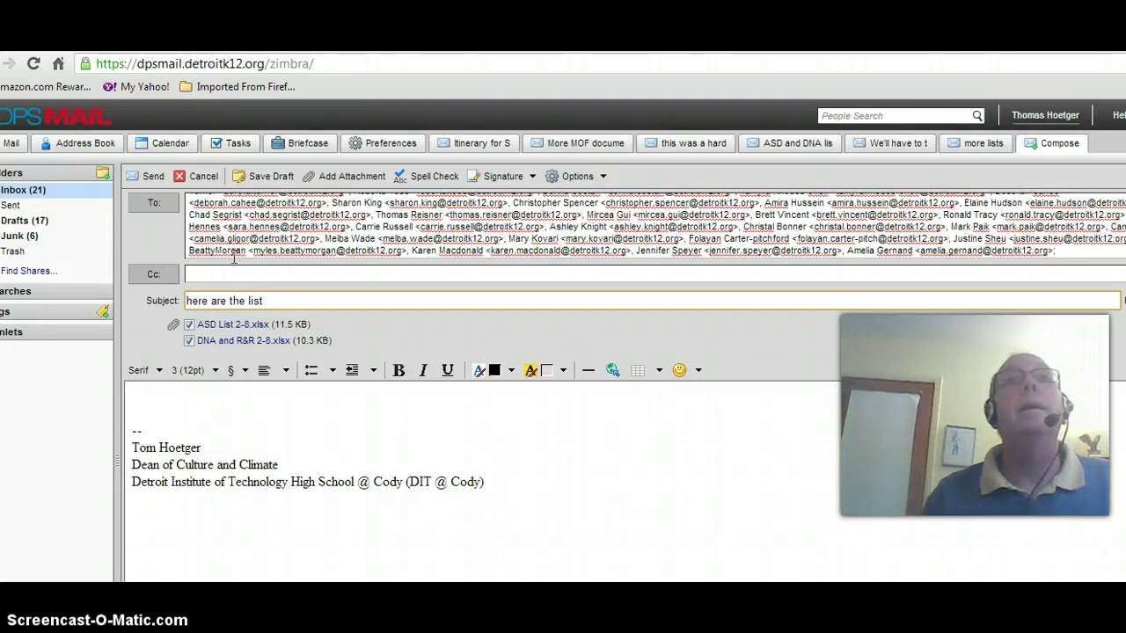
{"action": "left_click", "coordinate": [202, 410]}
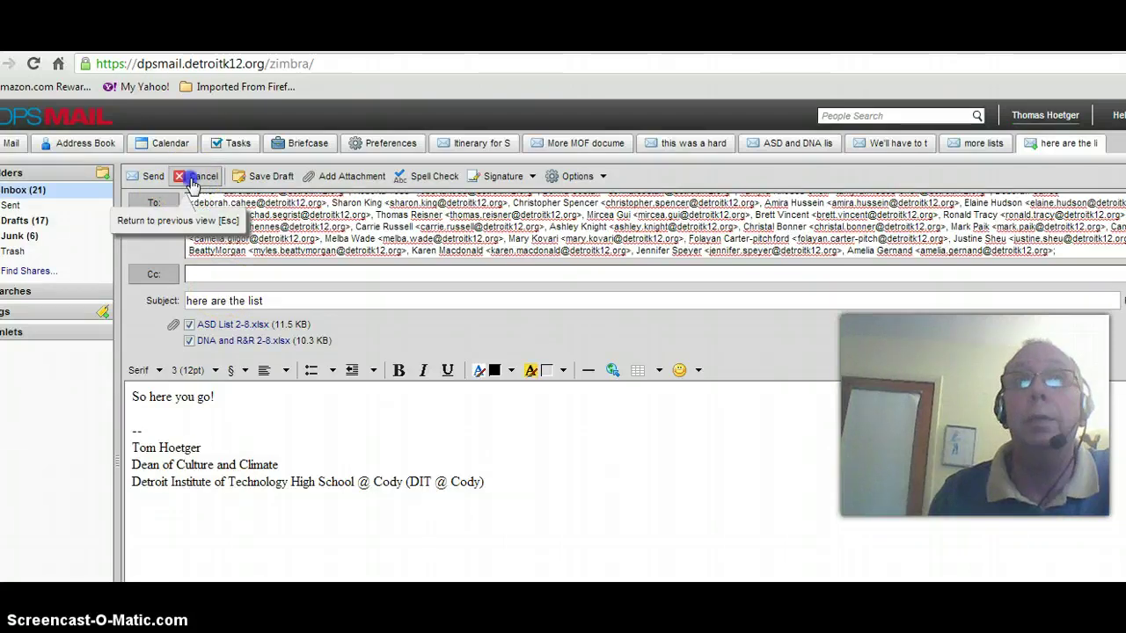
{"action": "left_click", "coordinate": [194, 179]}
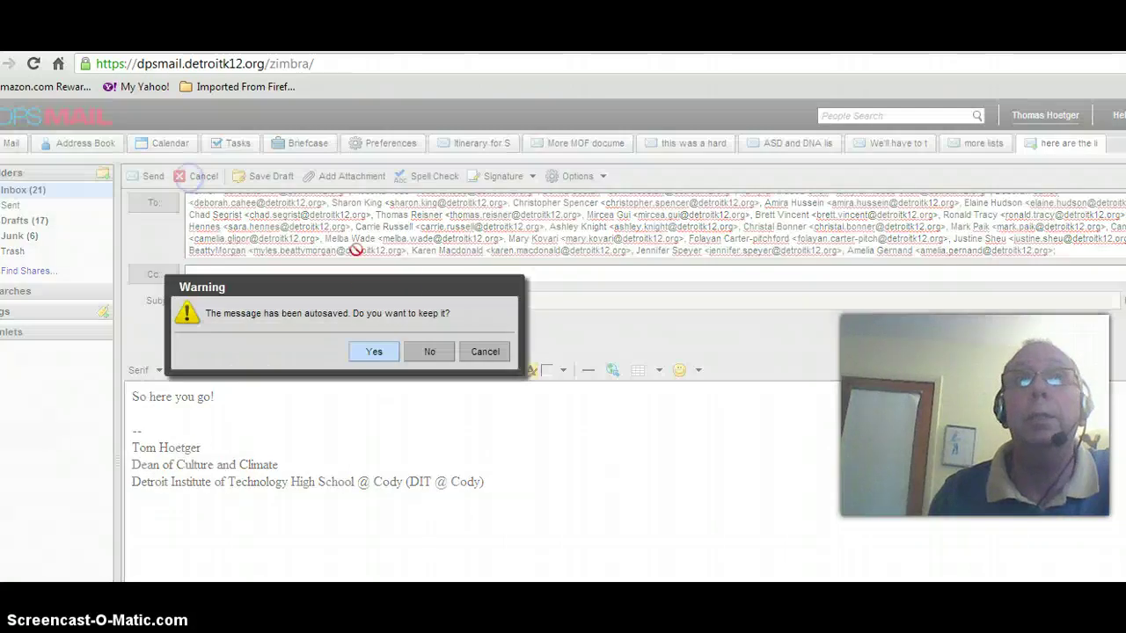
{"action": "left_click", "coordinate": [431, 352]}
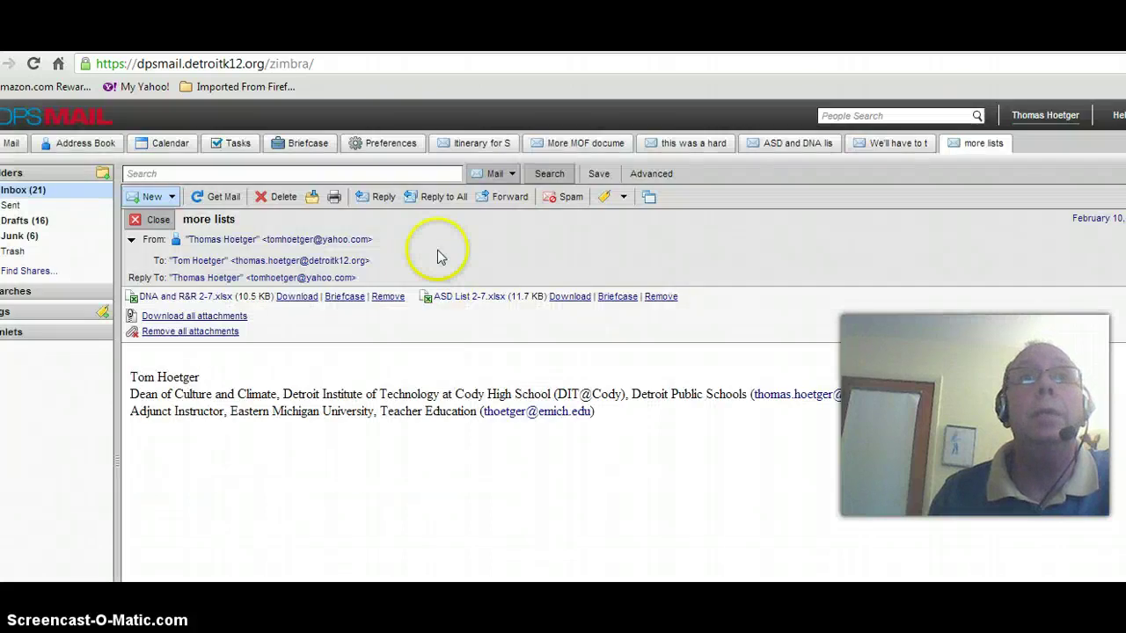